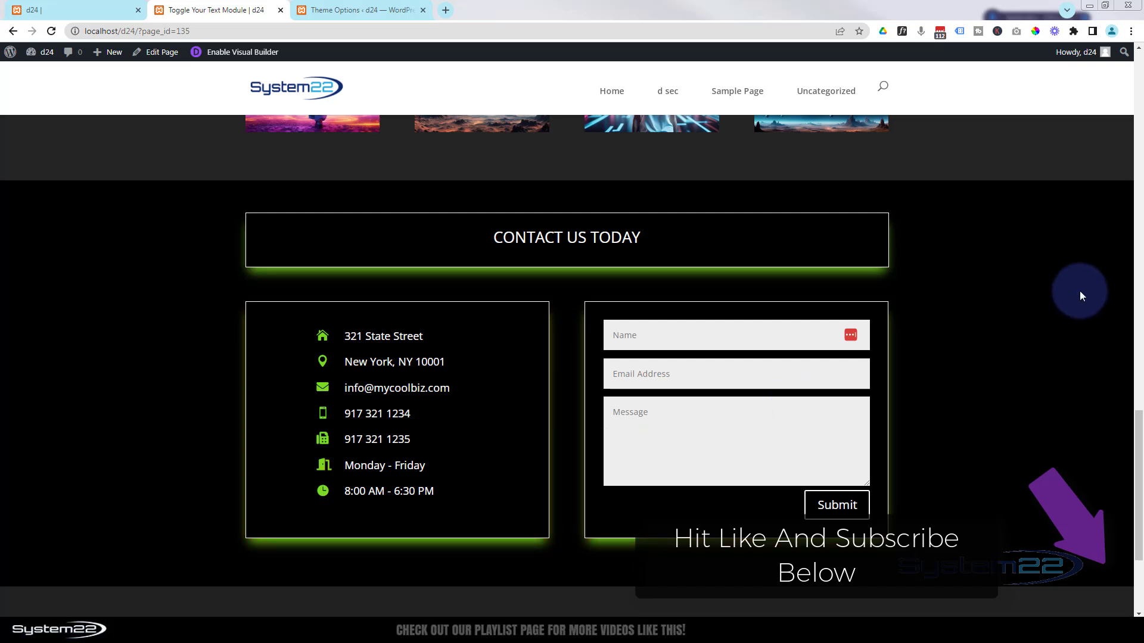
- Open the page in the Visual Builder and delete the old Contact Us Today section
left_click(242, 55)
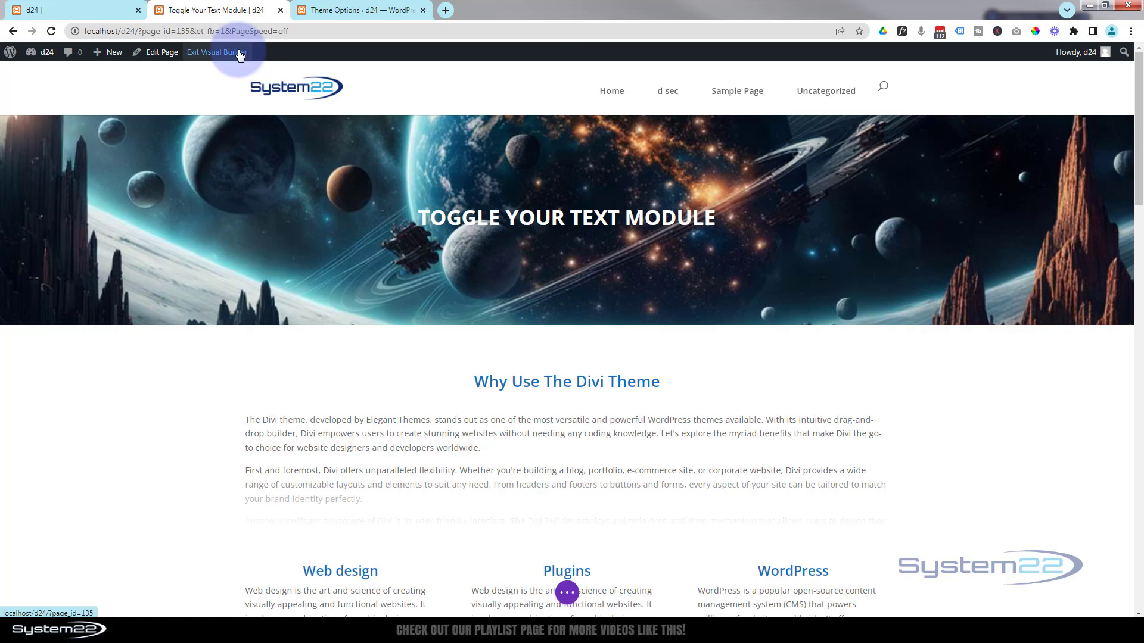
scroll(244, 298, "down", 10)
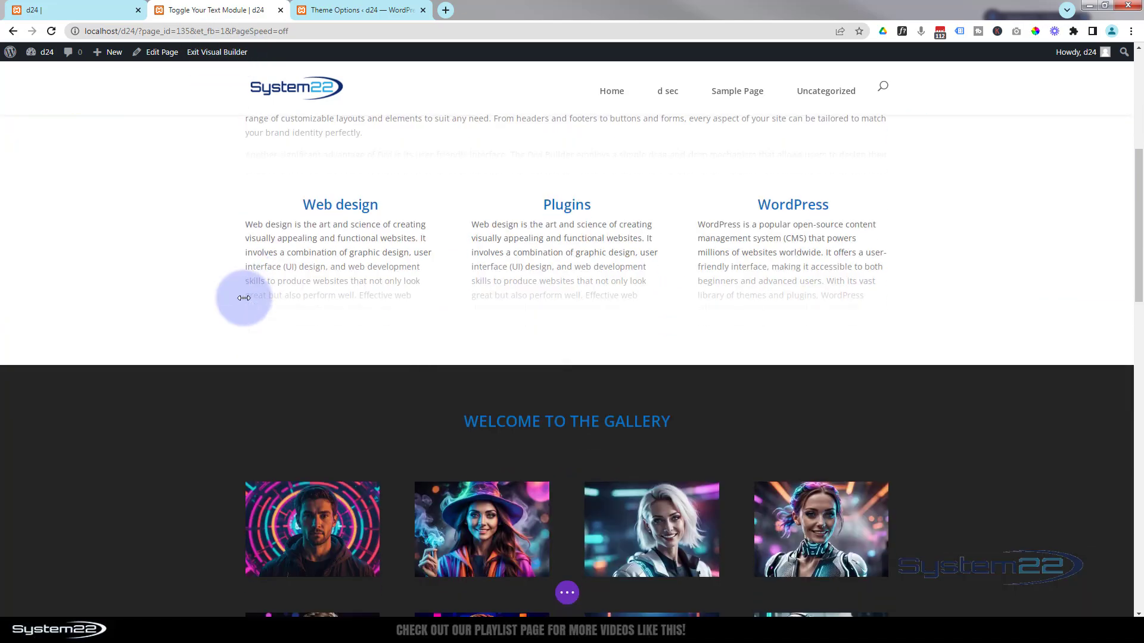
scroll(244, 298, "down", 10)
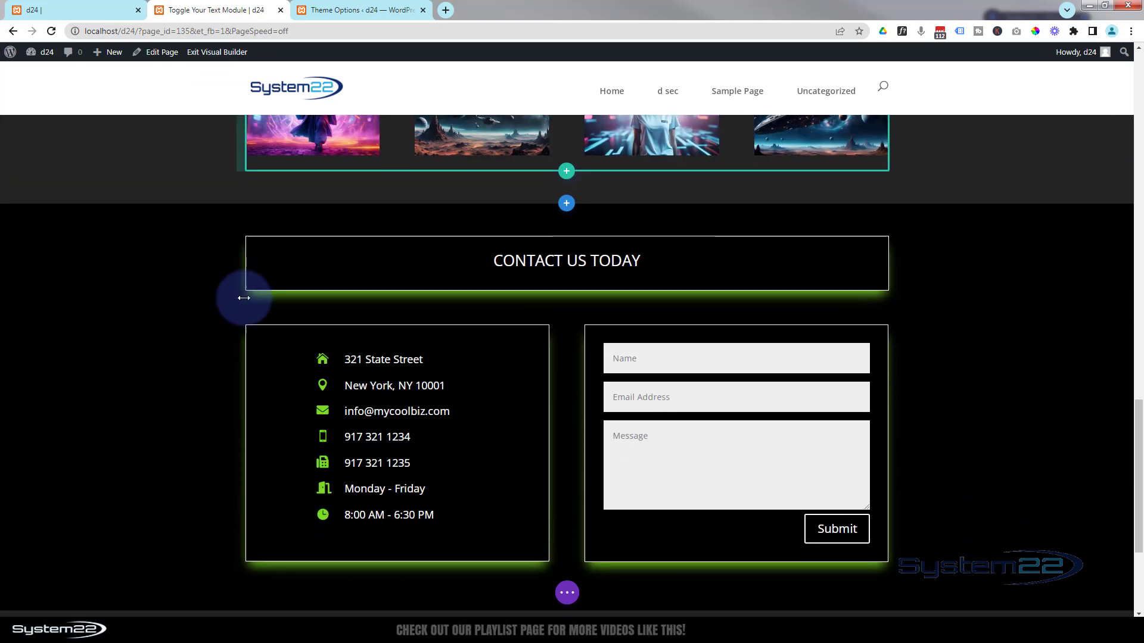
mouse_move(107, 281)
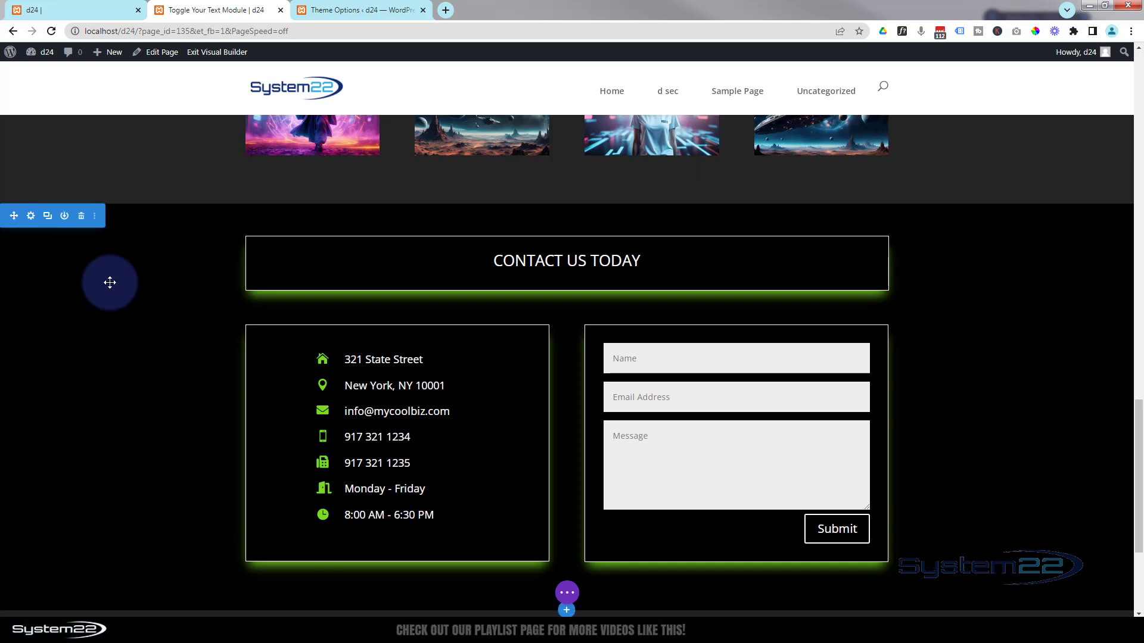
left_click(82, 217)
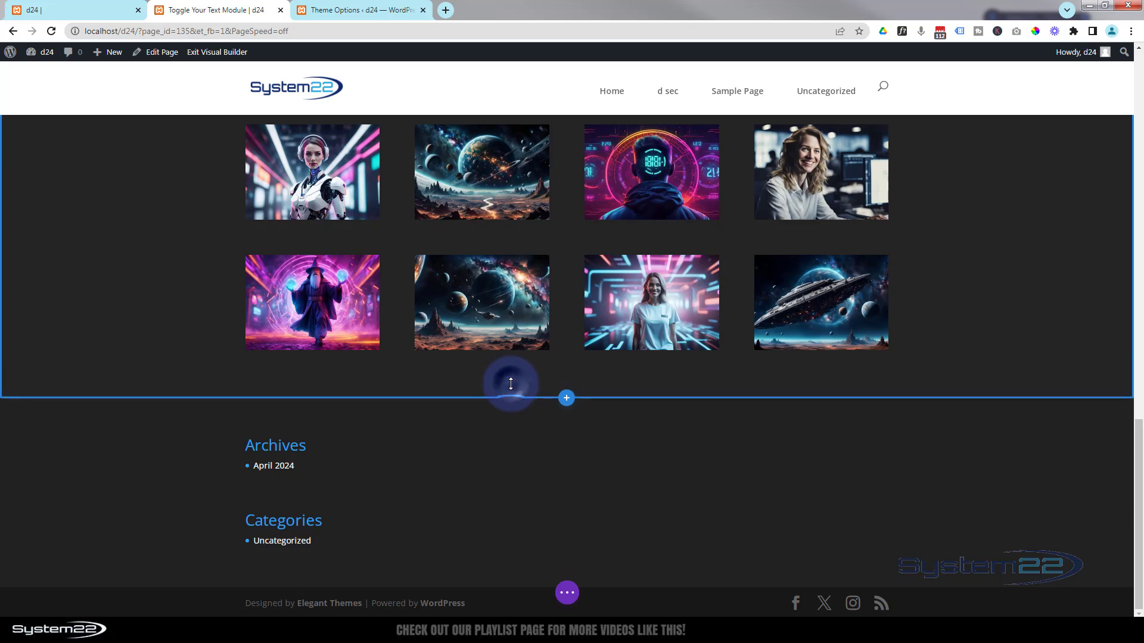
- Add a regular section below the gallery with a one-column row holding a Heading module
left_click(567, 403)
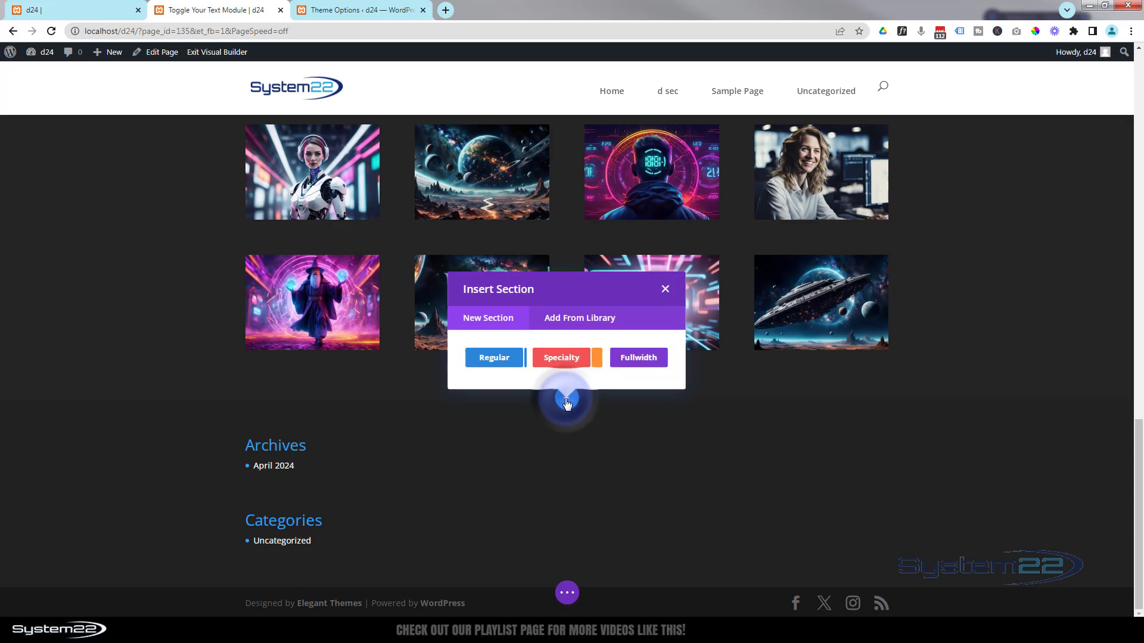
left_click(493, 358)
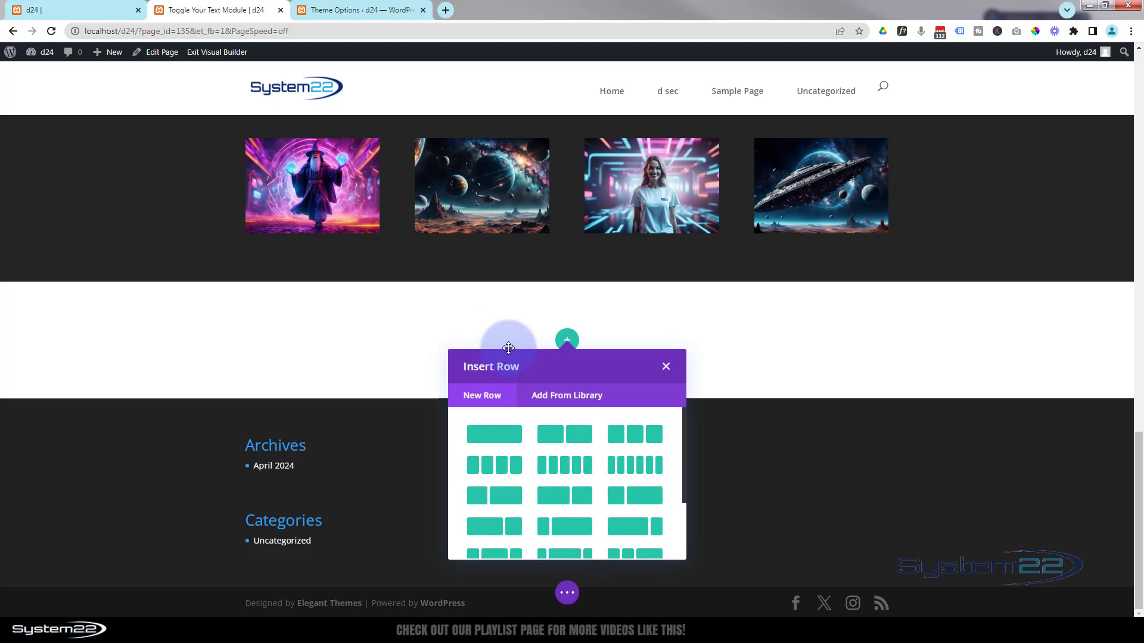
left_click(497, 434)
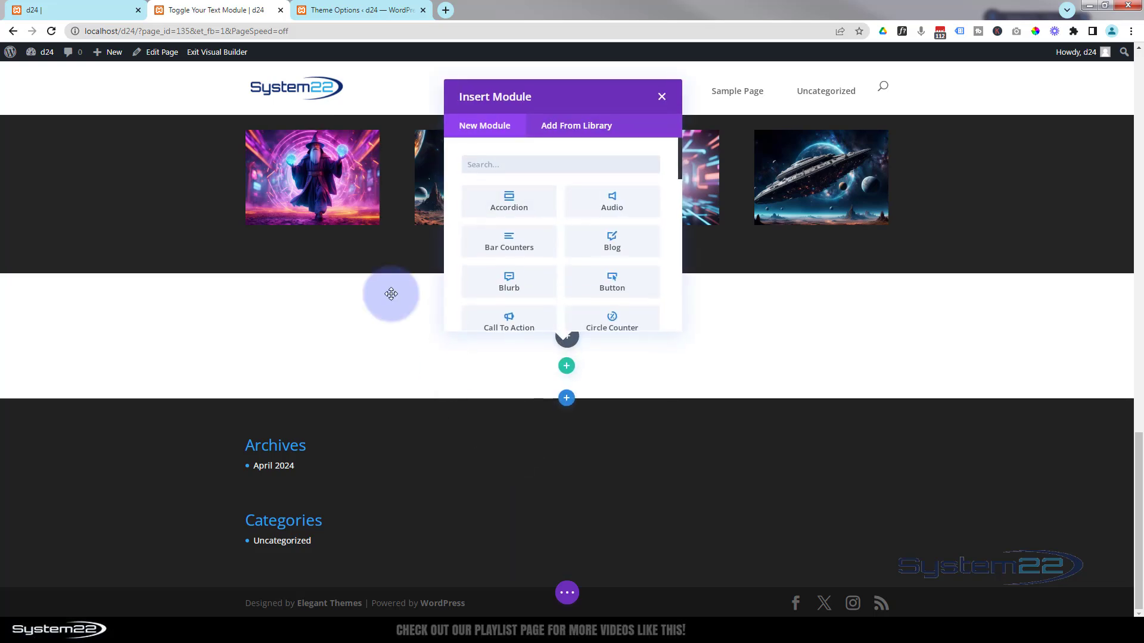
scroll(556, 240, "down", 5)
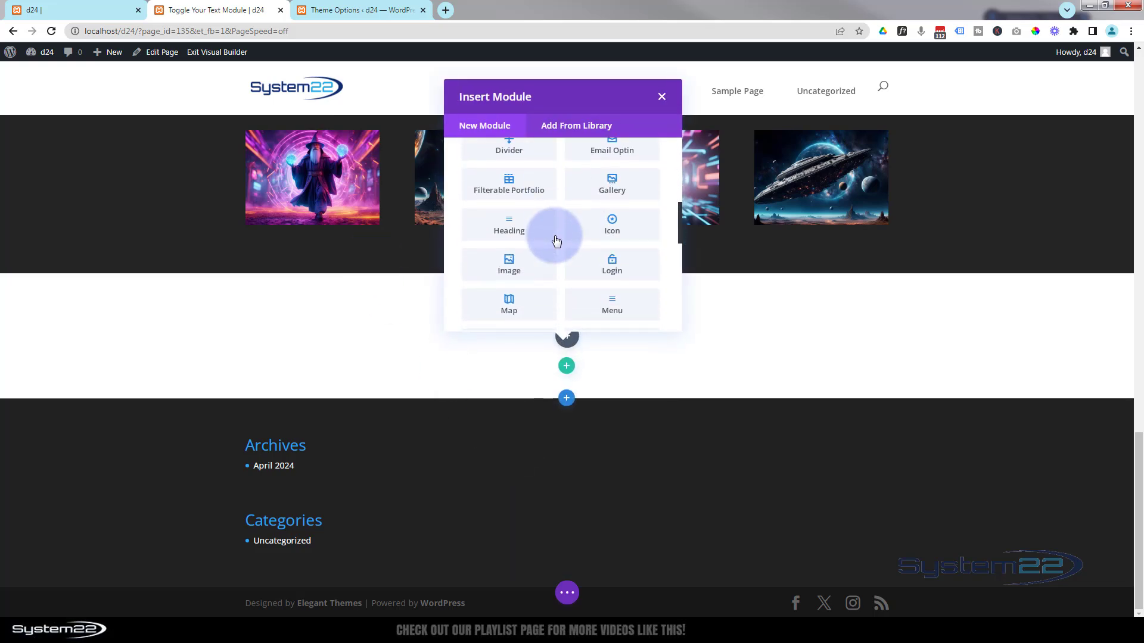
left_click(536, 225)
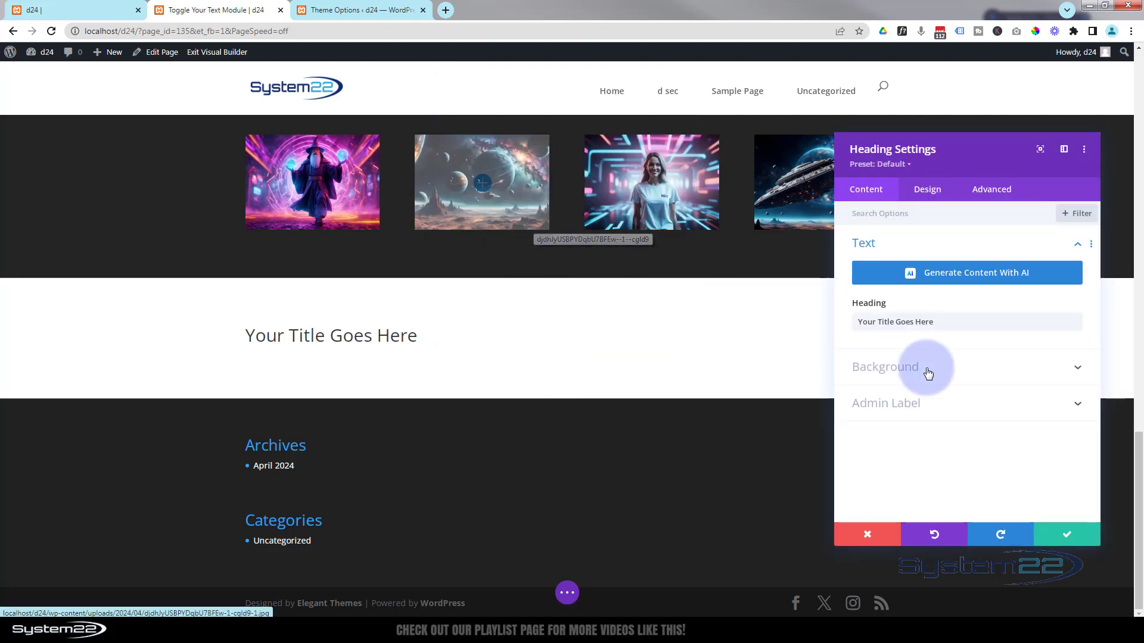
- Replace the placeholder heading text with 'Contact Us Today'
left_click_drag(947, 318, 856, 322)
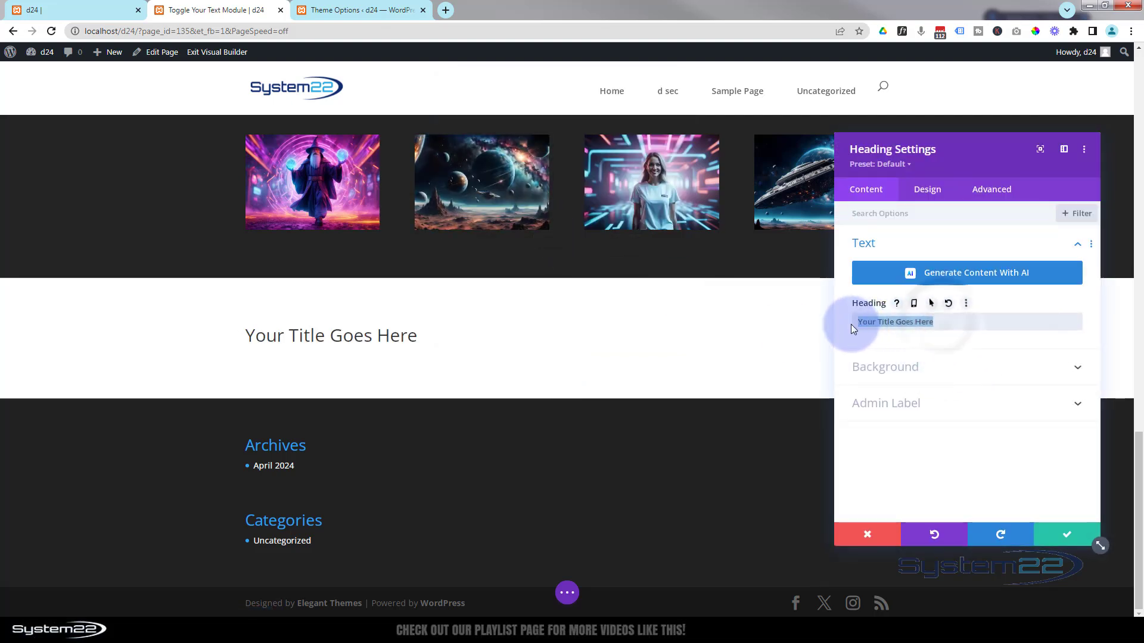
type("Co")
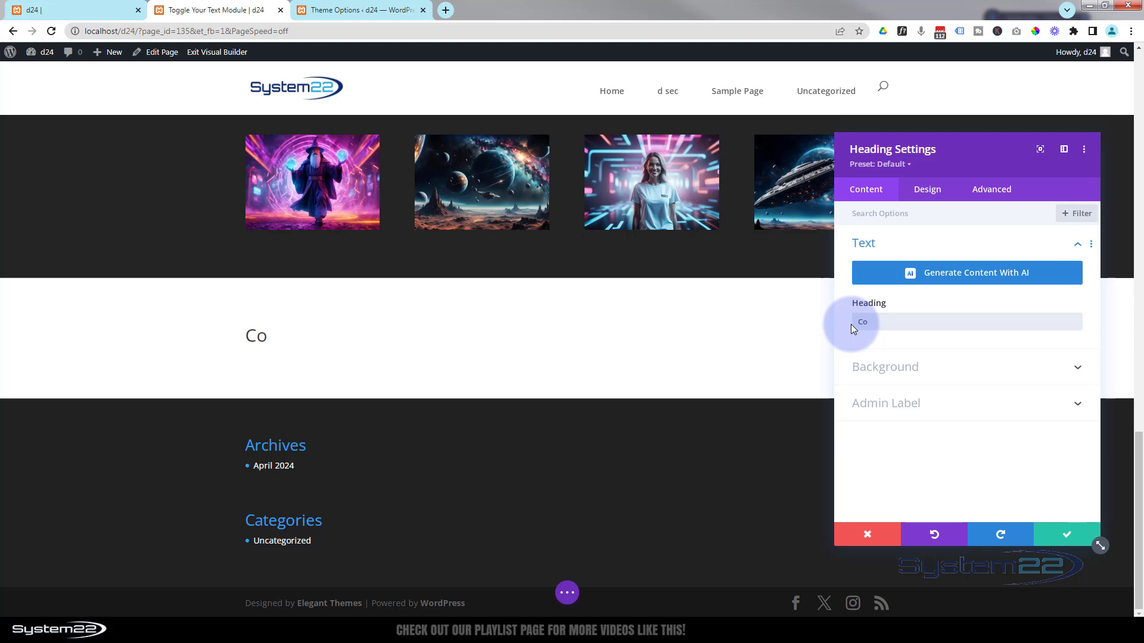
type("ntact Us Today")
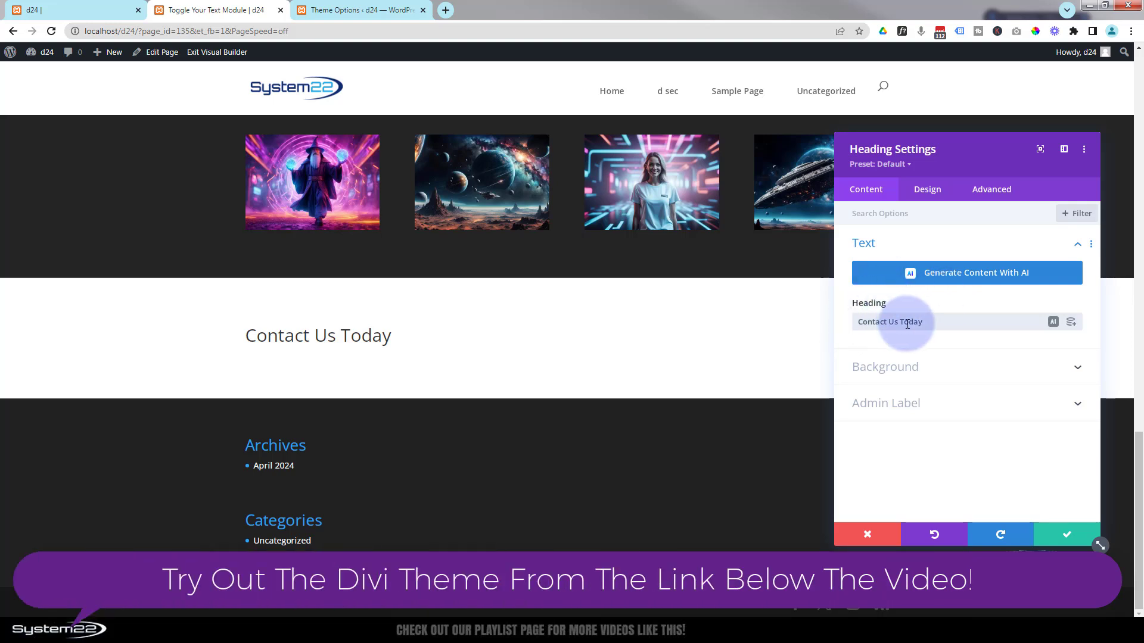
left_click(927, 194)
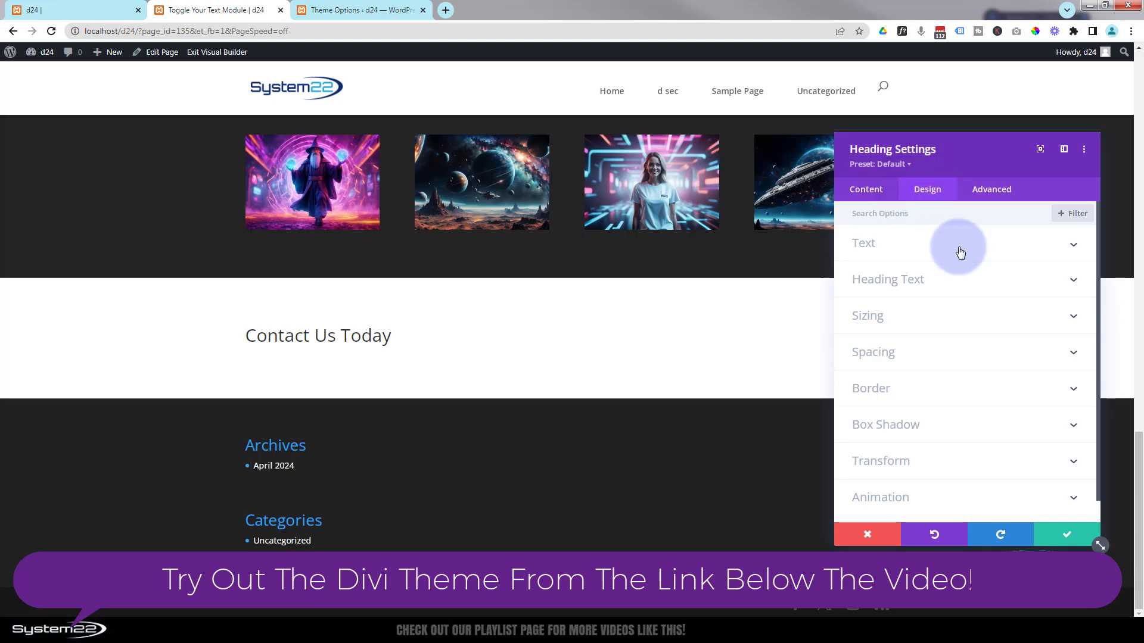
- Set the heading level to H2, centre-align it, and save the heading
left_click(247, 329)
left_click(247, 329)
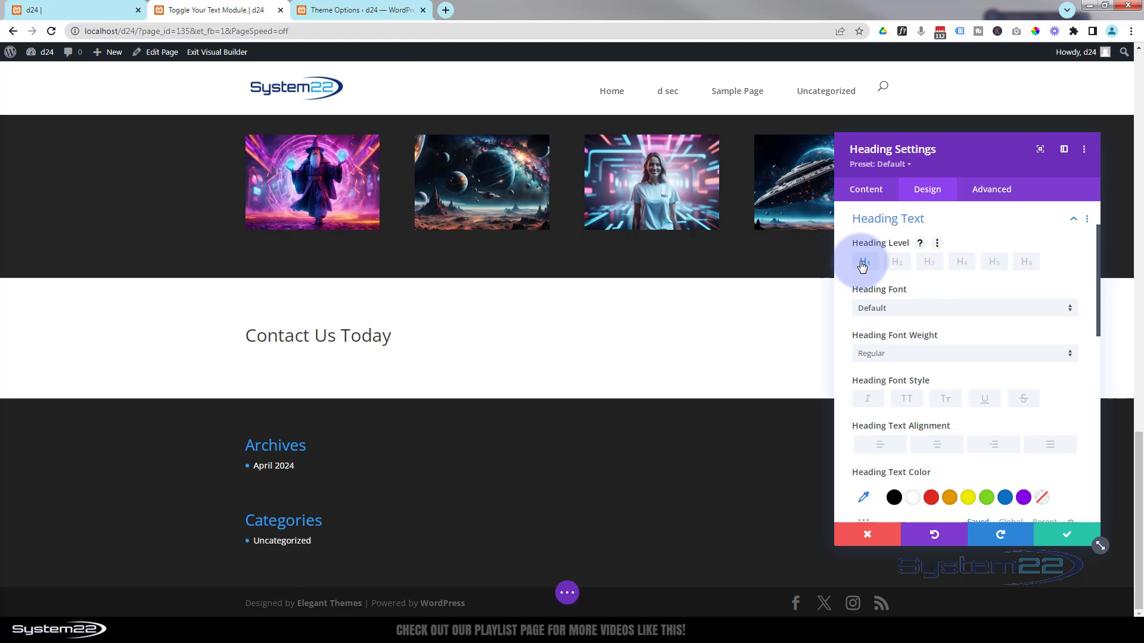
left_click(897, 262)
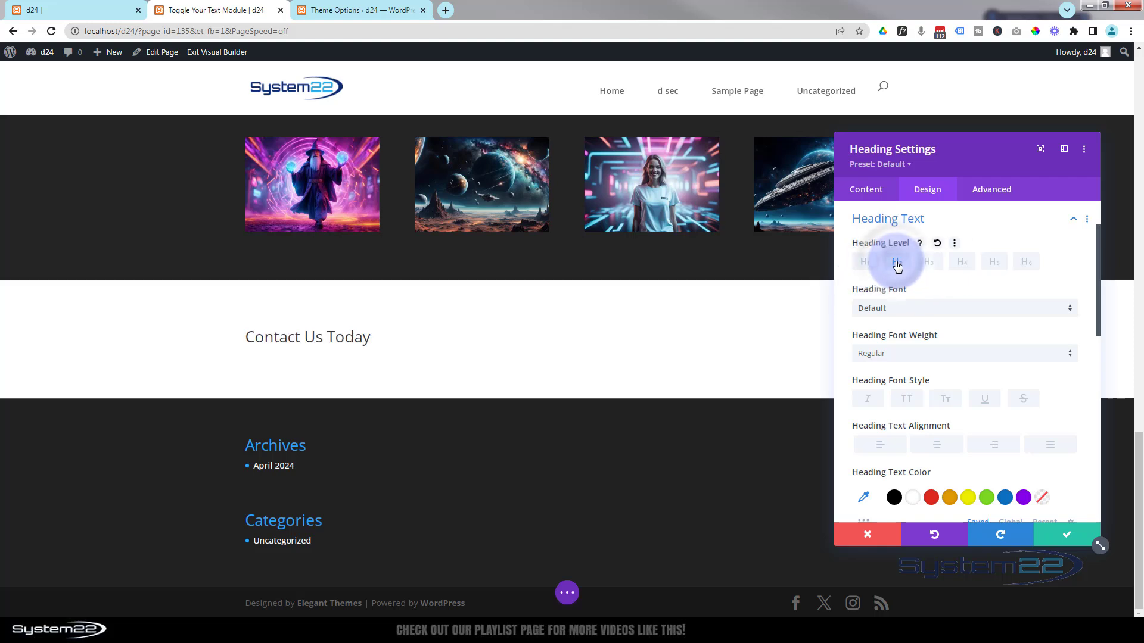
left_click(945, 447)
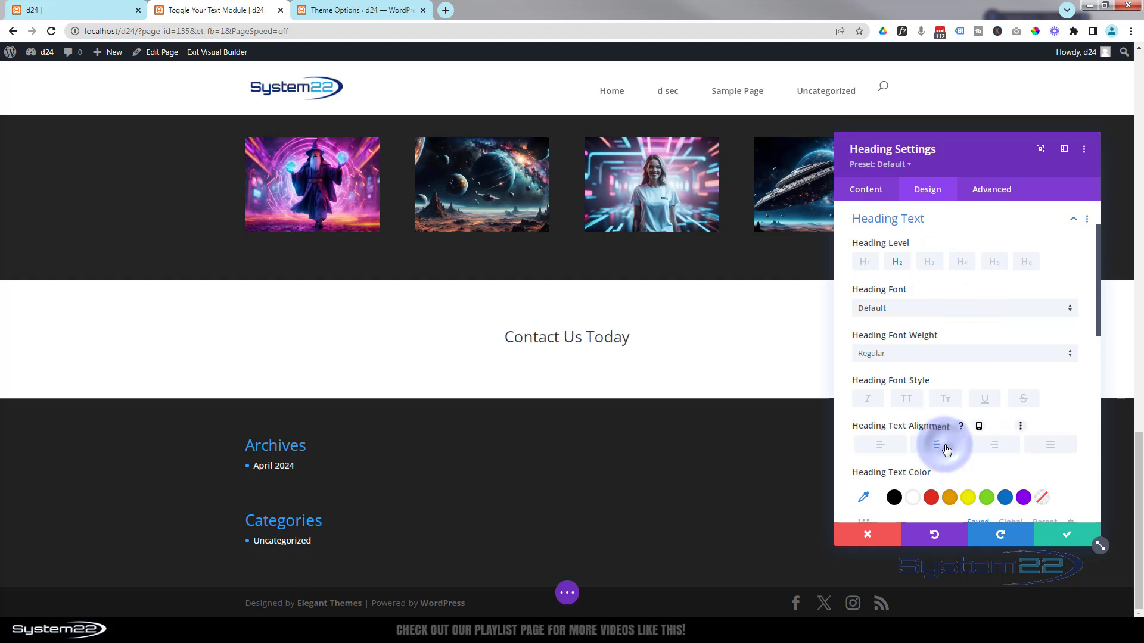
left_click(1070, 535)
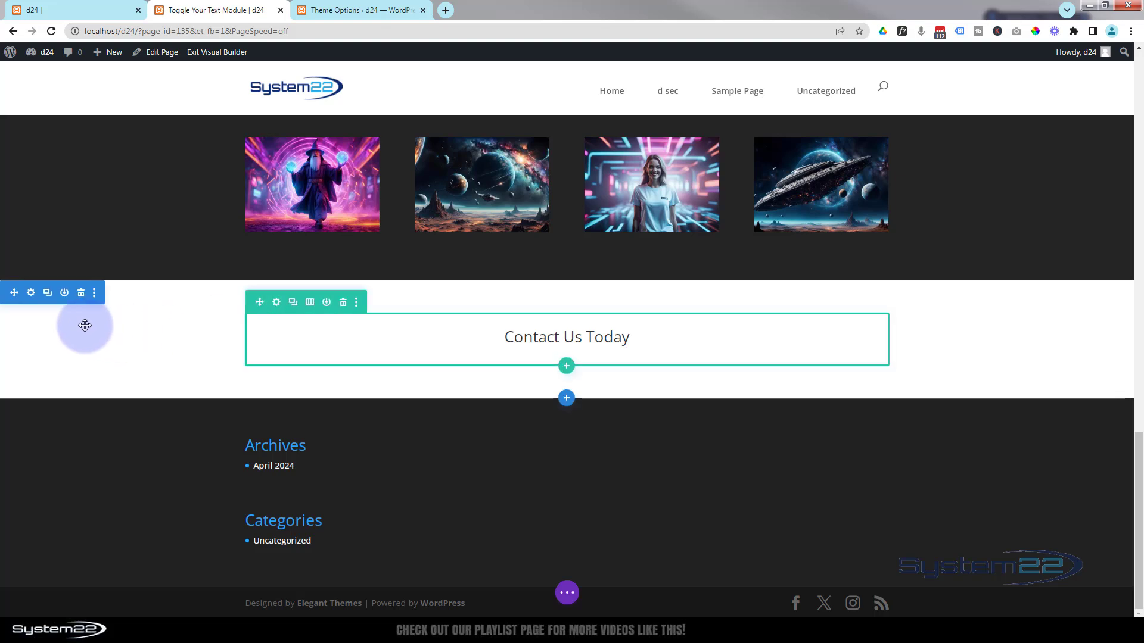
- Give the new section a solid black background and save the section settings
left_click(31, 293)
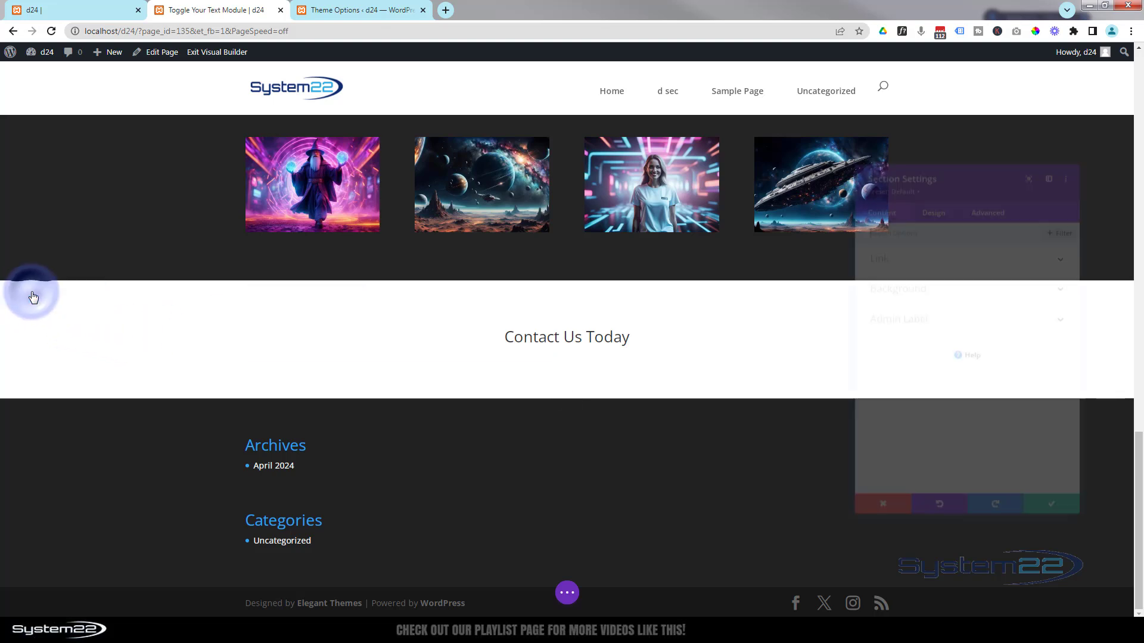
left_click(877, 145)
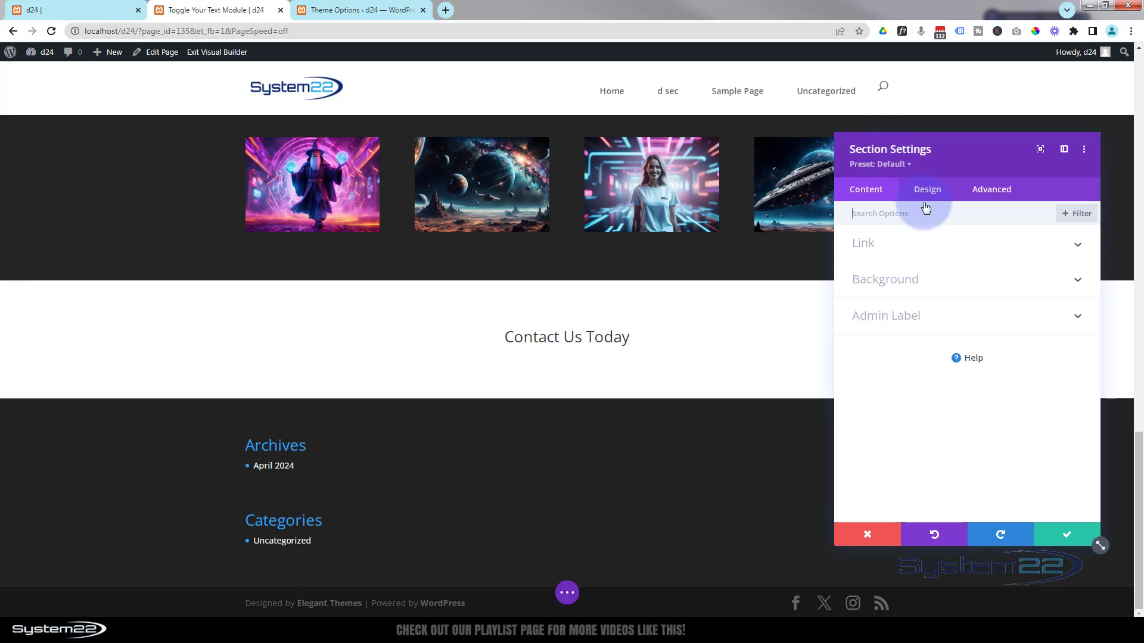
left_click(957, 278)
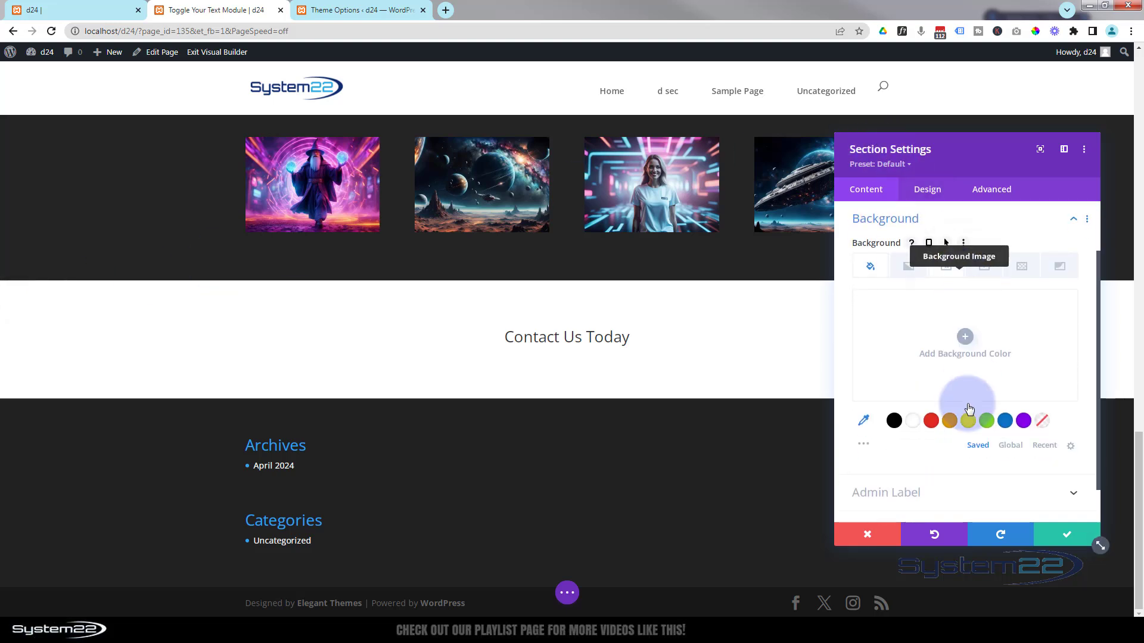
left_click(893, 424)
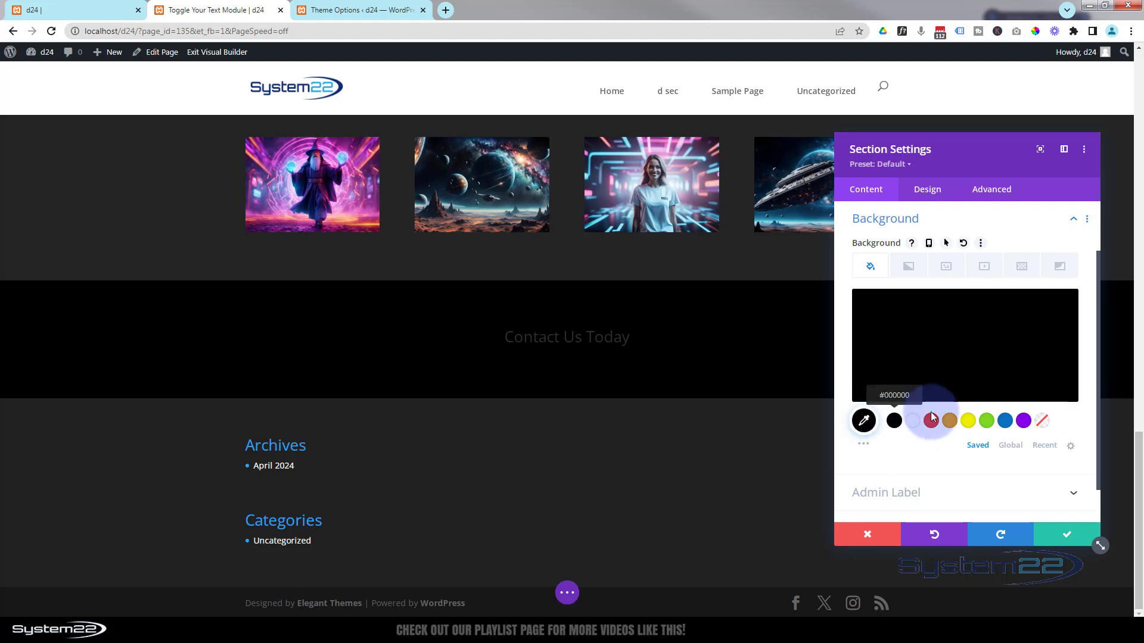
left_click(1069, 536)
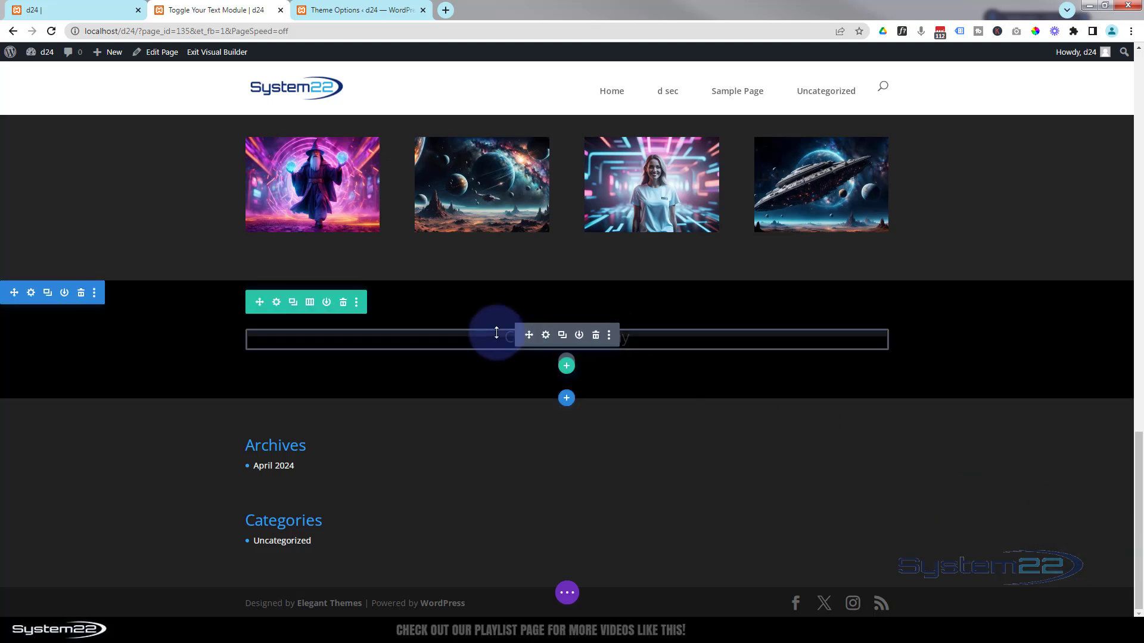
left_click(277, 303)
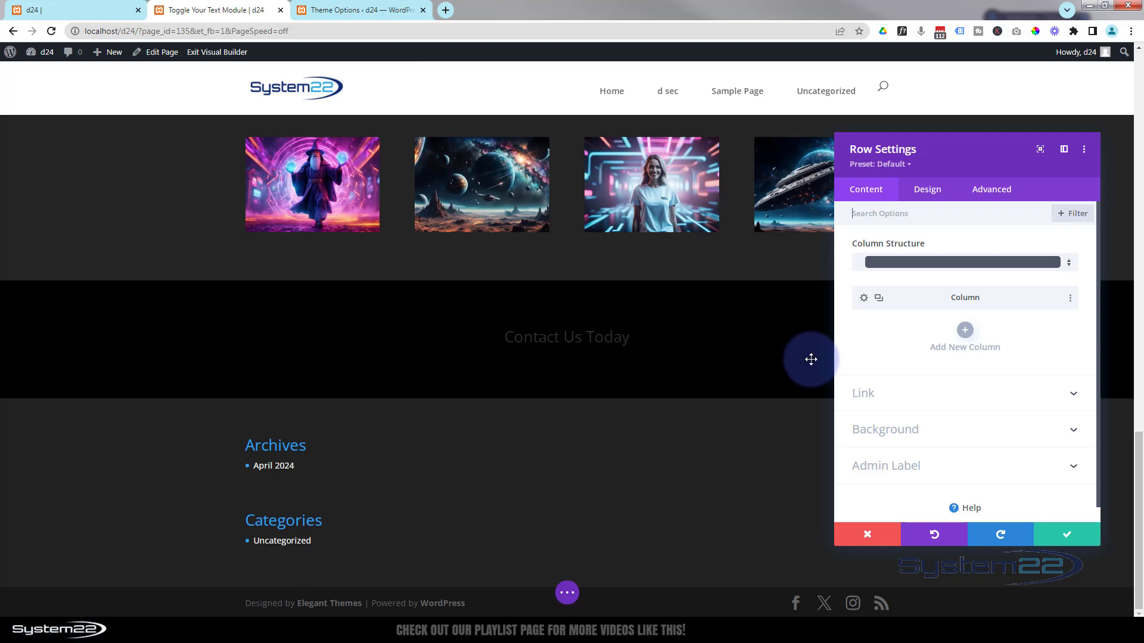
- Give the heading's column a 1px white border
left_click(862, 301)
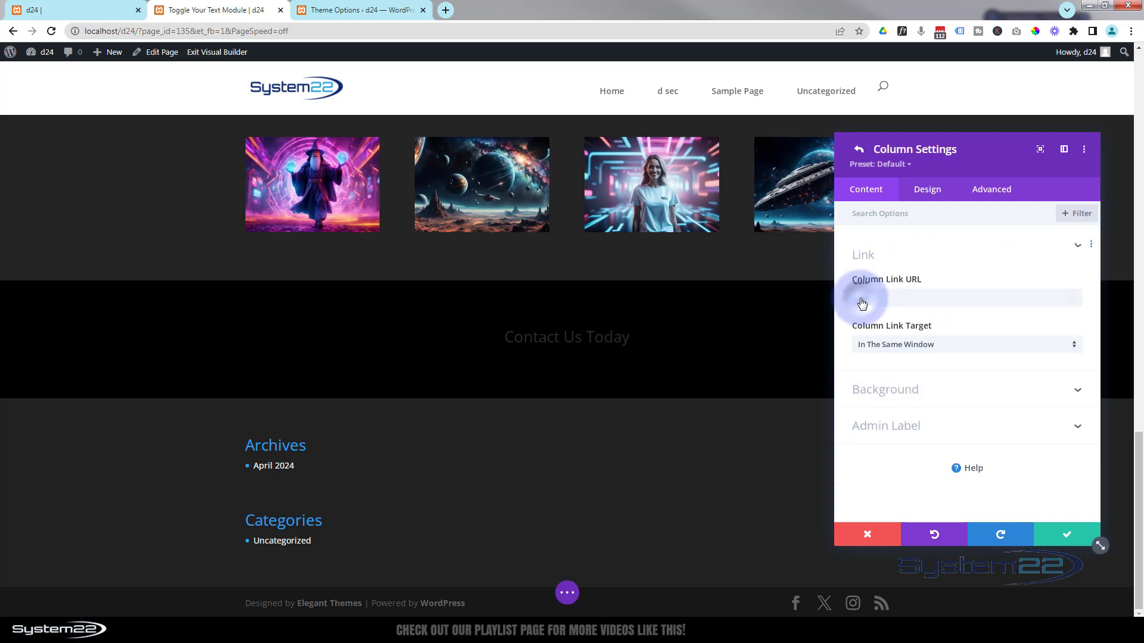
left_click(928, 197)
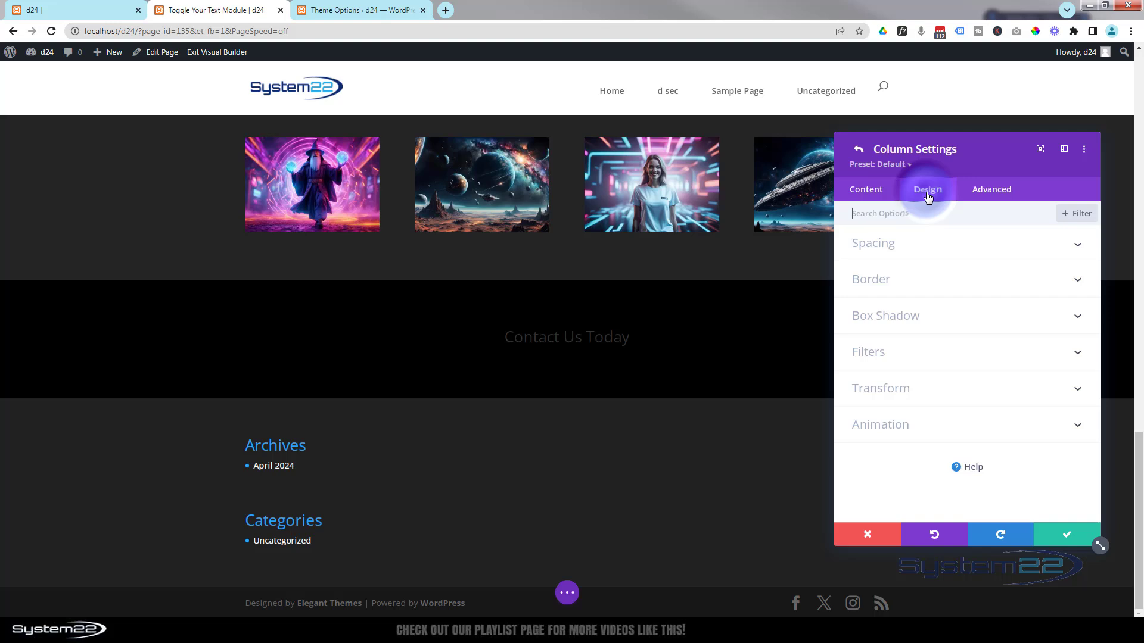
left_click(956, 292)
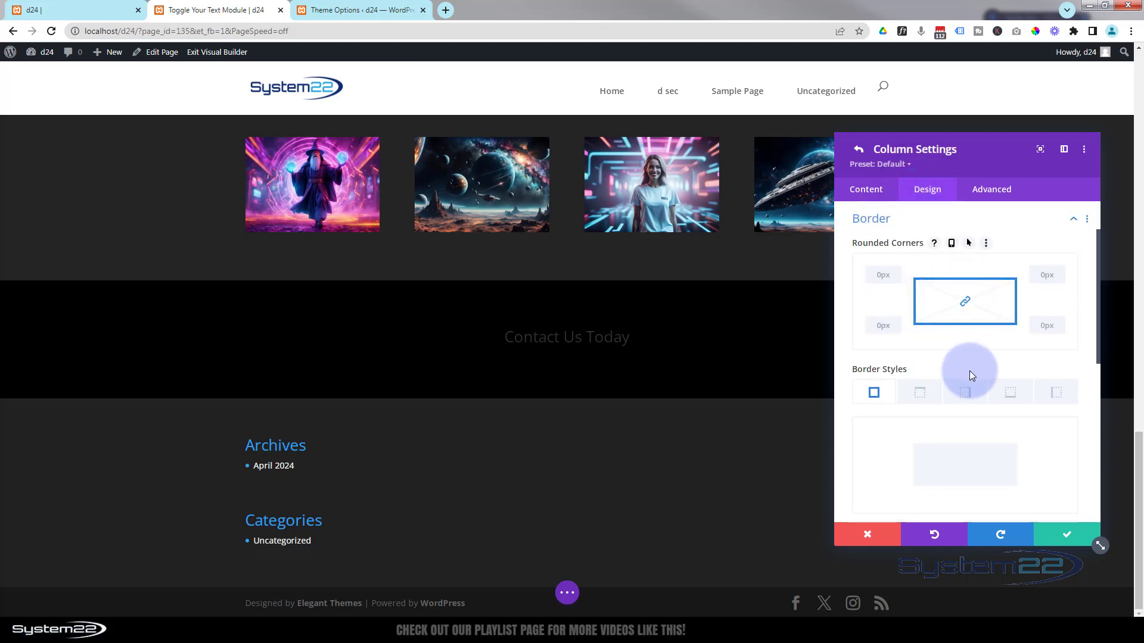
scroll(961, 353, "down", 1)
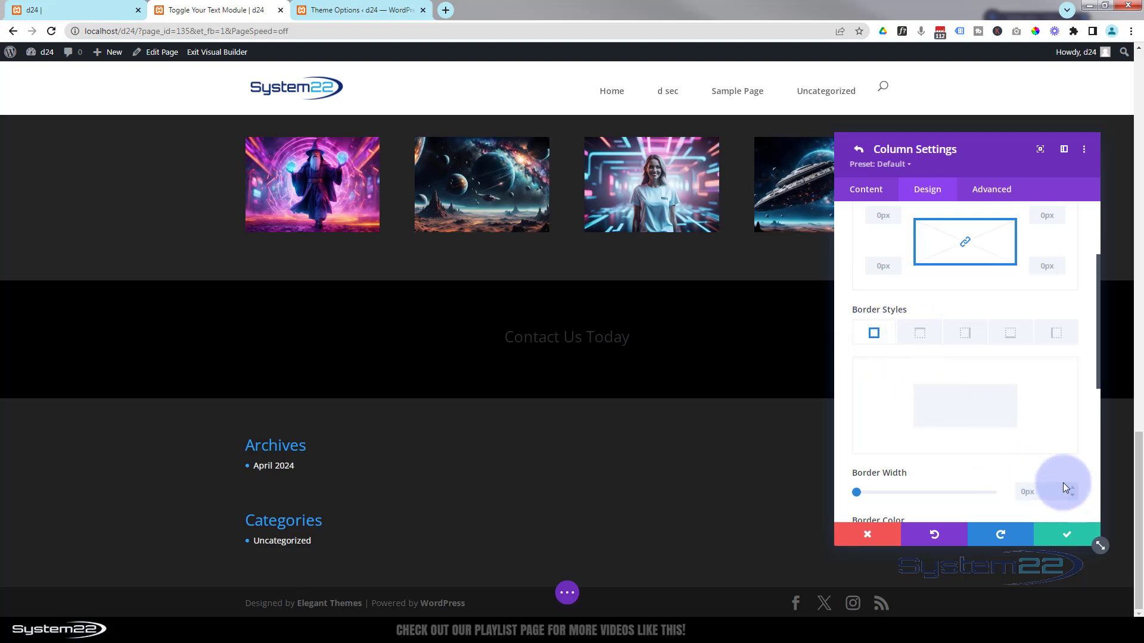
scroll(1062, 483, "down", 1)
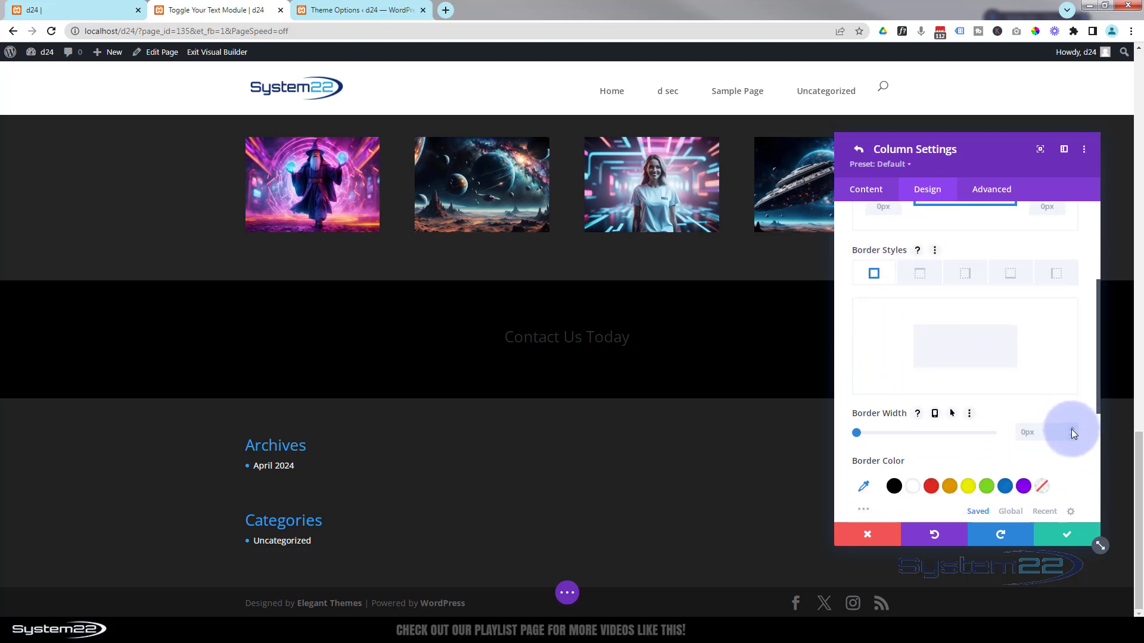
left_click(1071, 430)
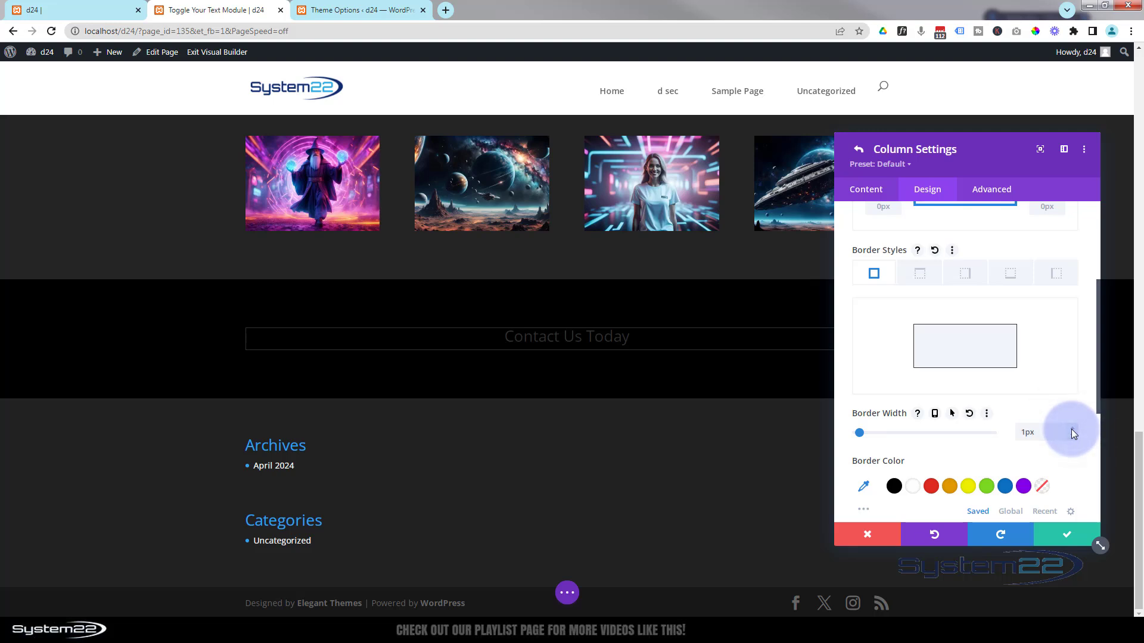
left_click(912, 491)
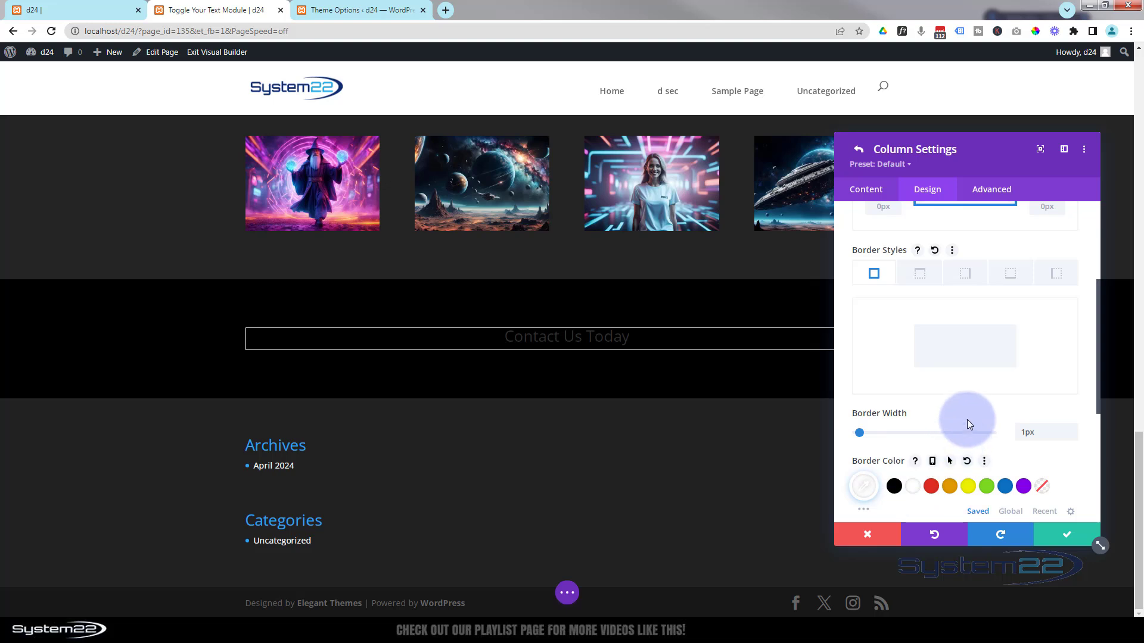
scroll(967, 419, "down", 1)
scroll(967, 420, "down", 3)
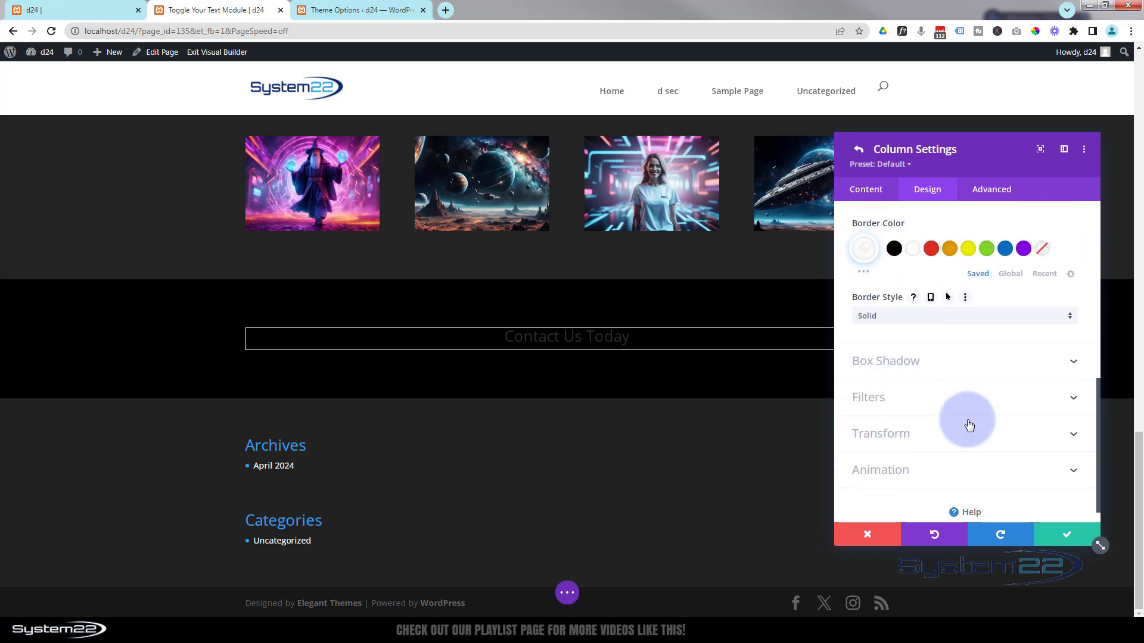
- Apply a blue bottom box shadow to the column that turns orange on hover
left_click(934, 349)
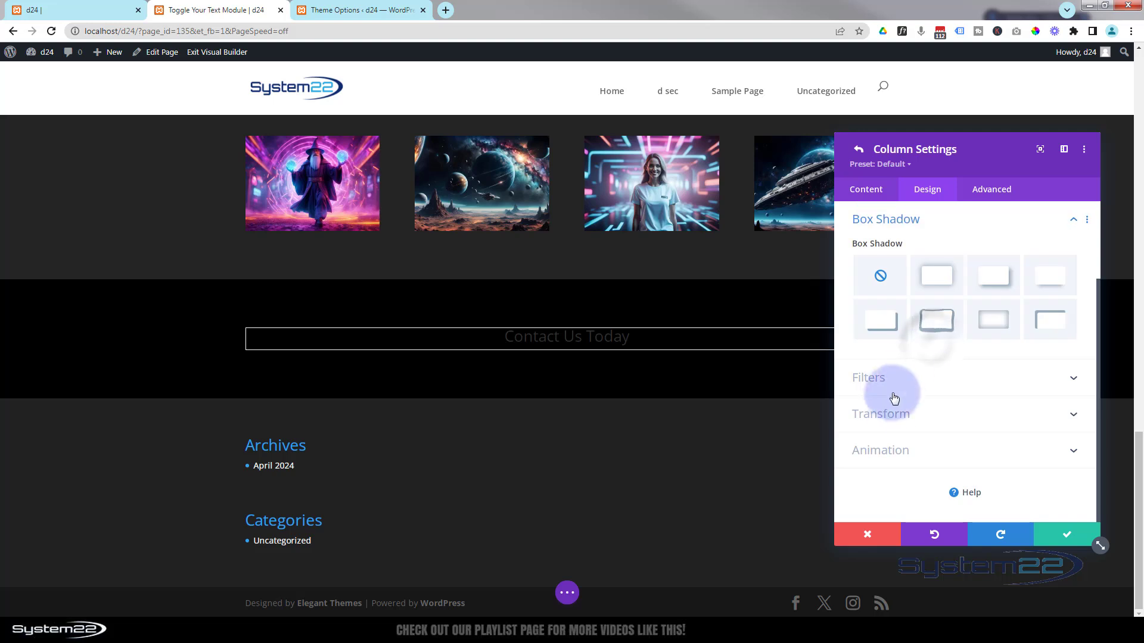
left_click(1052, 280)
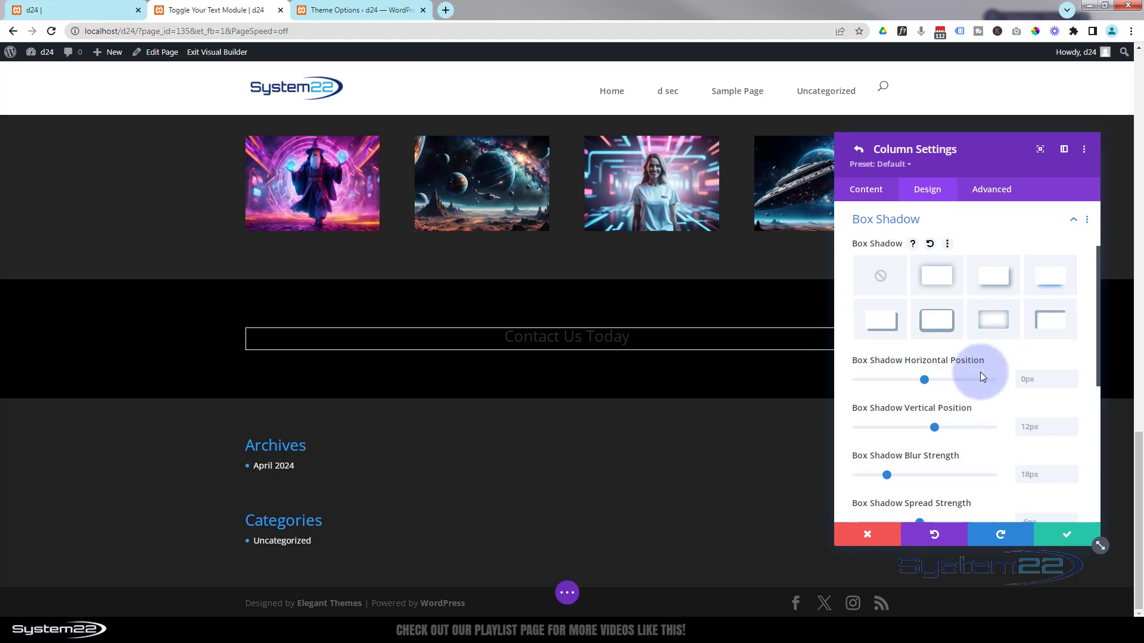
scroll(980, 375, "down", 3)
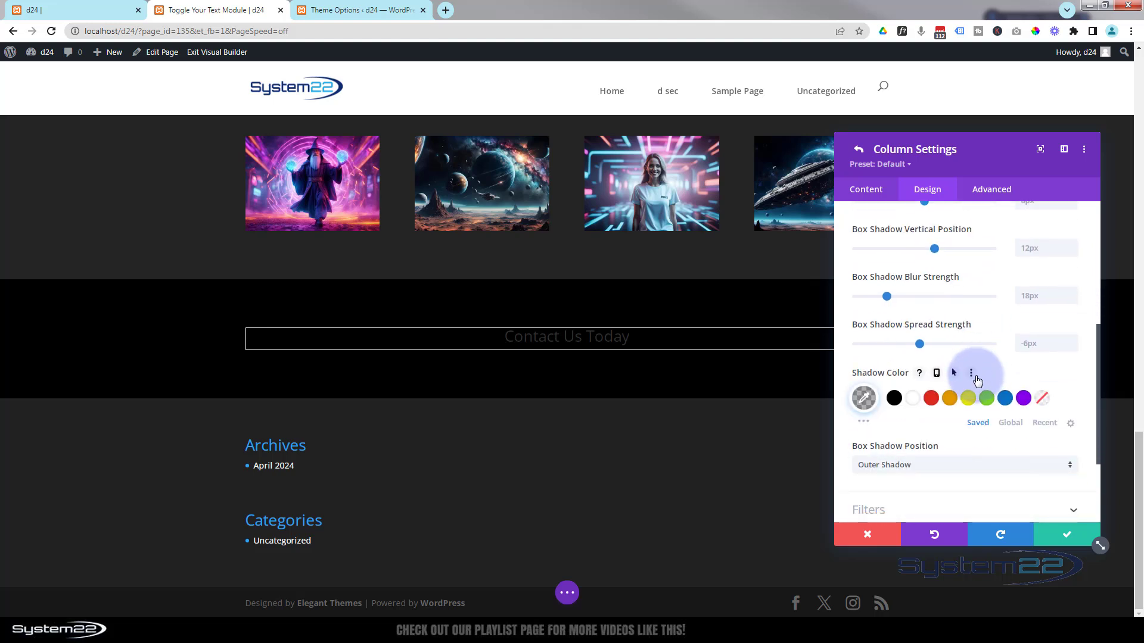
left_click(1004, 400)
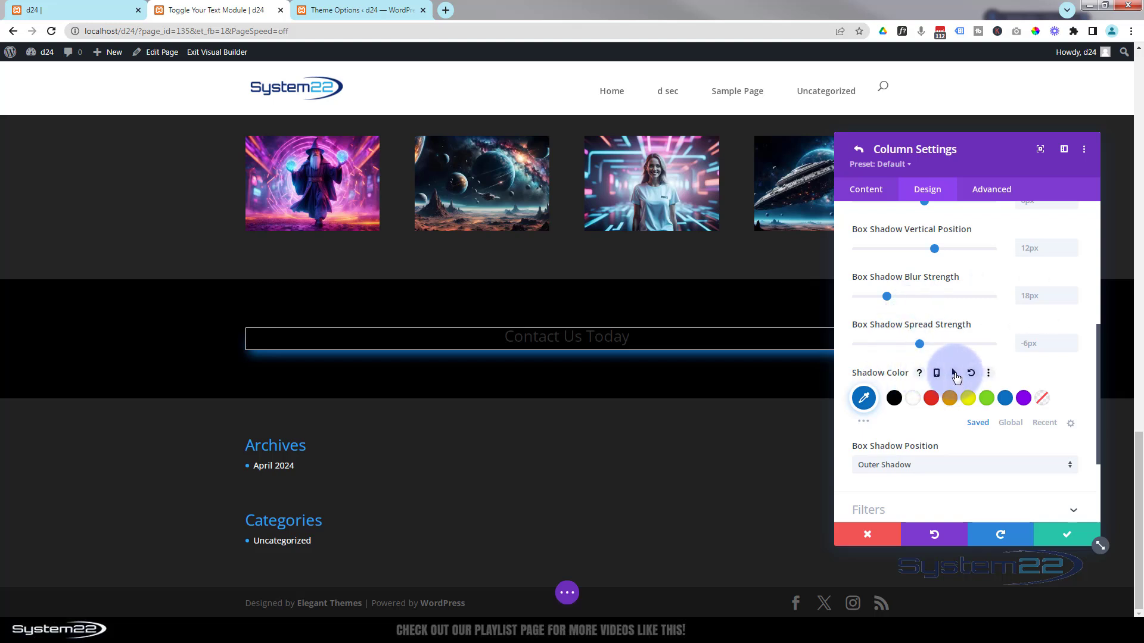
left_click(954, 374)
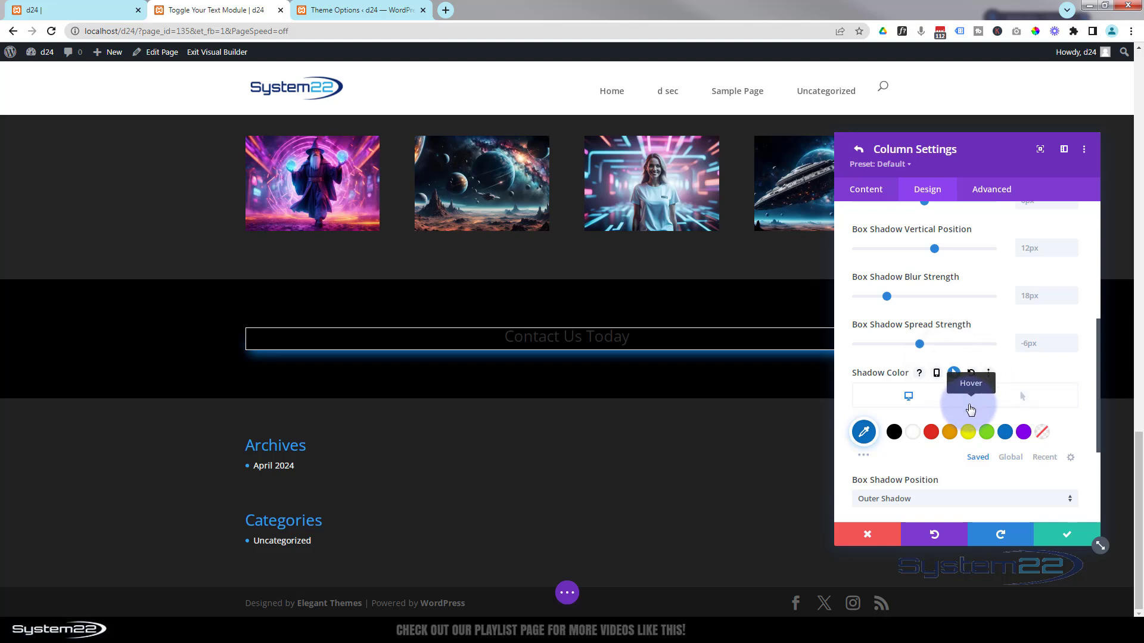
left_click(1015, 398)
left_click(949, 433)
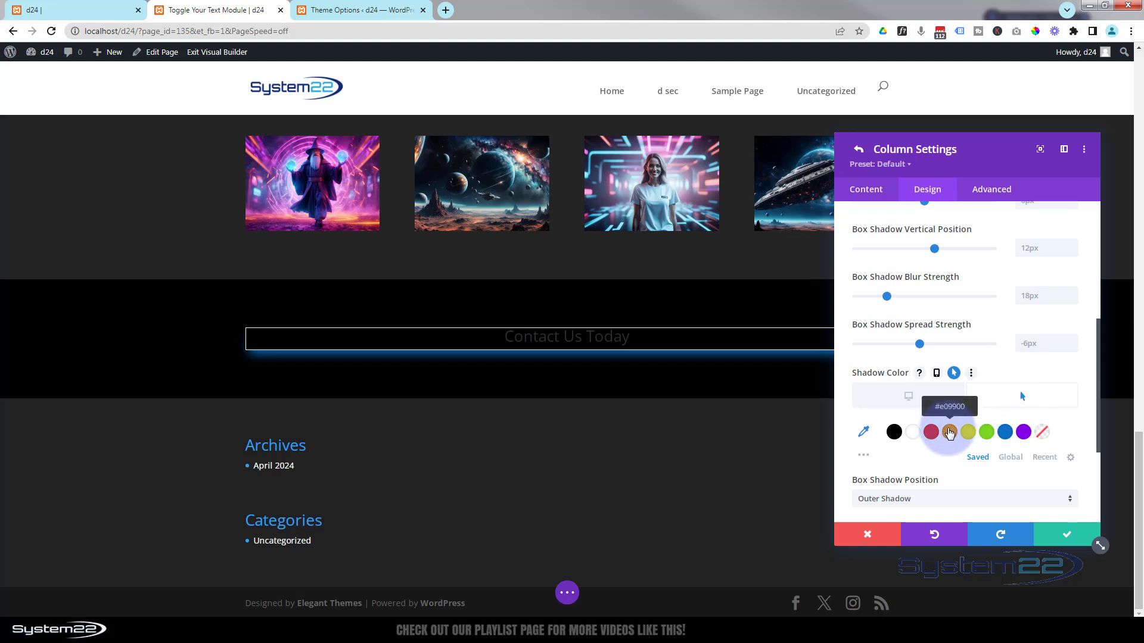
left_click(949, 433)
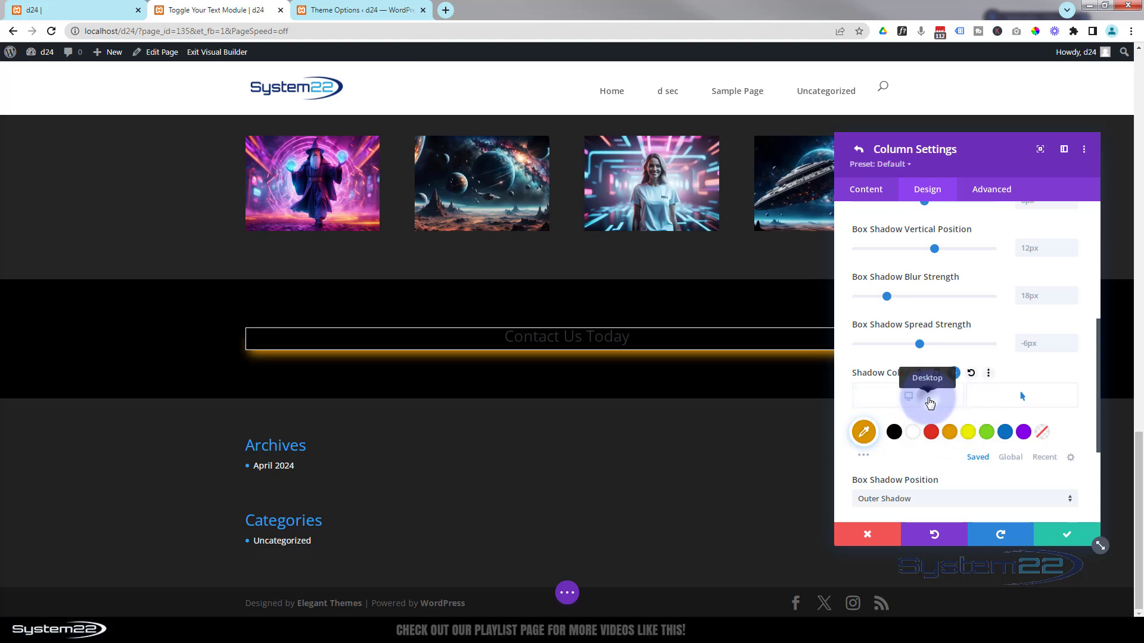
left_click(929, 403)
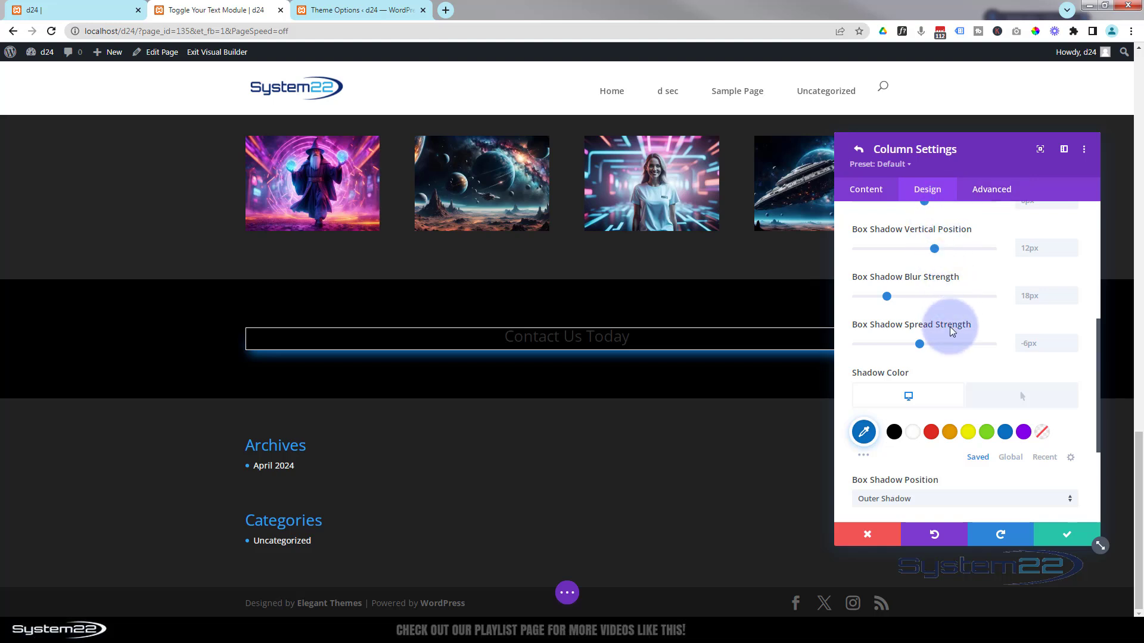
scroll(942, 343, "up", 5)
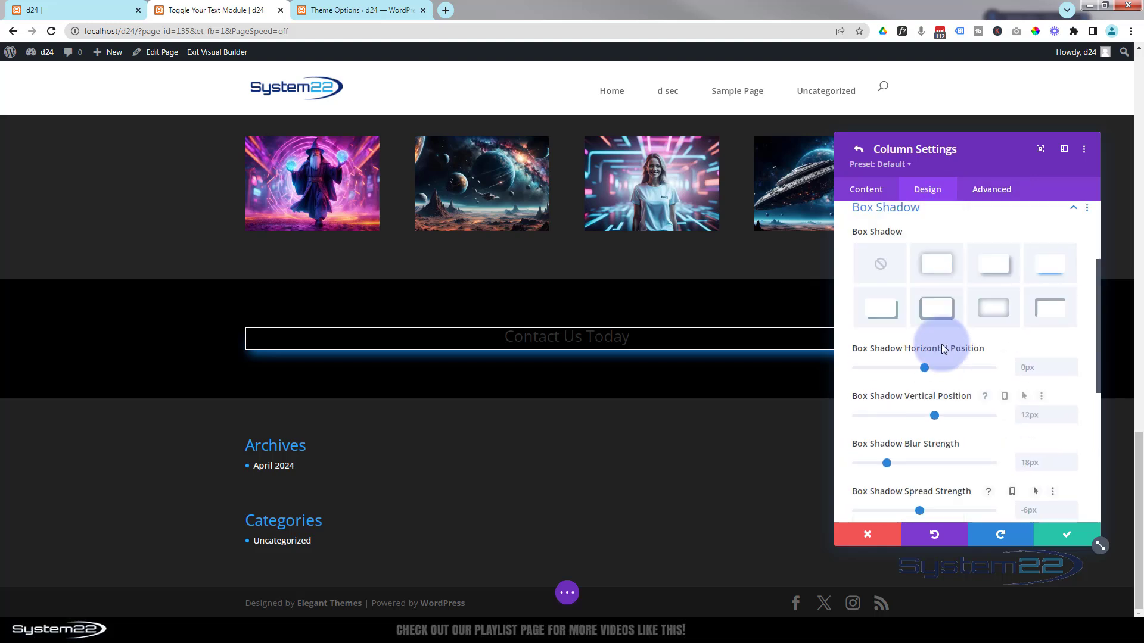
- Set column padding to 30px top and 23px bottom, then save column and row settings
left_click(942, 244)
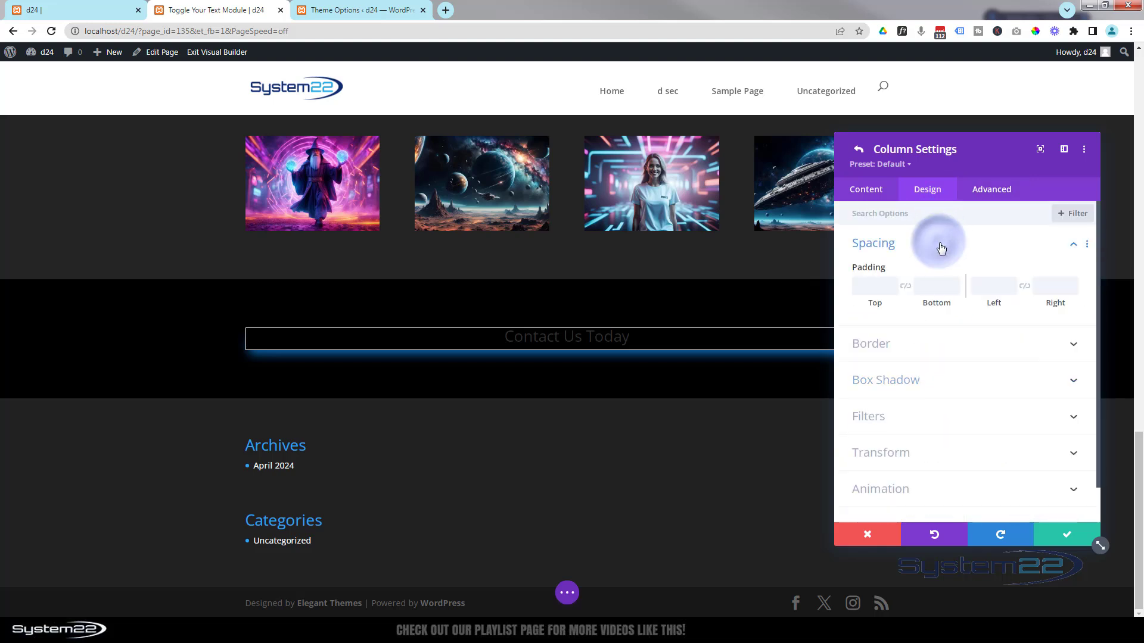
left_click(871, 286)
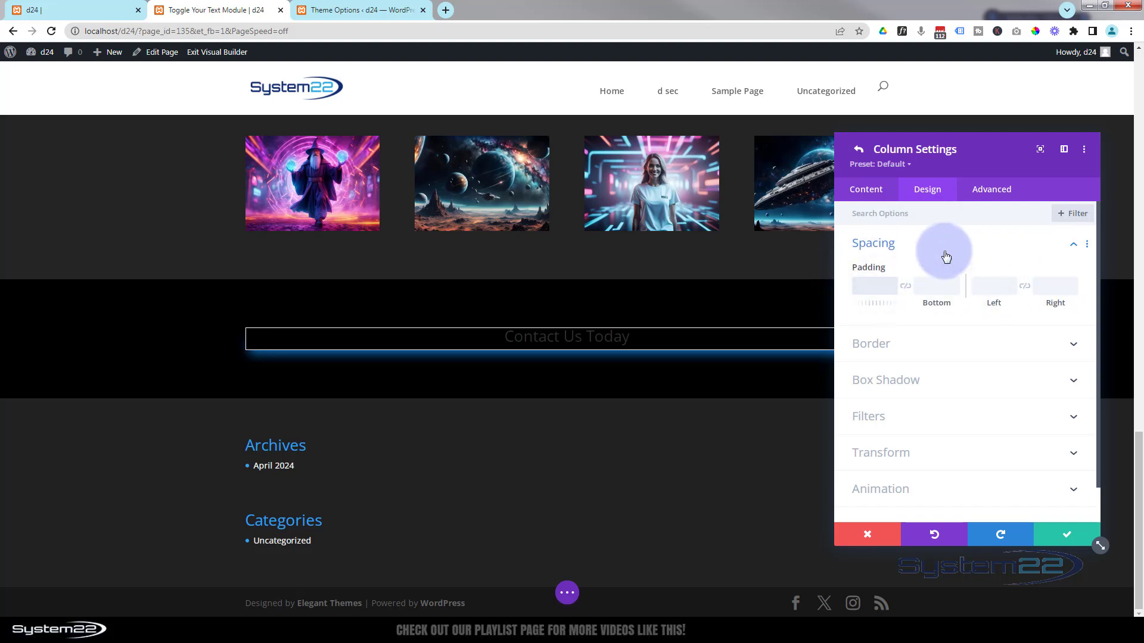
type("px")
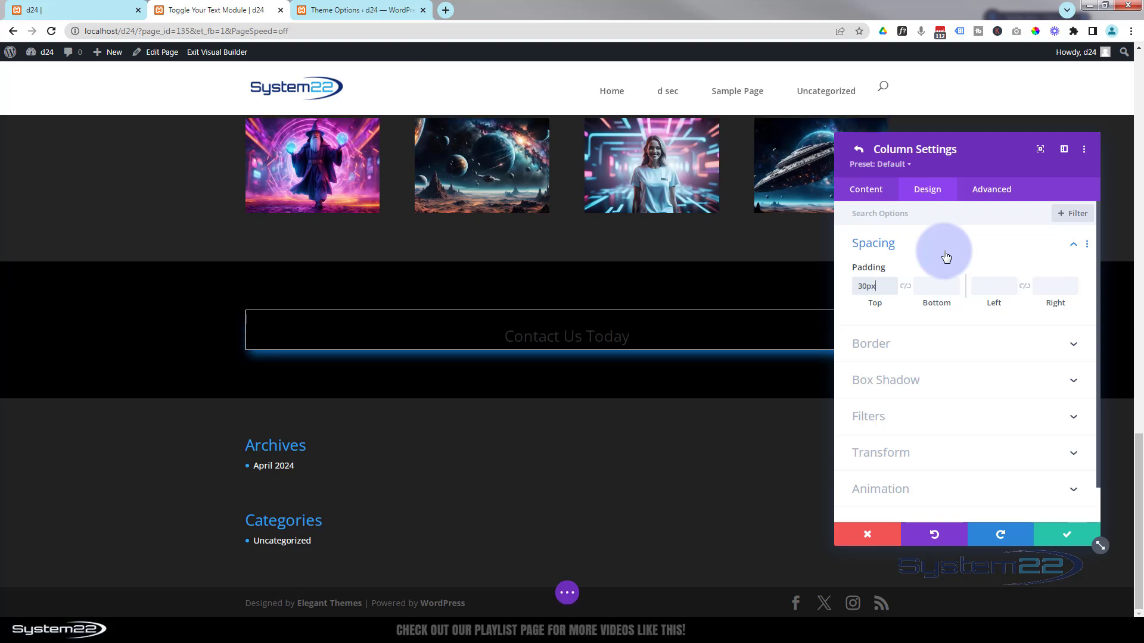
left_click(920, 288)
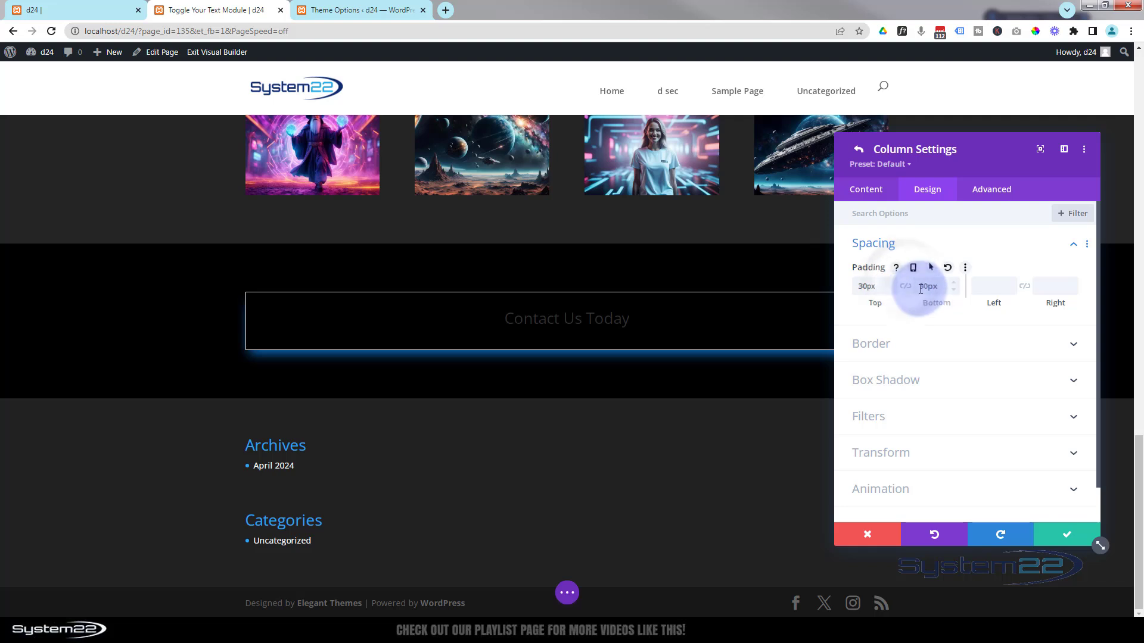
left_click_drag(919, 287, 924, 288)
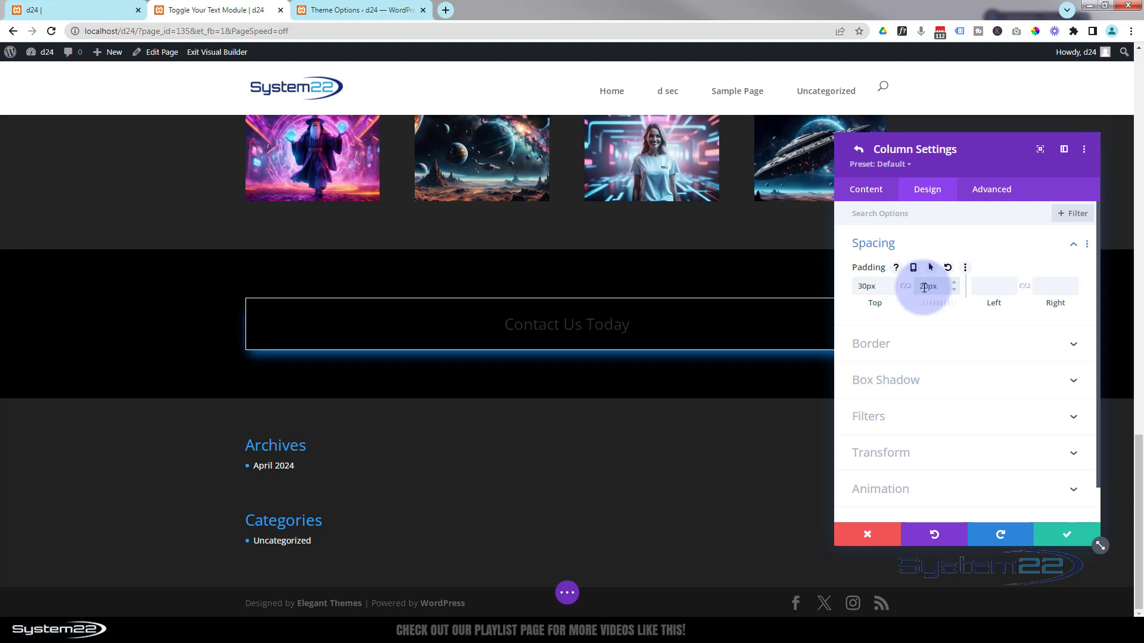
left_click(953, 280)
left_click(953, 280)
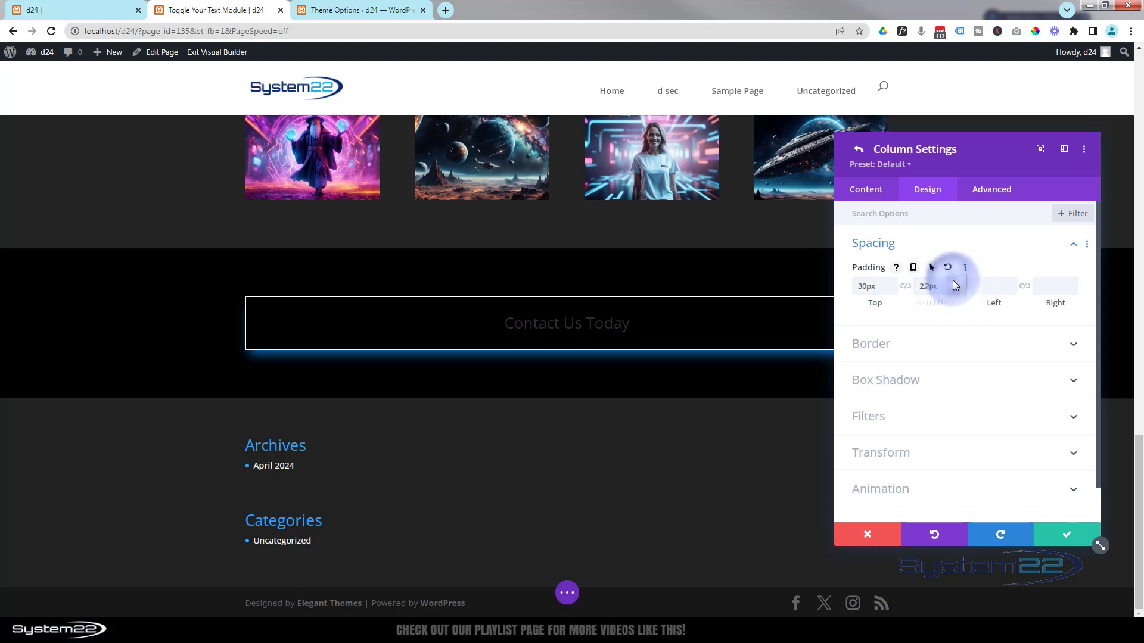
left_click(952, 280)
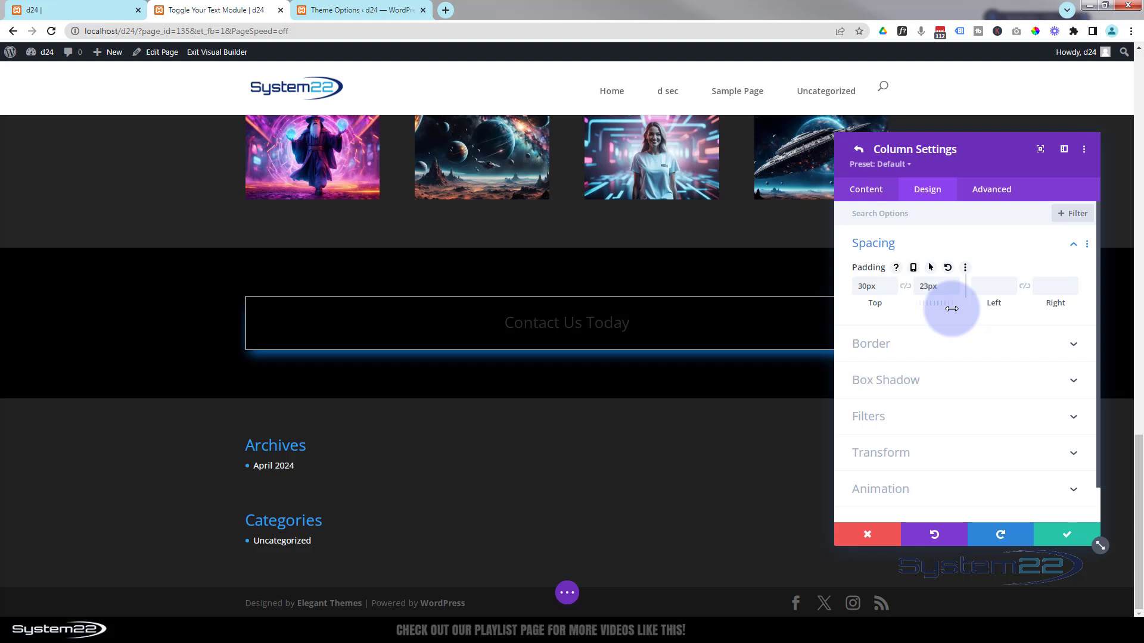
left_click(1063, 535)
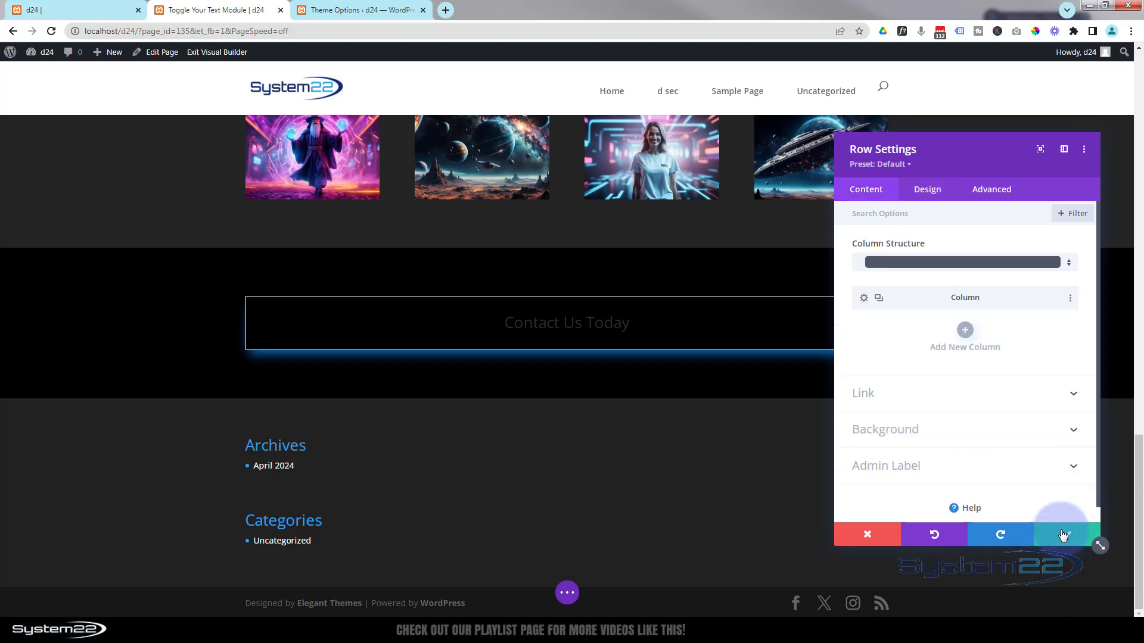
left_click(1063, 535)
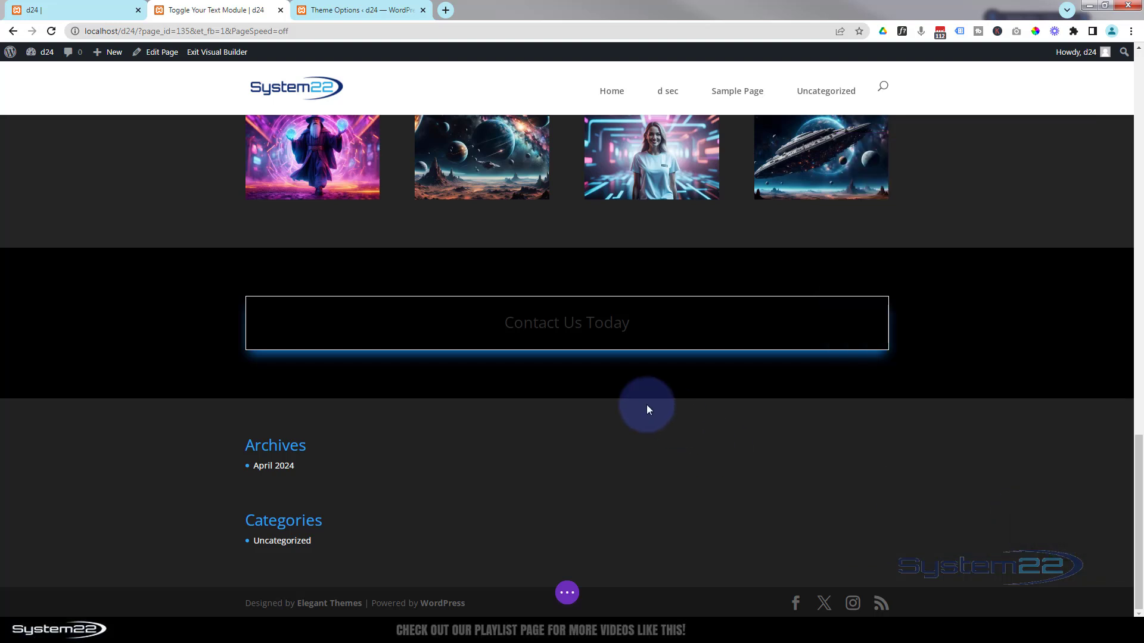
- Make the Contact Us Today heading text white, keeping normal capitalisation, and save
mouse_move(535, 321)
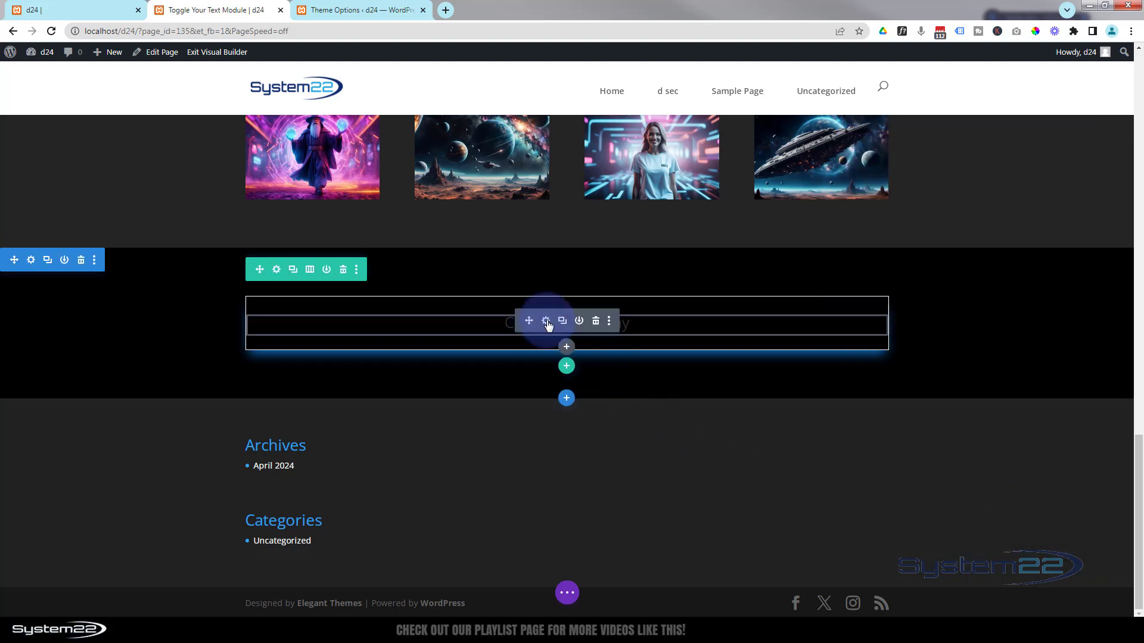
left_click(546, 321)
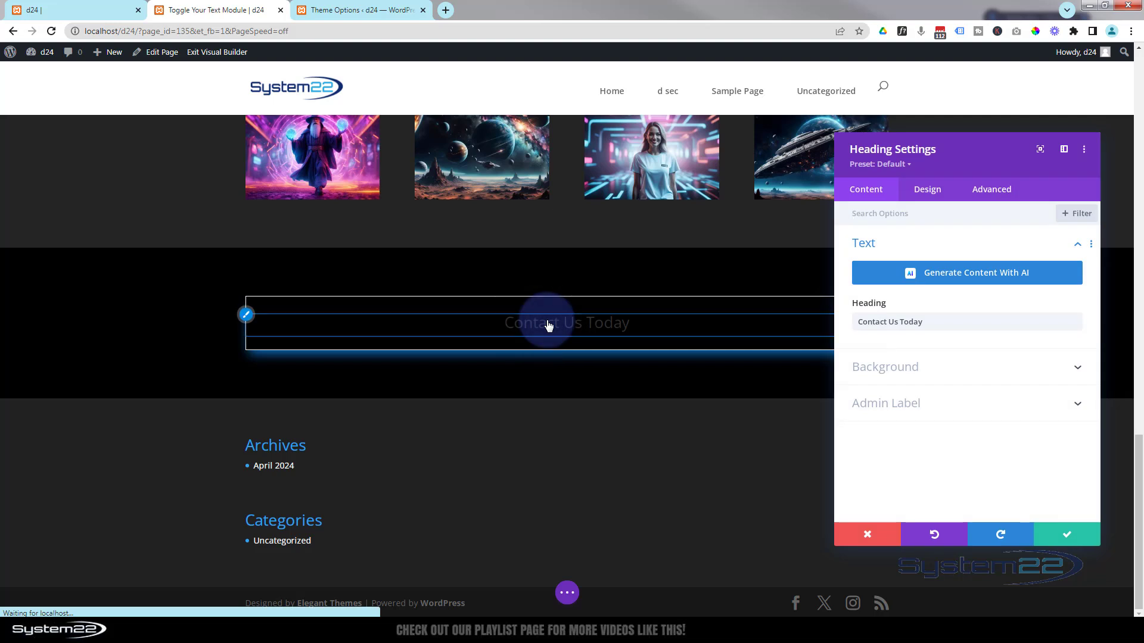
left_click(245, 313)
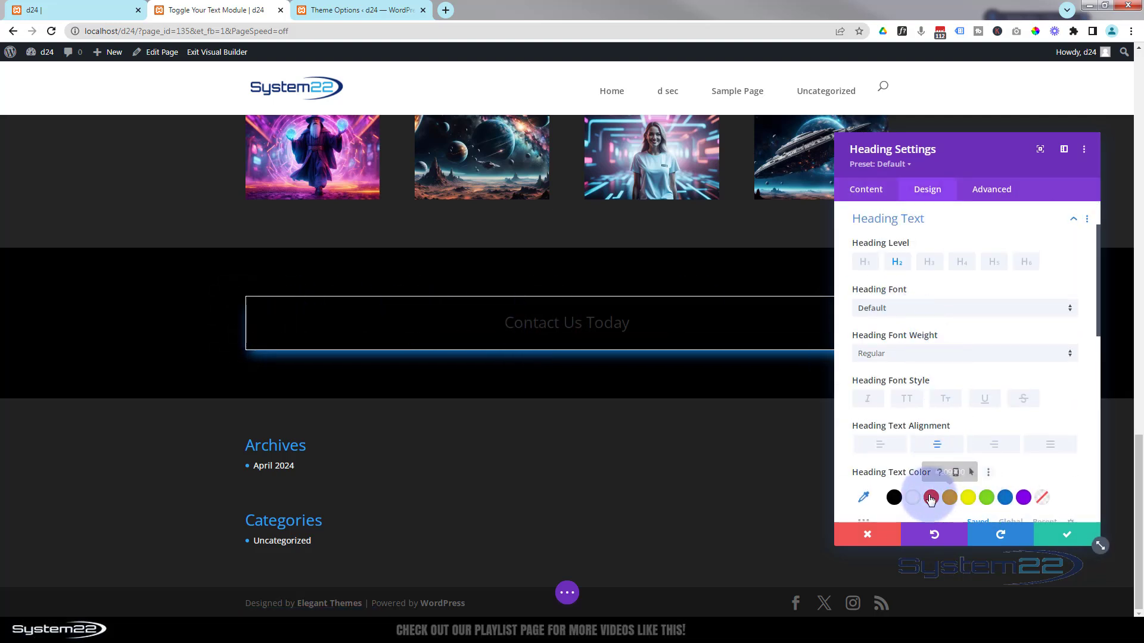
left_click(913, 499)
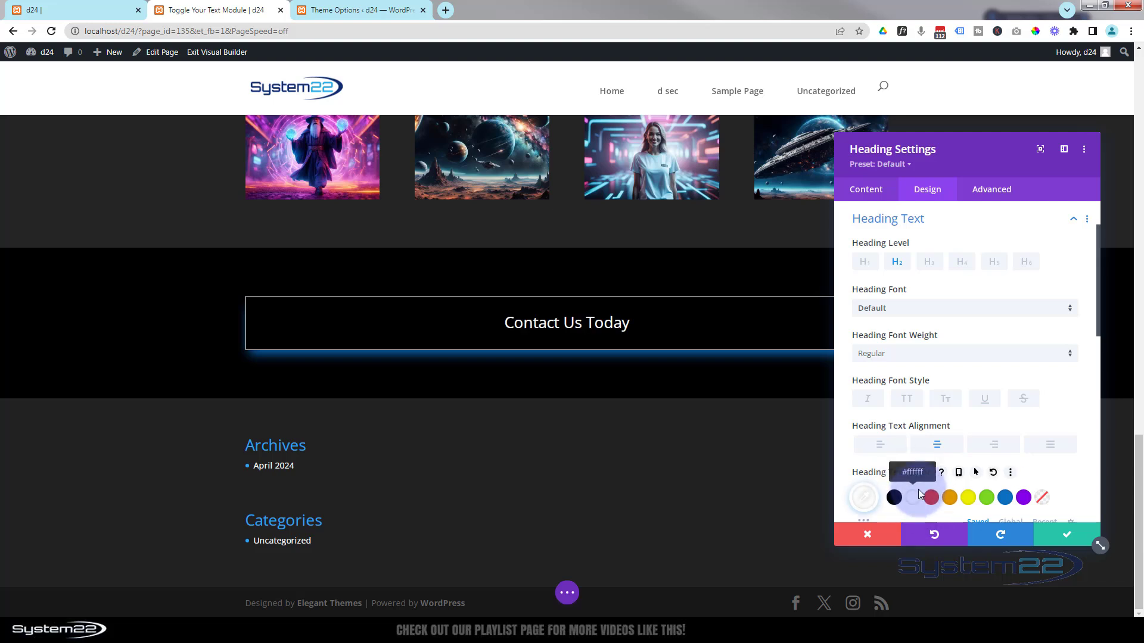
left_click(906, 399)
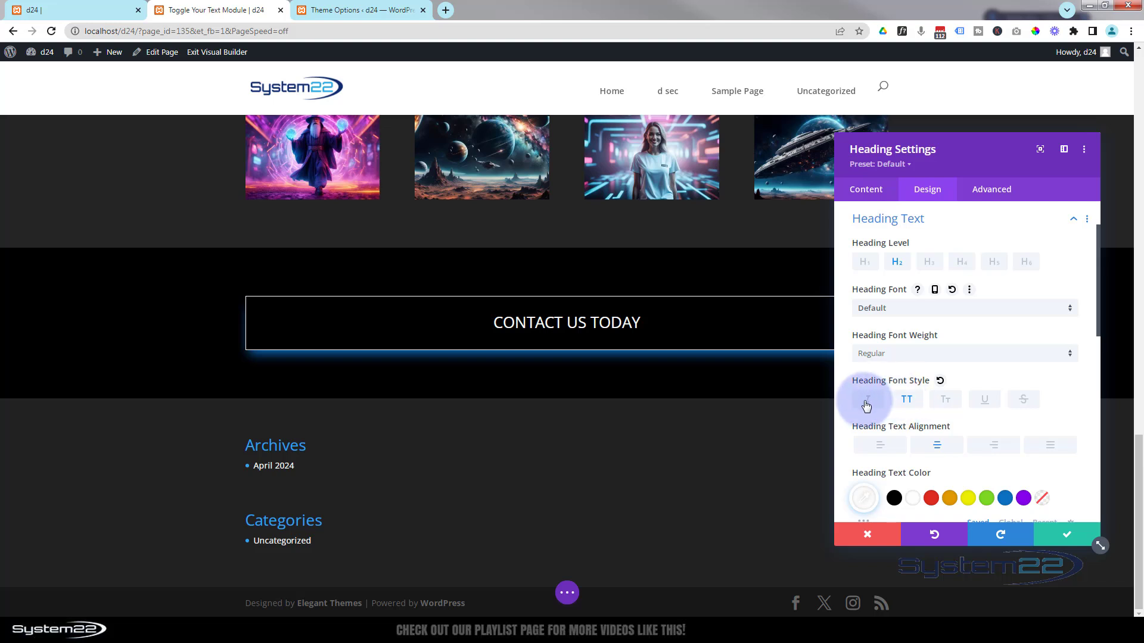
left_click(906, 401)
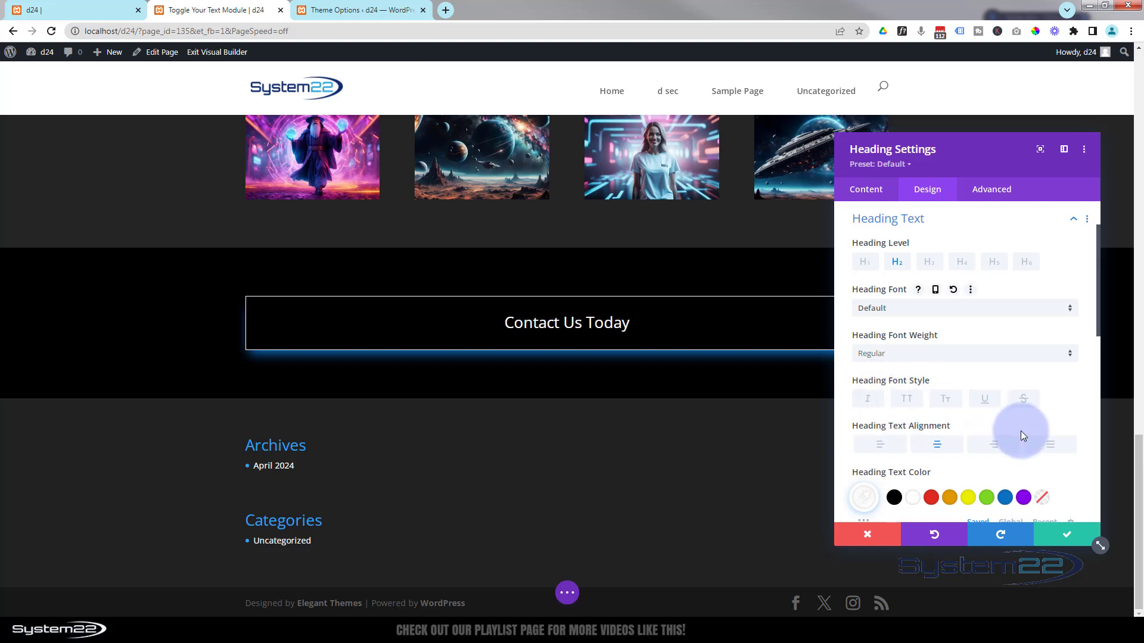
left_click(1065, 539)
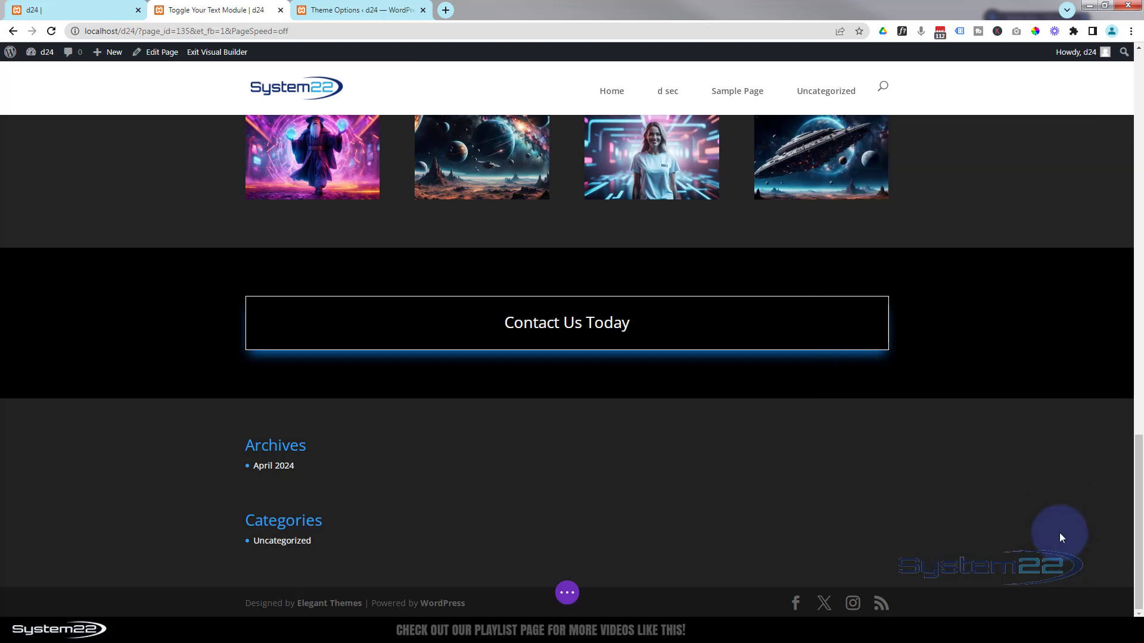
- Add a two-column row below the heading with a Blurb in the left column
mouse_move(404, 324)
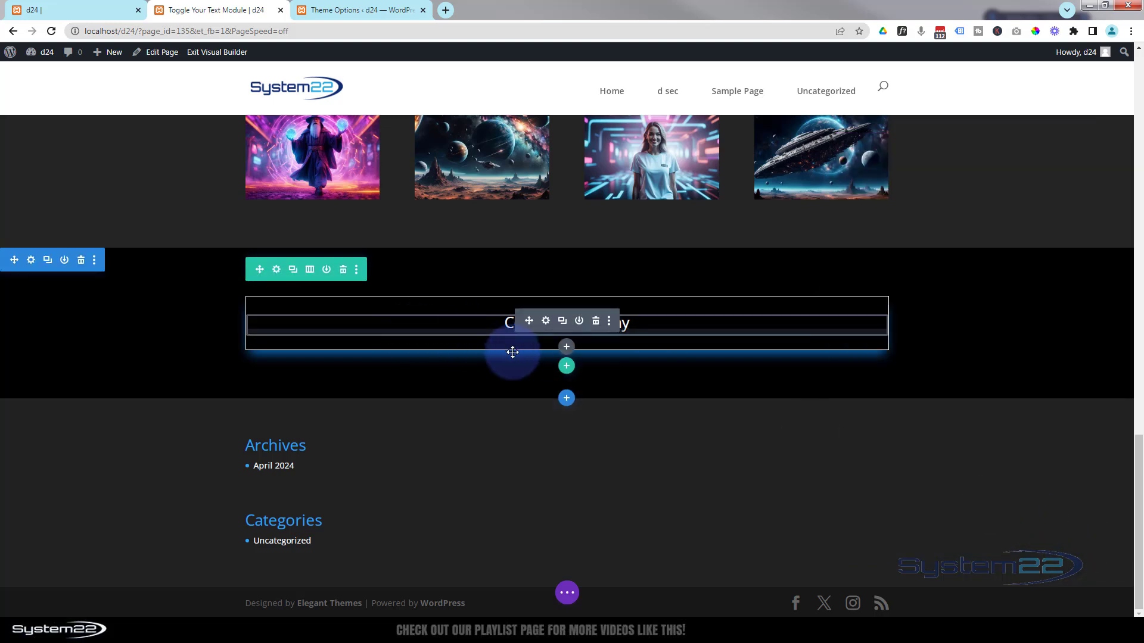
left_click(566, 367)
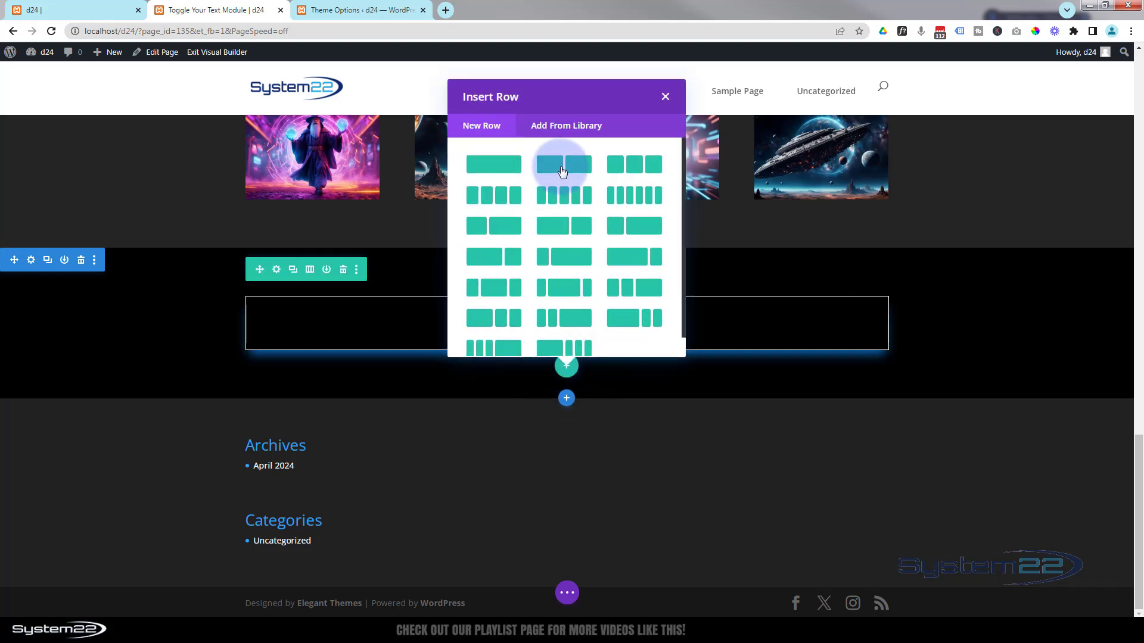
left_click(563, 165)
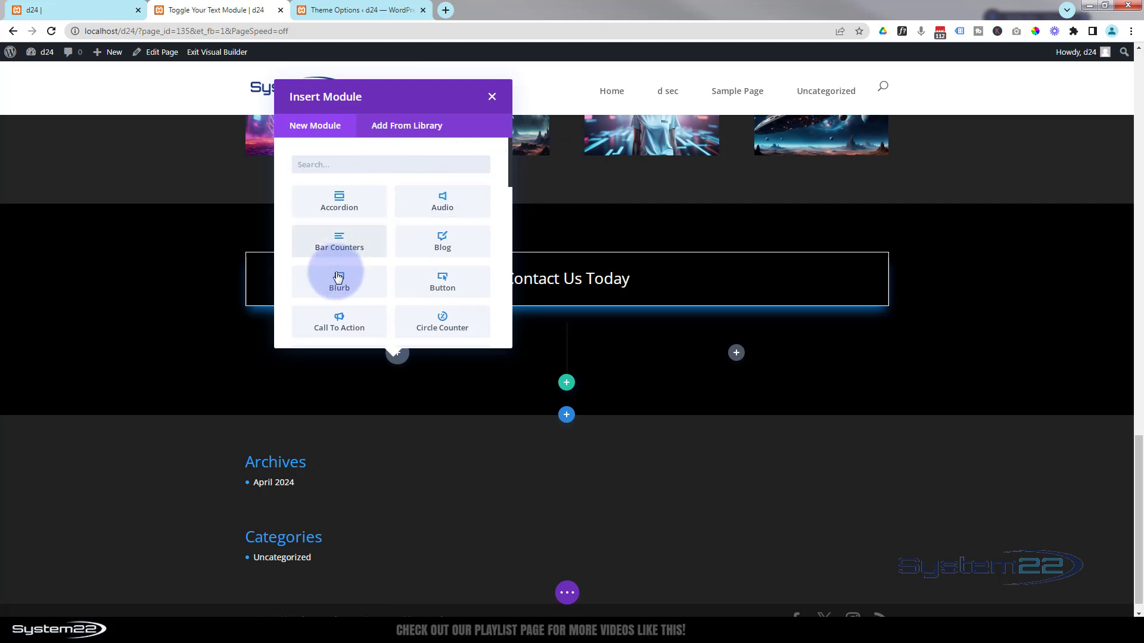
left_click(323, 282)
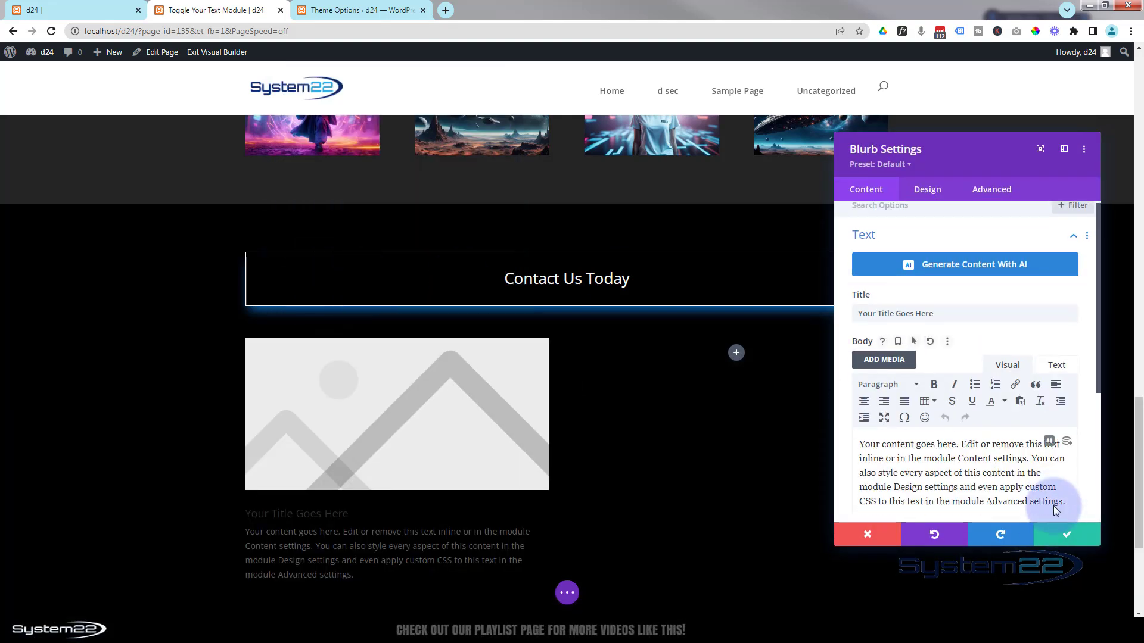
- Clear the blurb's body text and change its title to '123 State Street'
scroll(1047, 500, "down", 2)
key("ctrl+a")
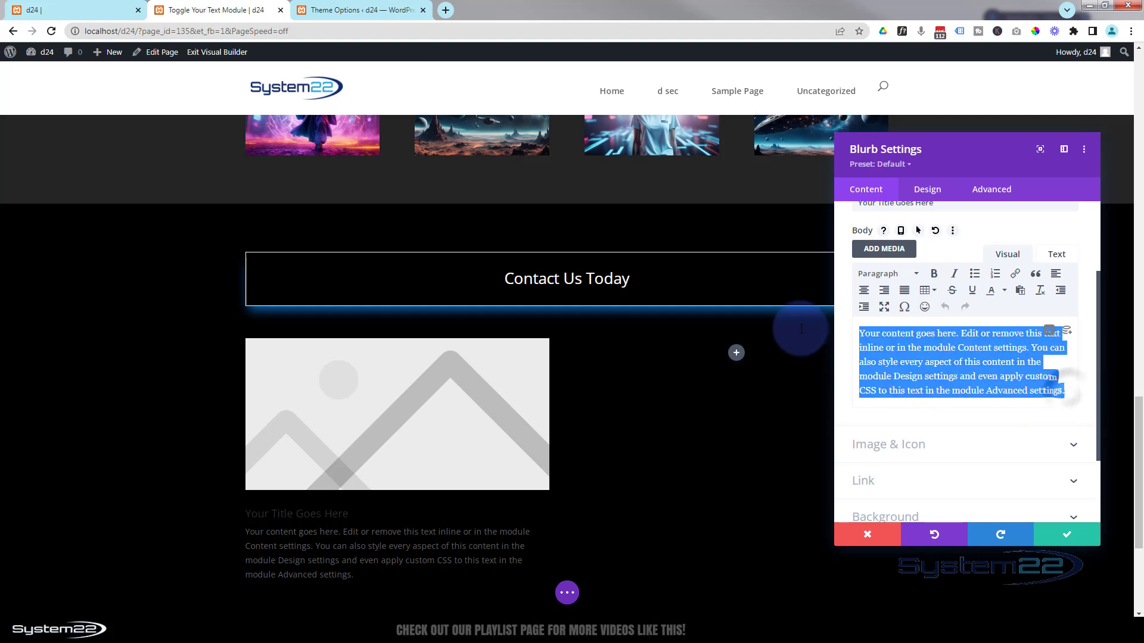
key("BackSpace")
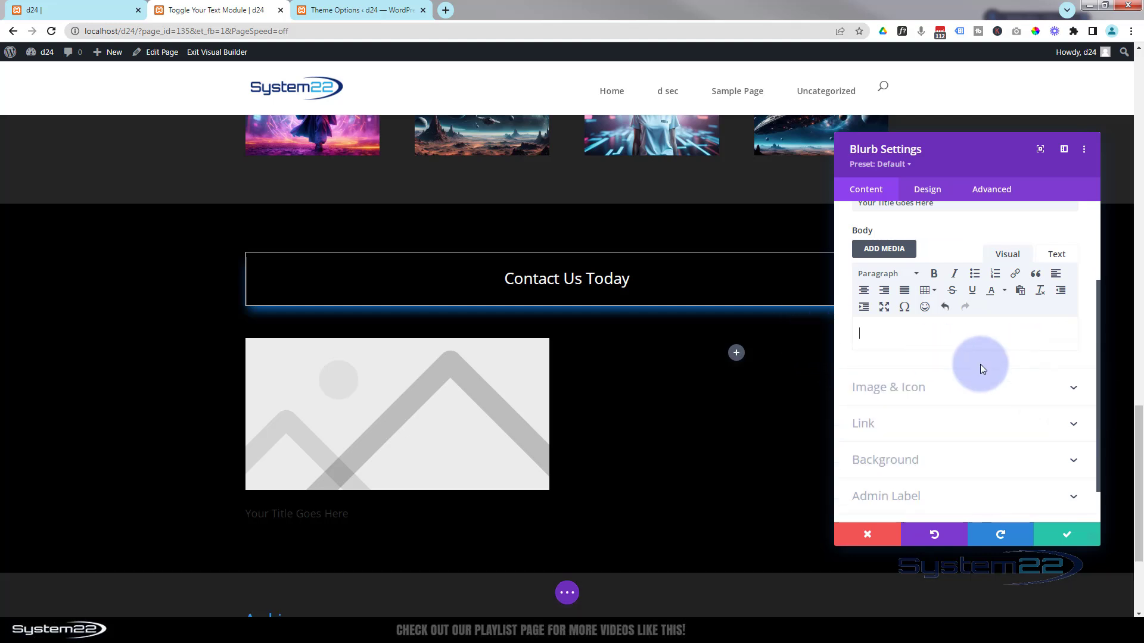
scroll(965, 358, "up", 2)
left_click_drag(944, 320, 850, 309)
type("123 State Street")
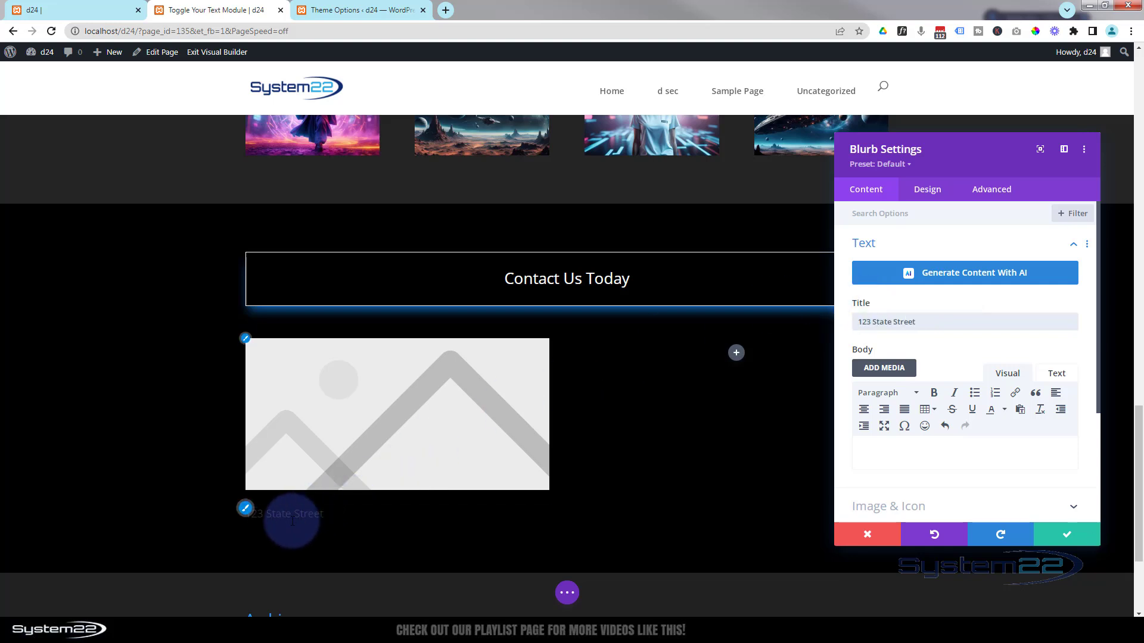
- Make the blurb title white and replace its image with the solid house icon from a 'home' search
left_click(248, 514)
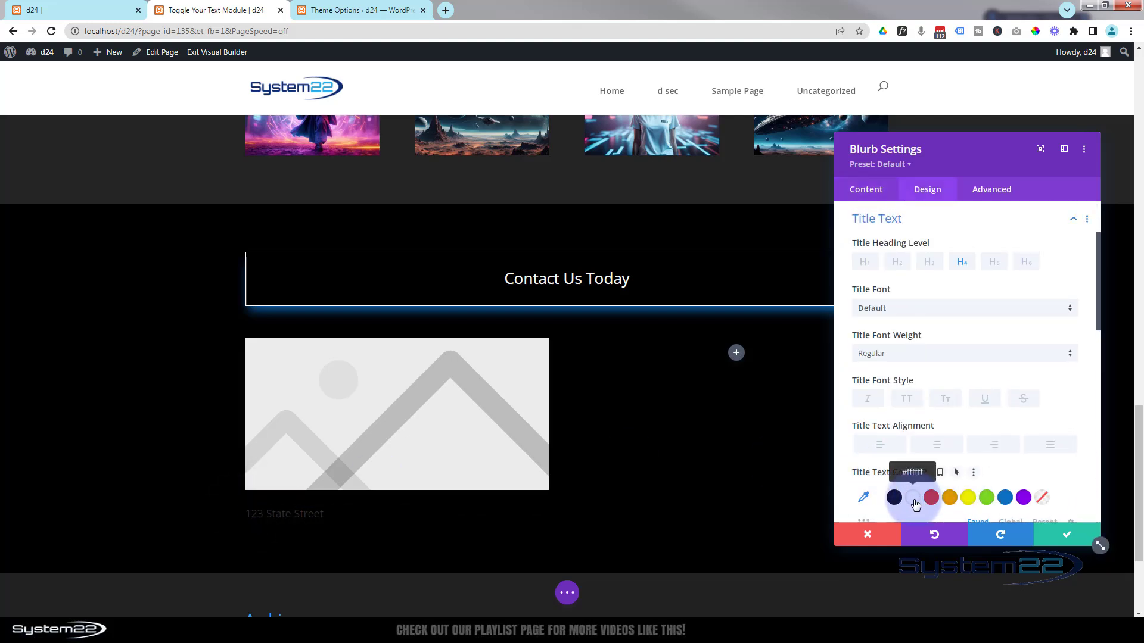
left_click(915, 499)
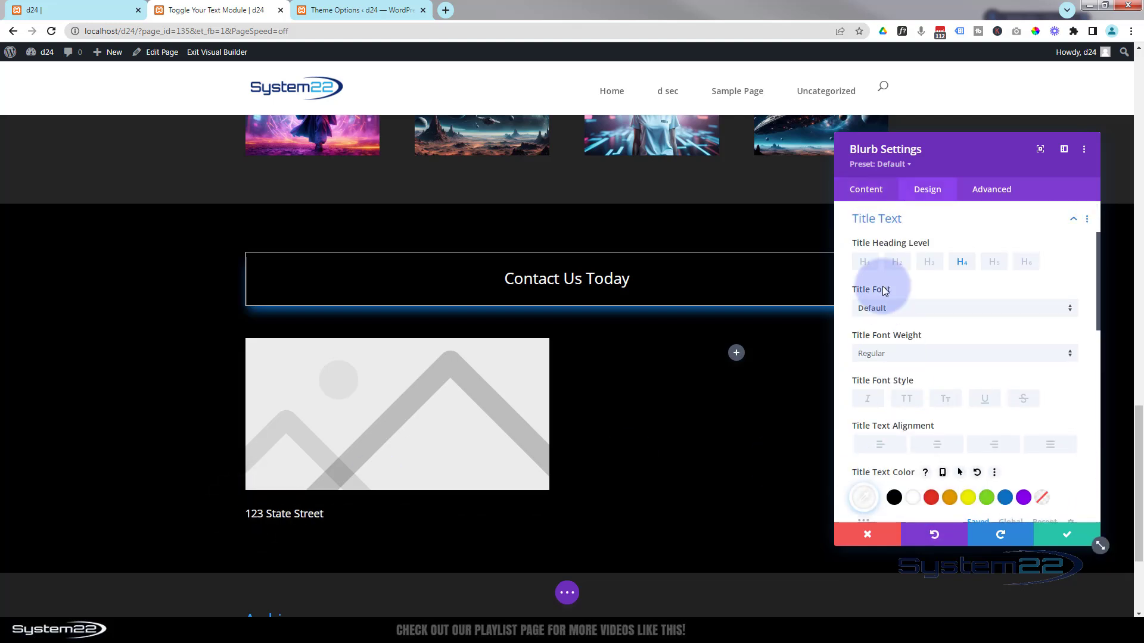
left_click(871, 191)
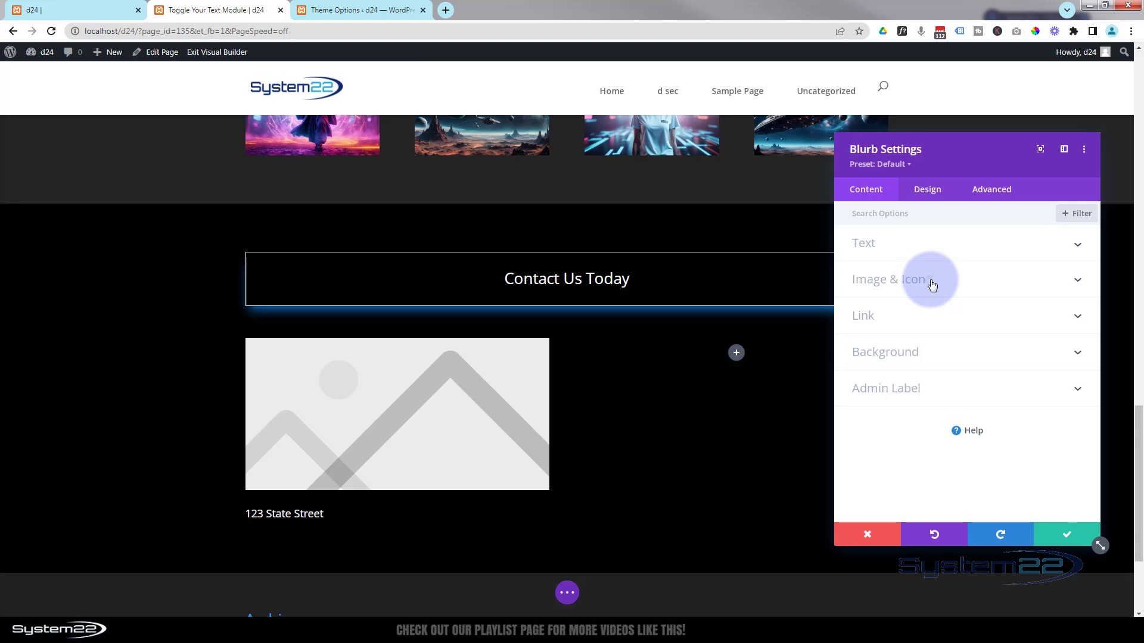
left_click(932, 280)
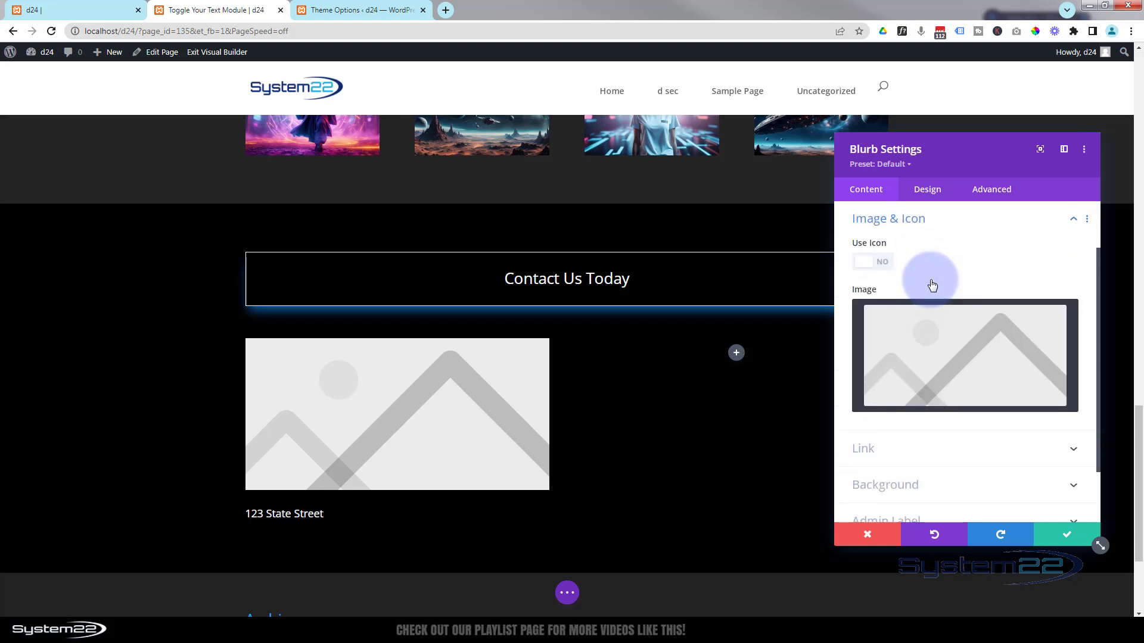
left_click(864, 263)
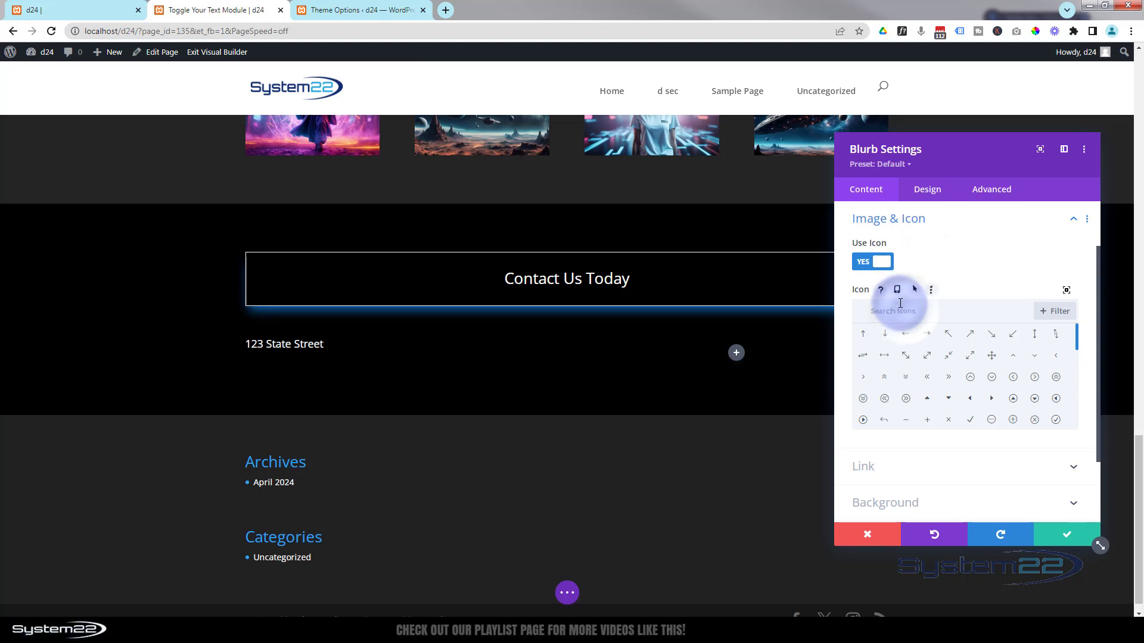
left_click(900, 303)
type("home")
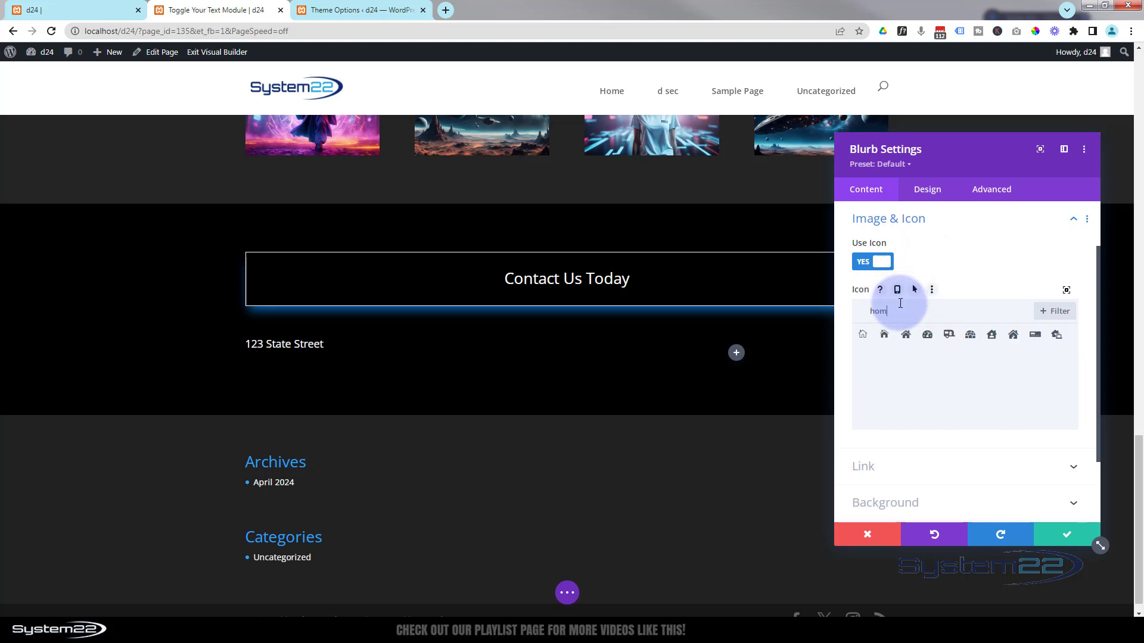
left_click(884, 335)
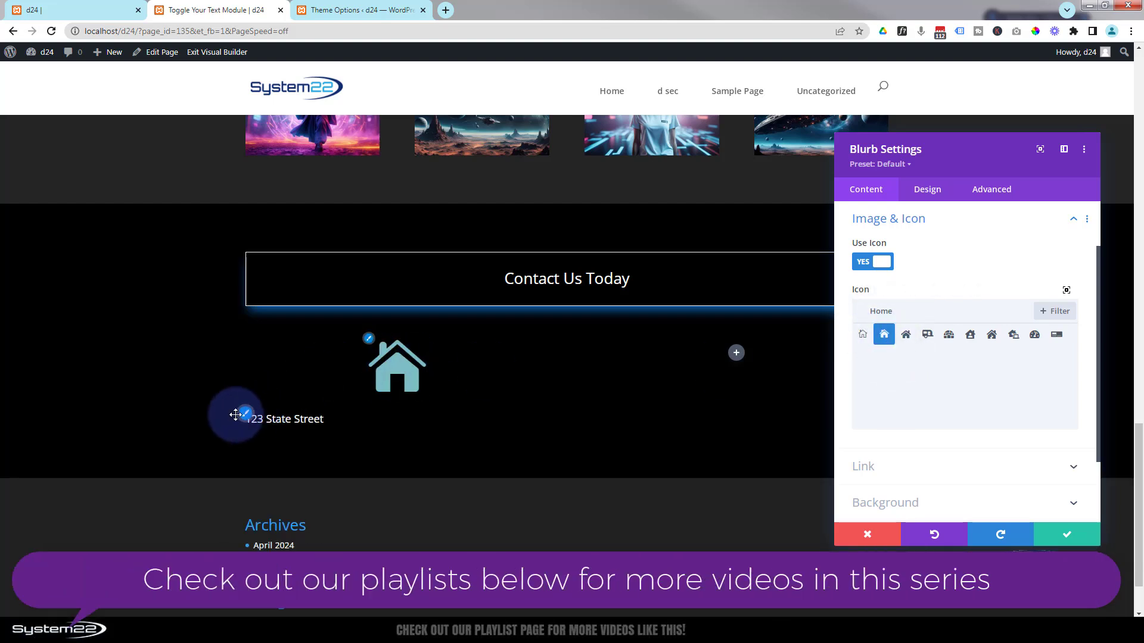
left_click(932, 196)
- Colour the house icon blue, turning orange on hover
left_click(958, 249)
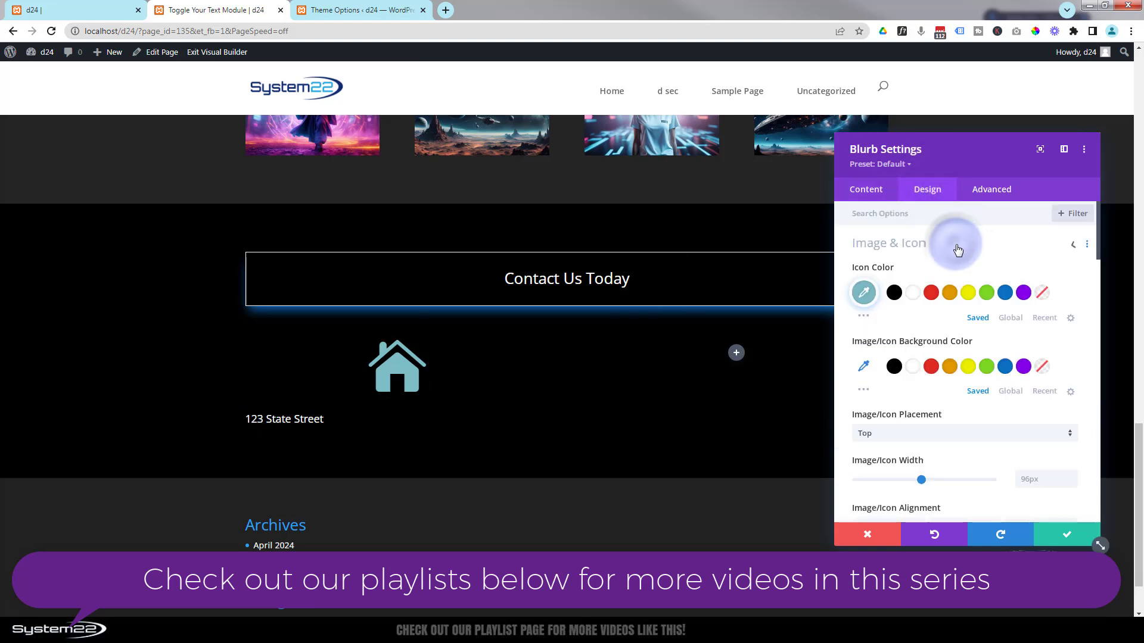
left_click(1004, 295)
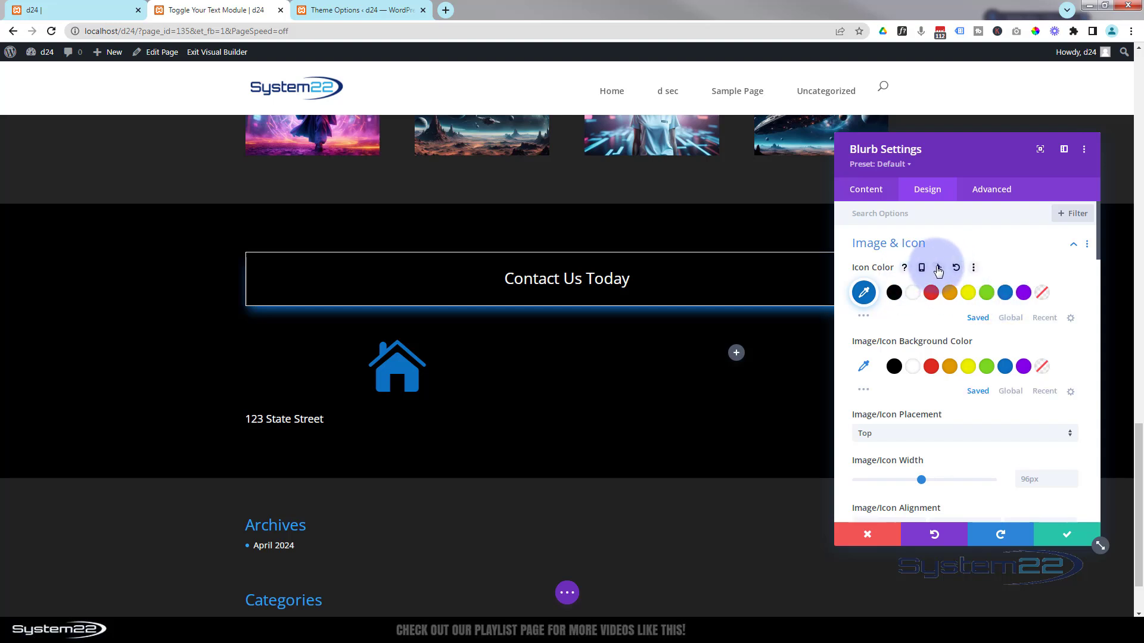
left_click(938, 268)
left_click(1019, 295)
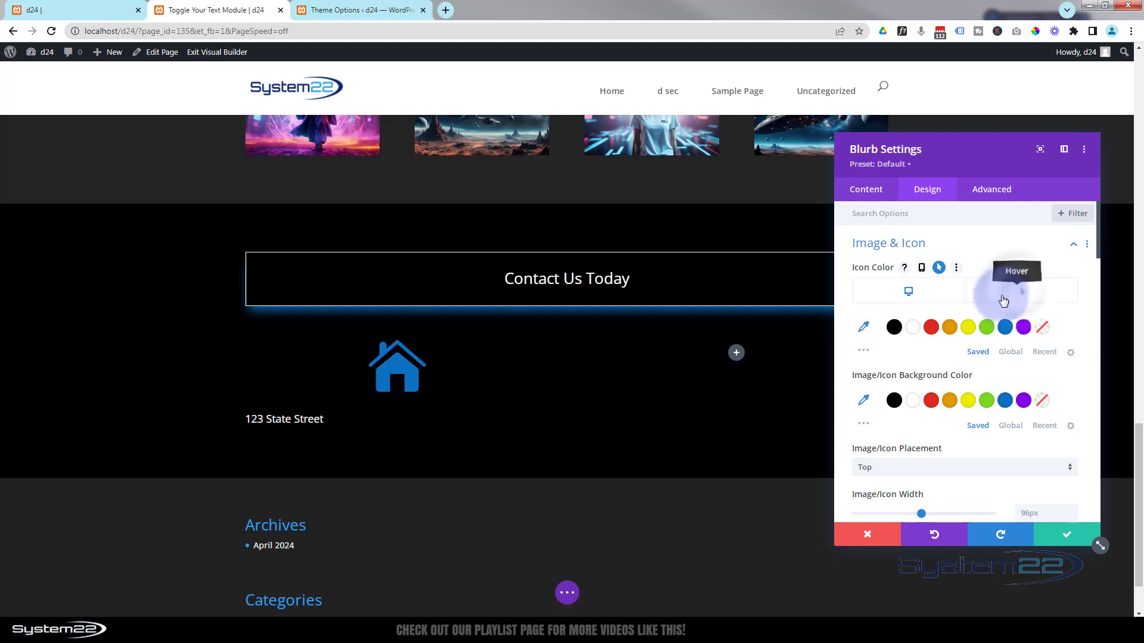
left_click(949, 328)
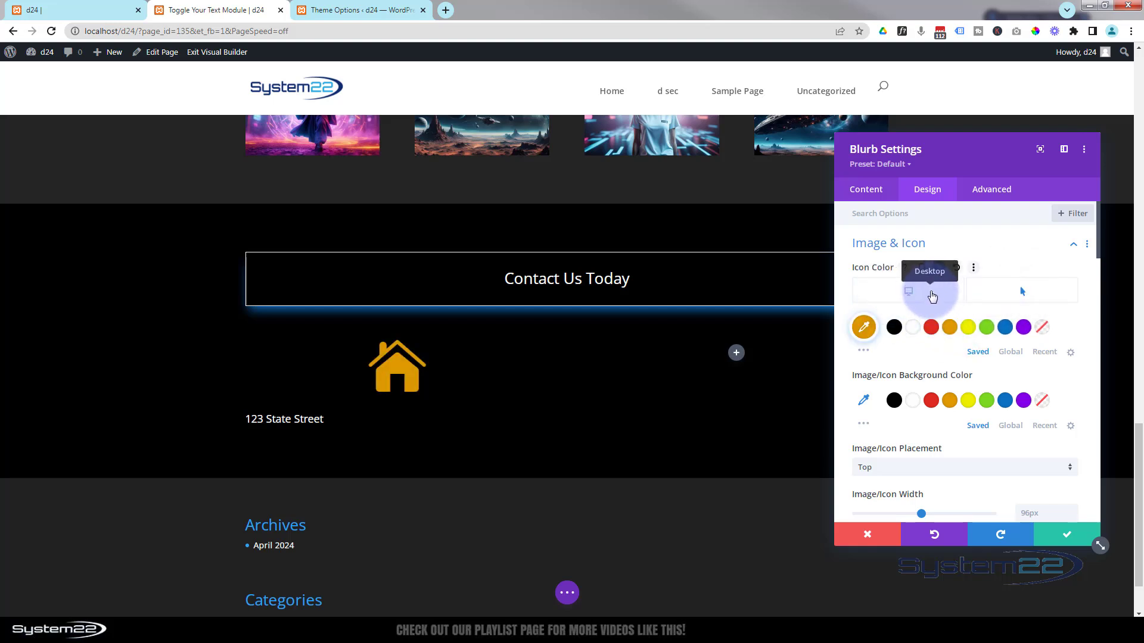
- Place the icon left of the title at a 20px width
scroll(932, 297, "down", 2)
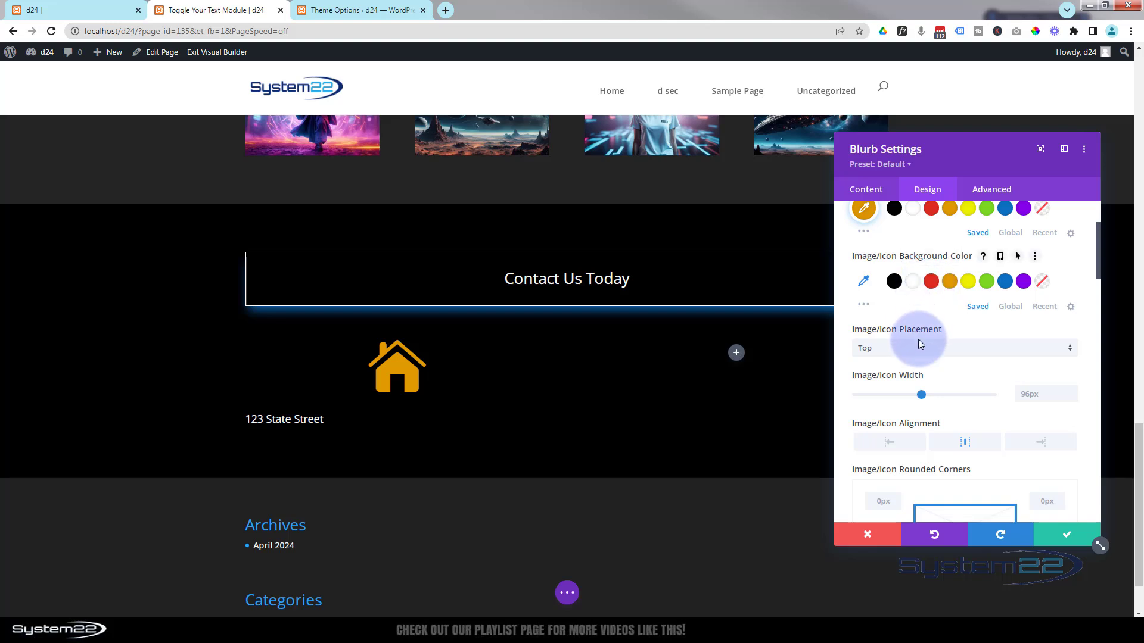
left_click(922, 354)
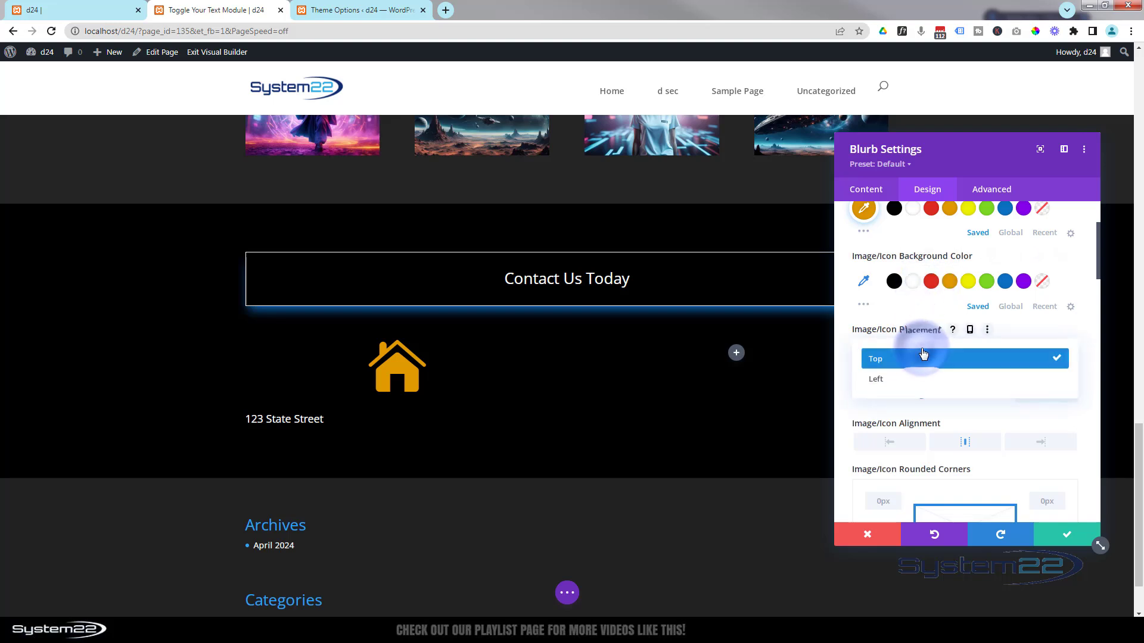
left_click(892, 382)
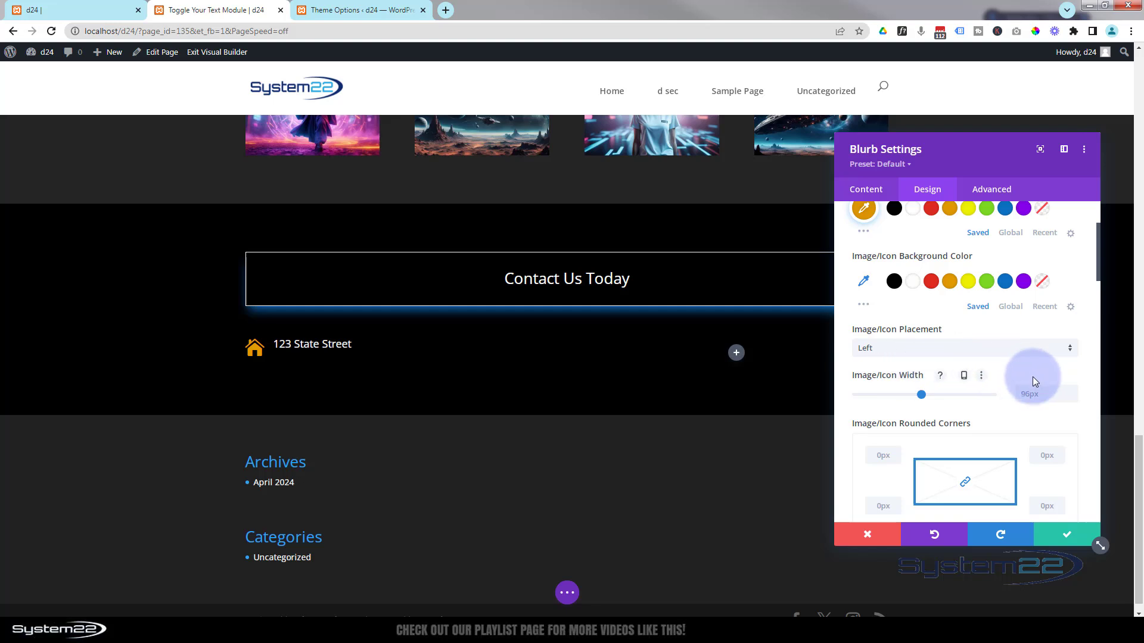
left_click(1022, 394)
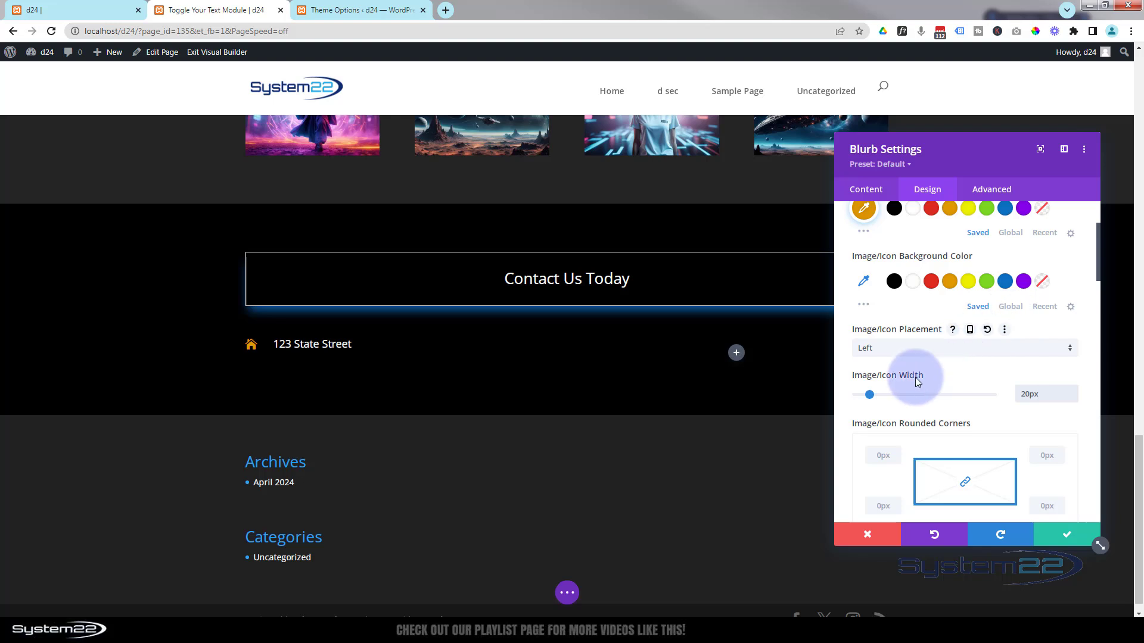
scroll(907, 305, "up", 2)
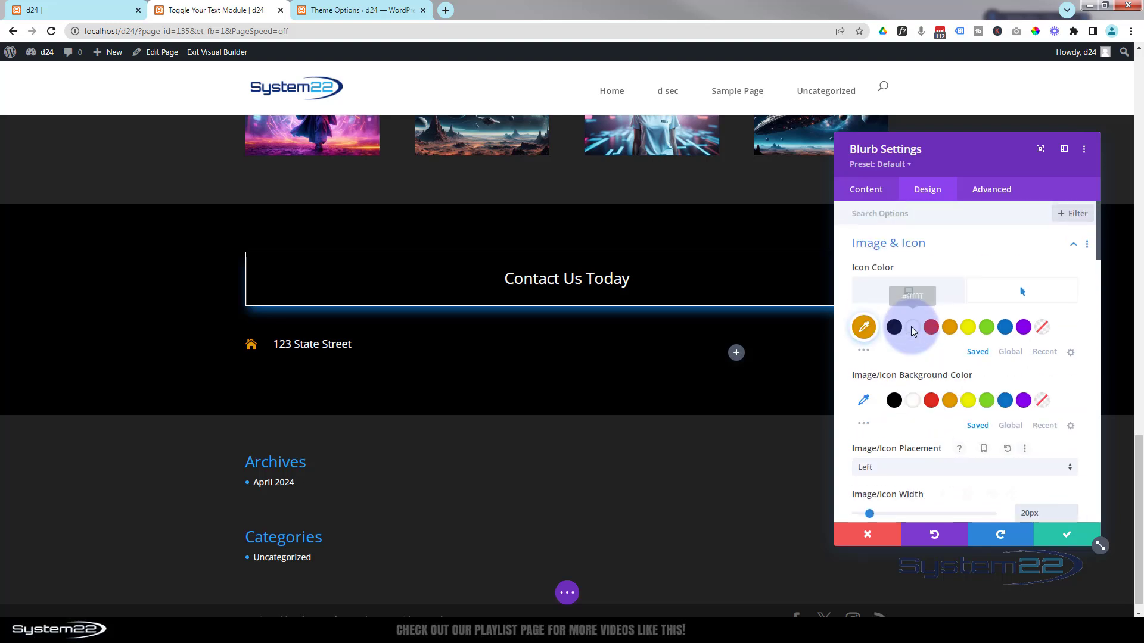
left_click(885, 291)
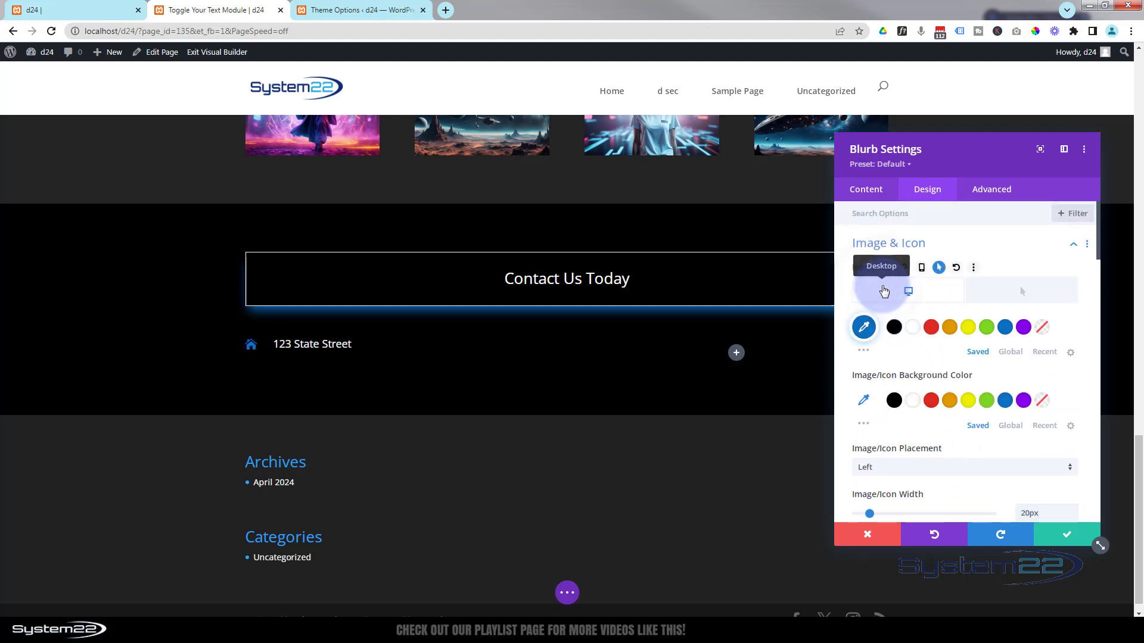
scroll(927, 302, "down", 2)
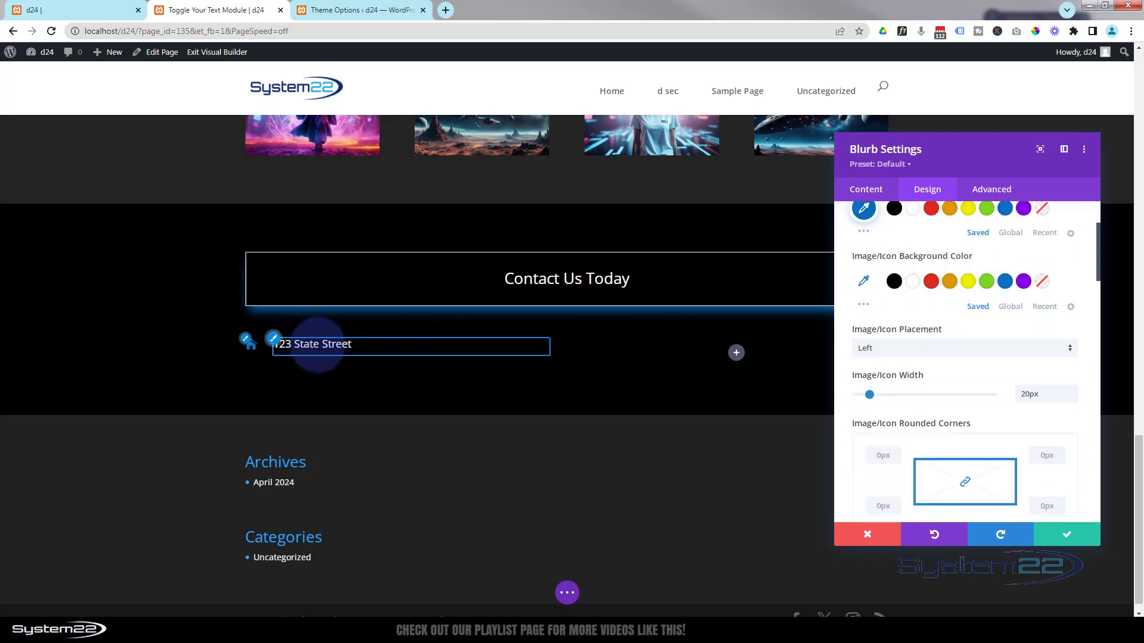
- Raise the blurb title's line height to 1.3em and save the blurb settings
left_click(279, 346)
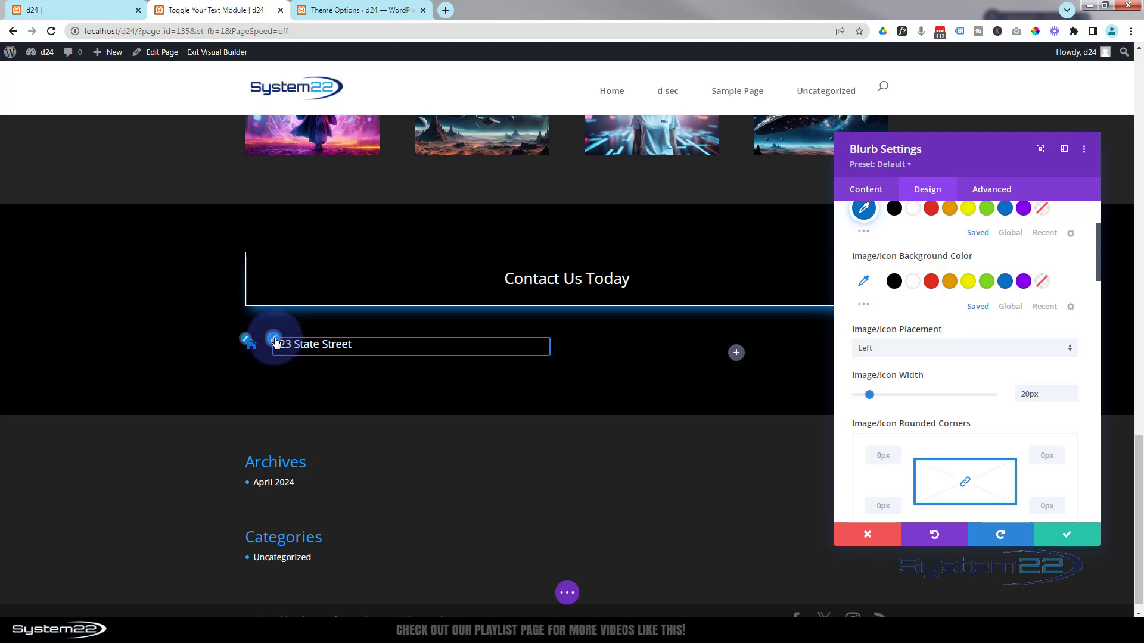
left_click(275, 343)
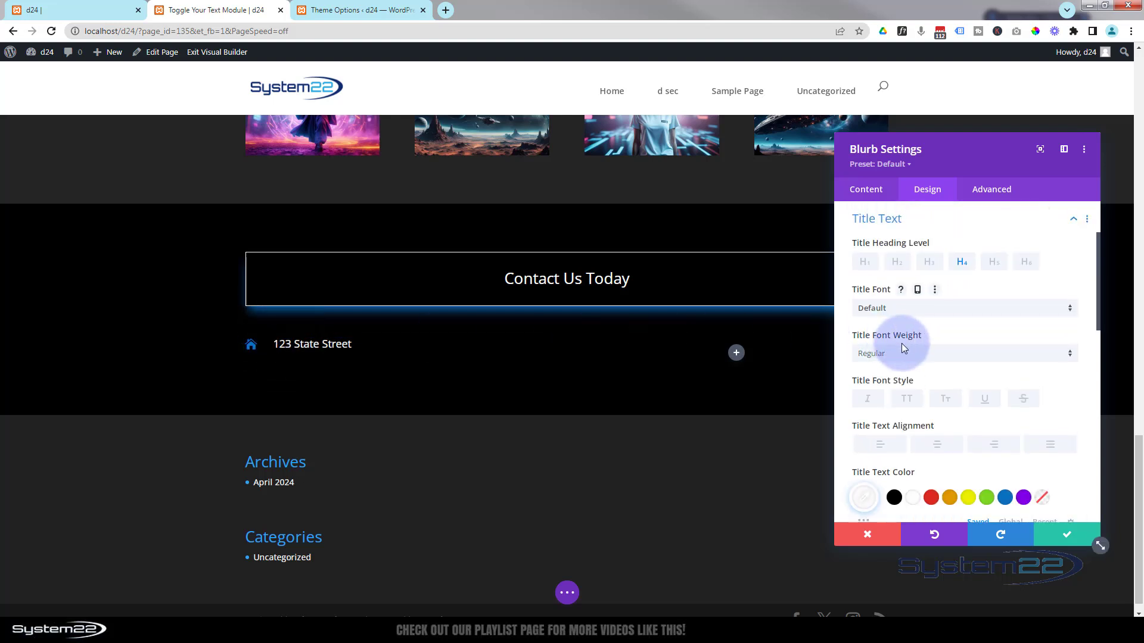
scroll(902, 343, "down", 5)
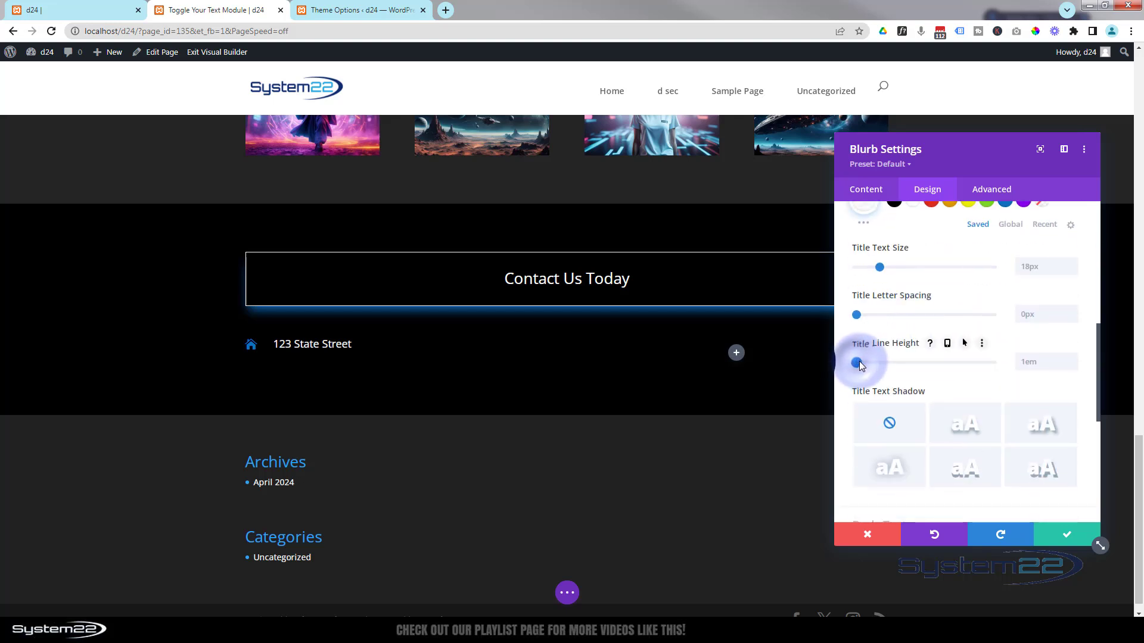
mouse_move(859, 363)
left_mouse_down()
mouse_move(911, 368)
mouse_move(872, 374)
left_mouse_up()
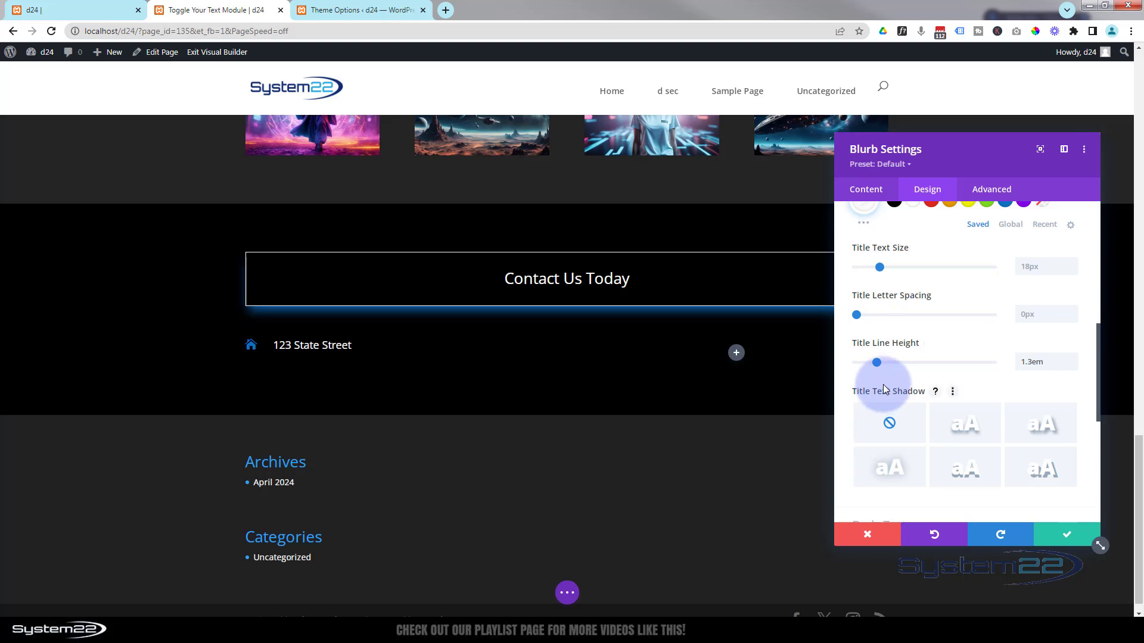
left_click(364, 347)
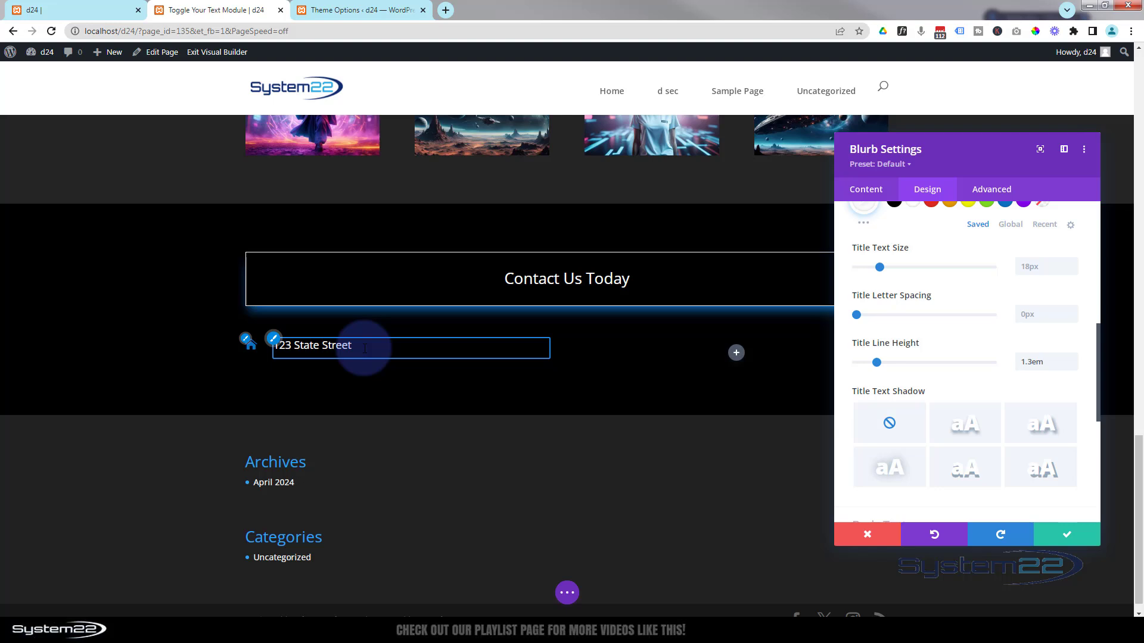
left_click(1070, 535)
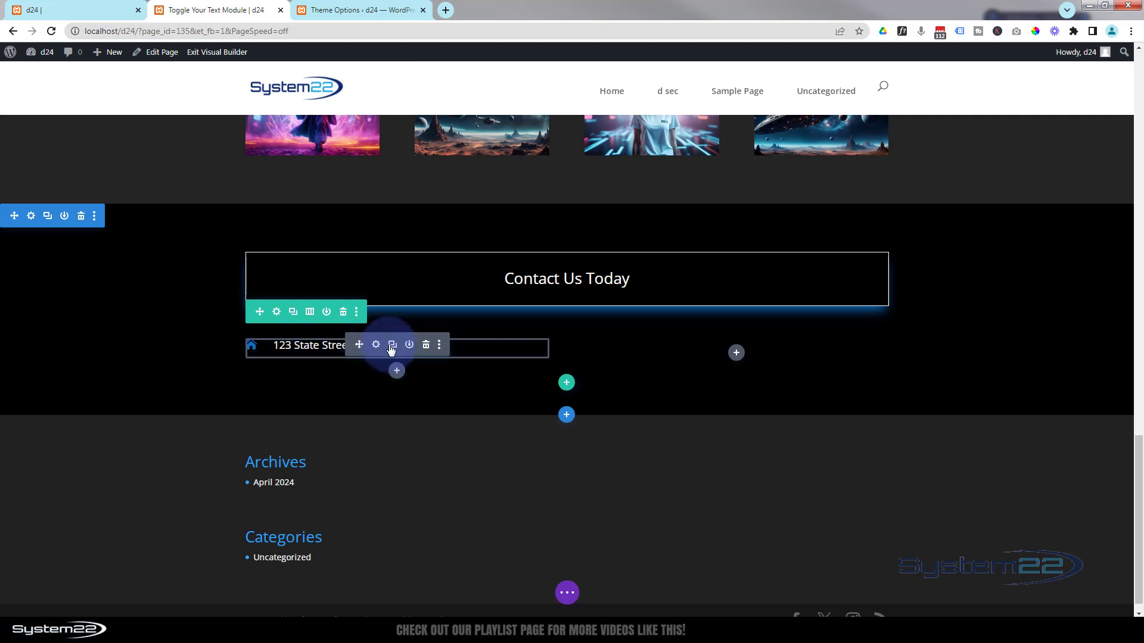
- Duplicate the street-address blurb, give the first one a 10px bottom margin, and save
left_click(394, 346)
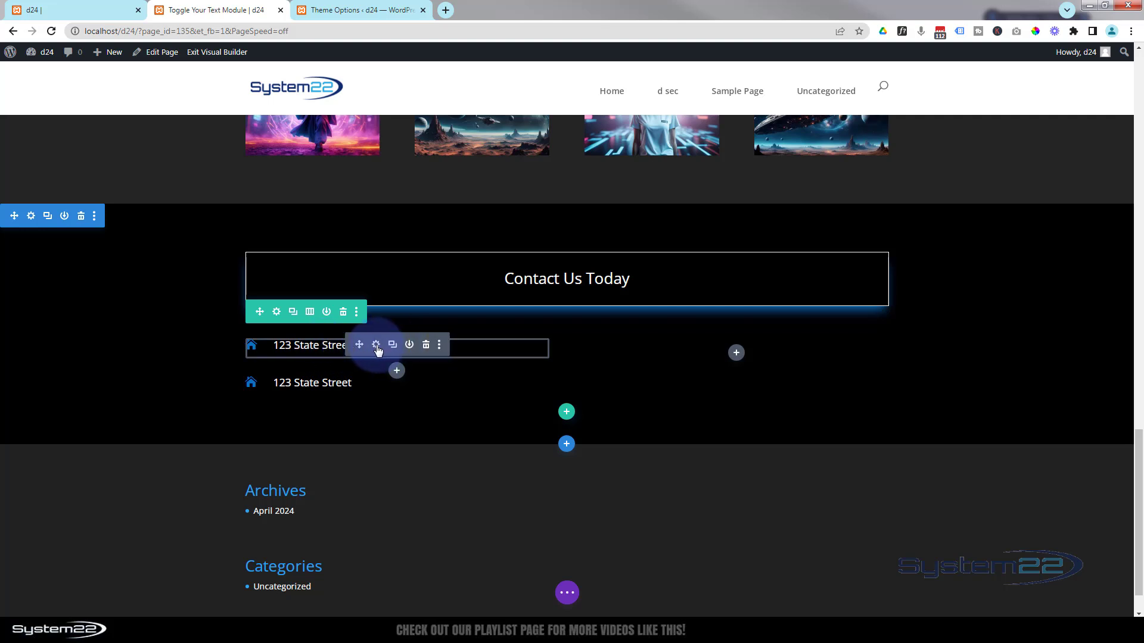
left_click(377, 345)
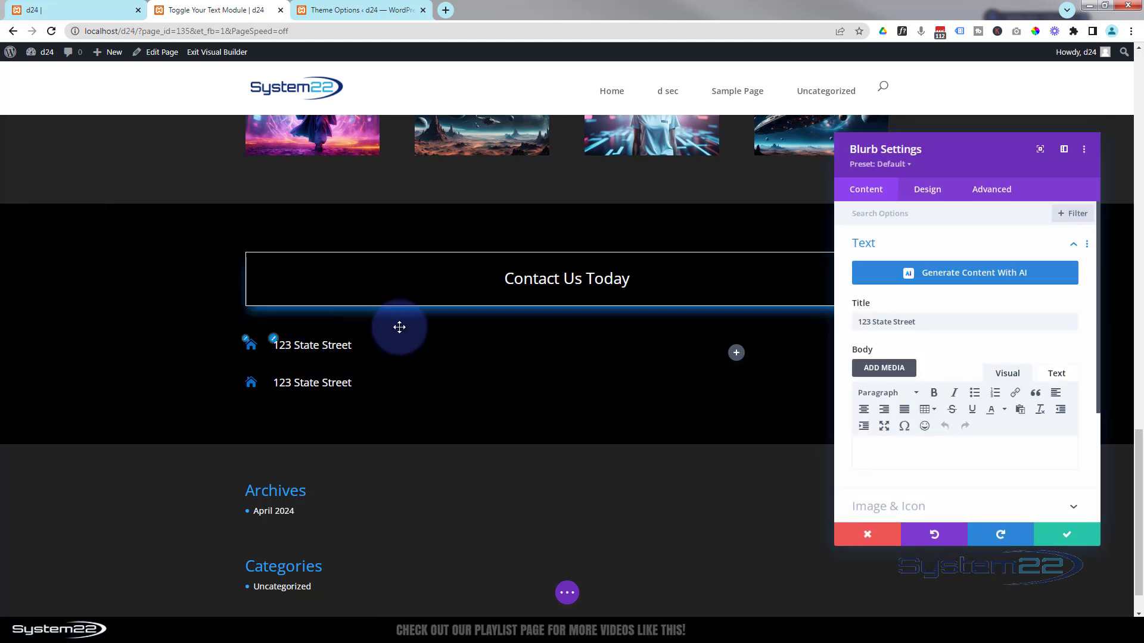
left_click(933, 191)
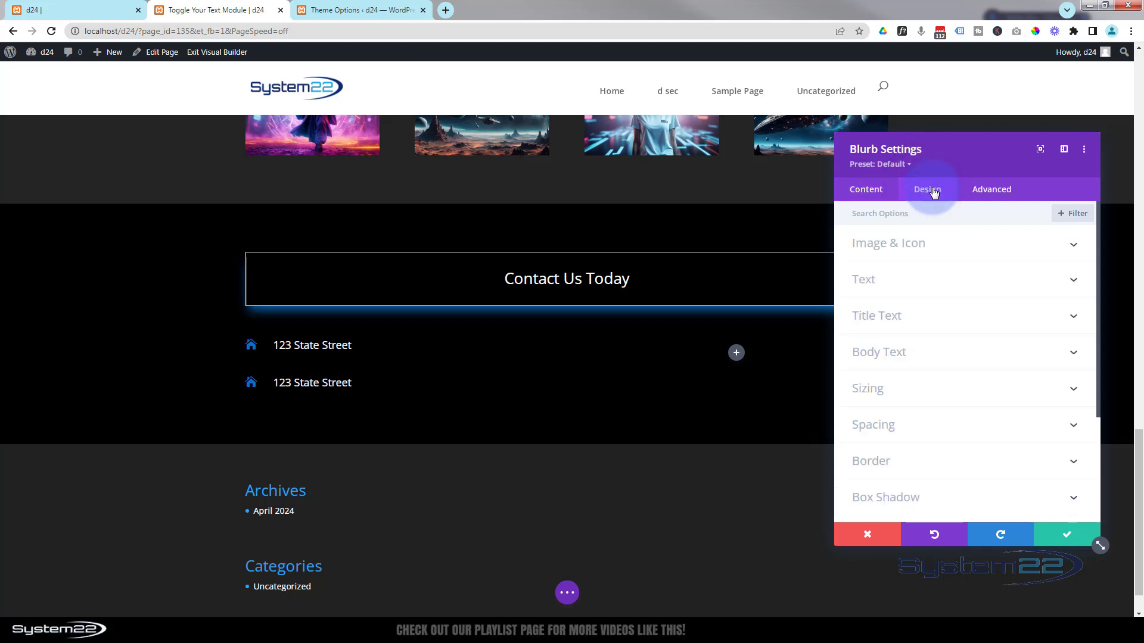
left_click(943, 427)
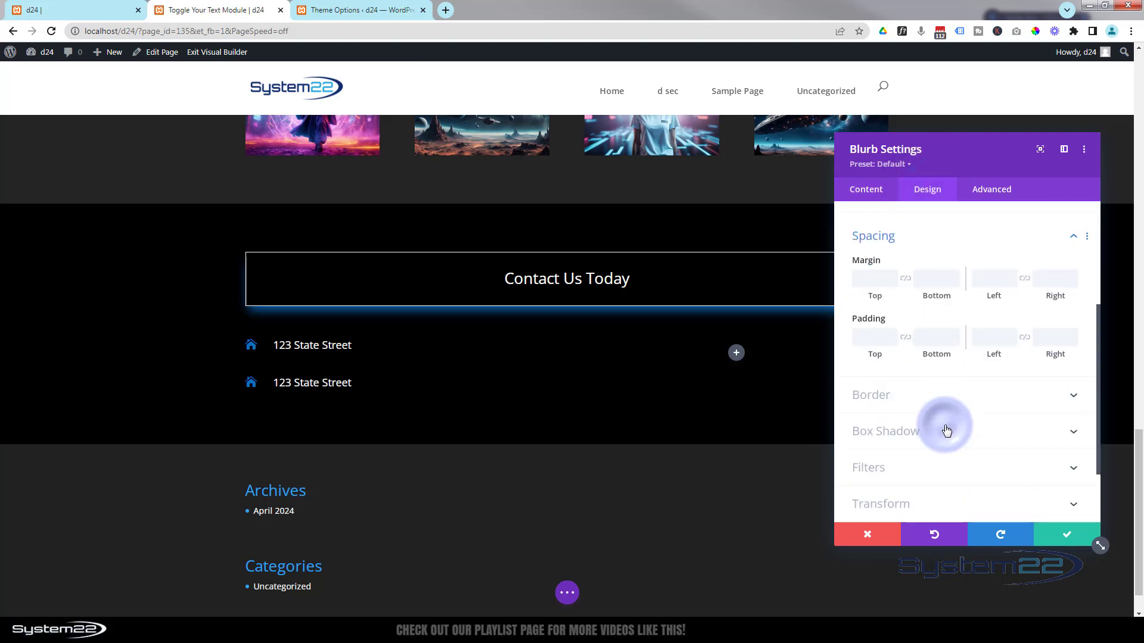
left_click(861, 261)
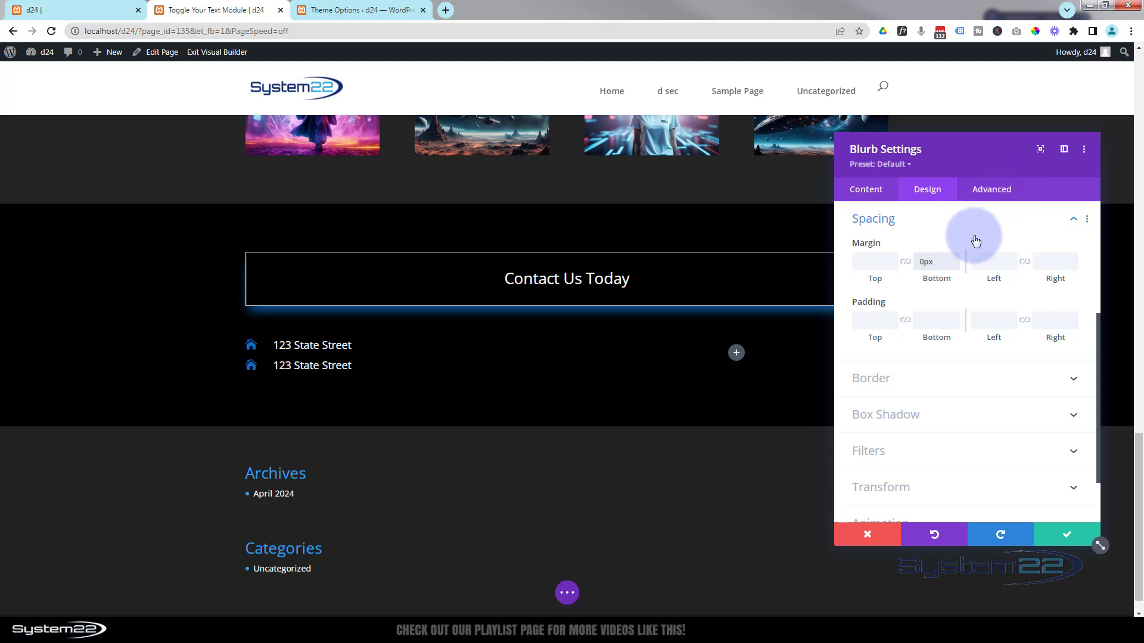
left_click(918, 264)
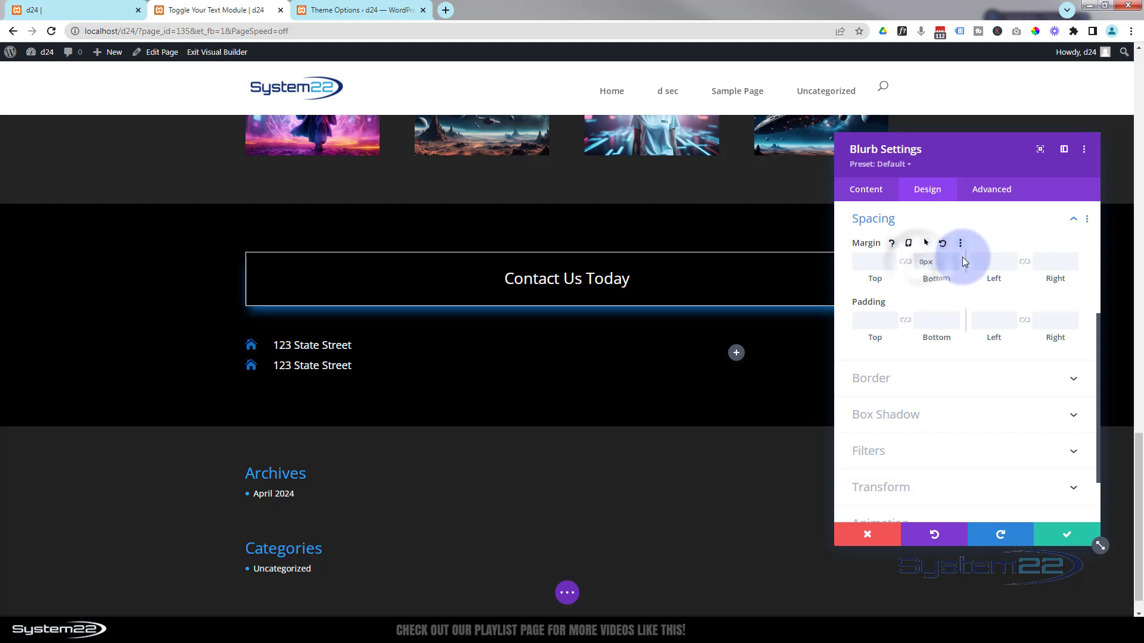
type("1")
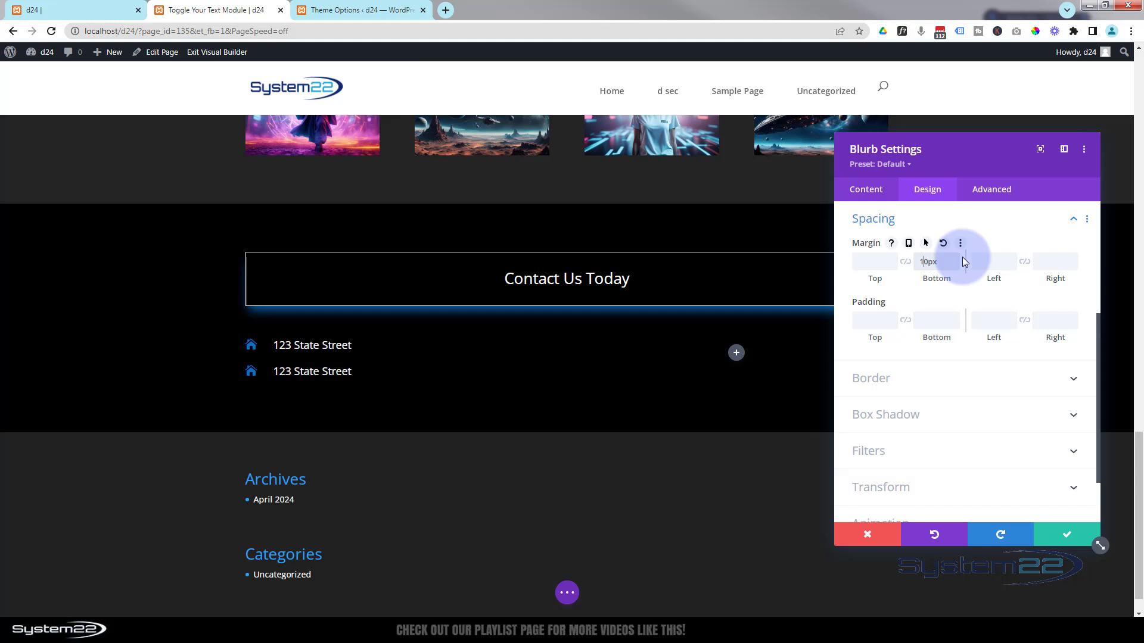
left_click(1066, 536)
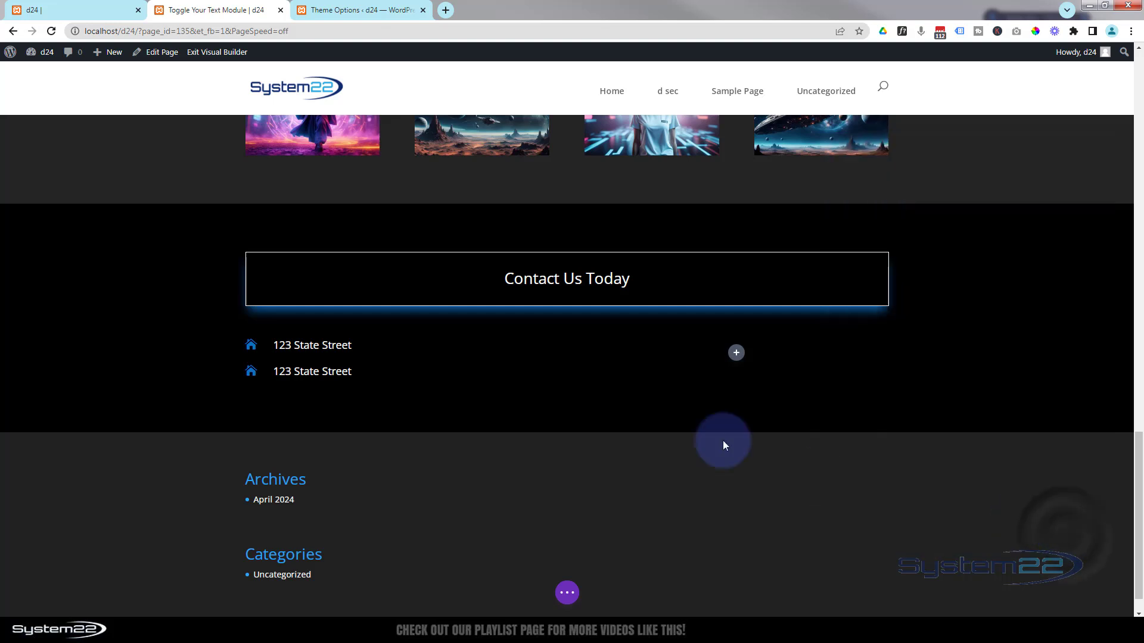
- Delete the second blurb, then duplicate the remaining one until seven identical blurbs are stacked
mouse_move(354, 372)
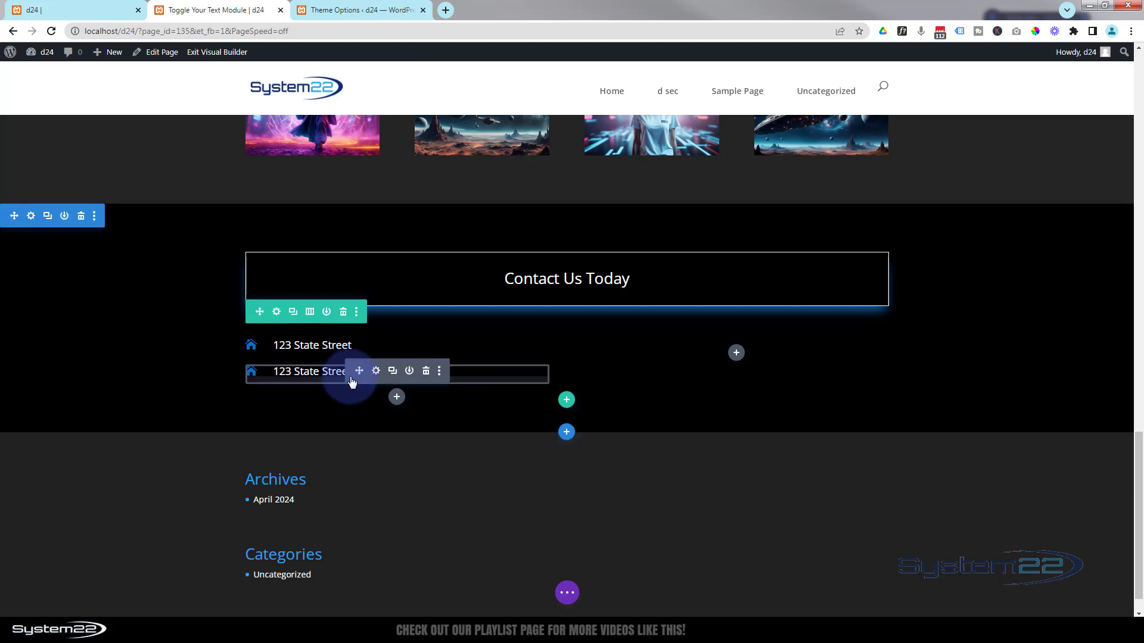
left_click(419, 370)
mouse_move(296, 345)
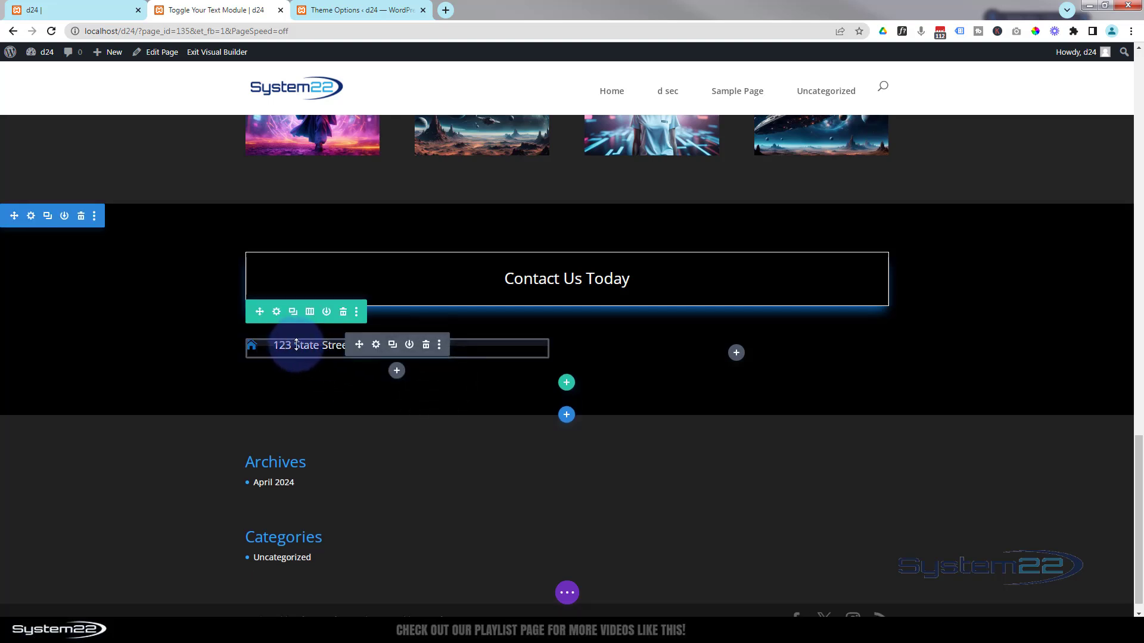
left_click(393, 347)
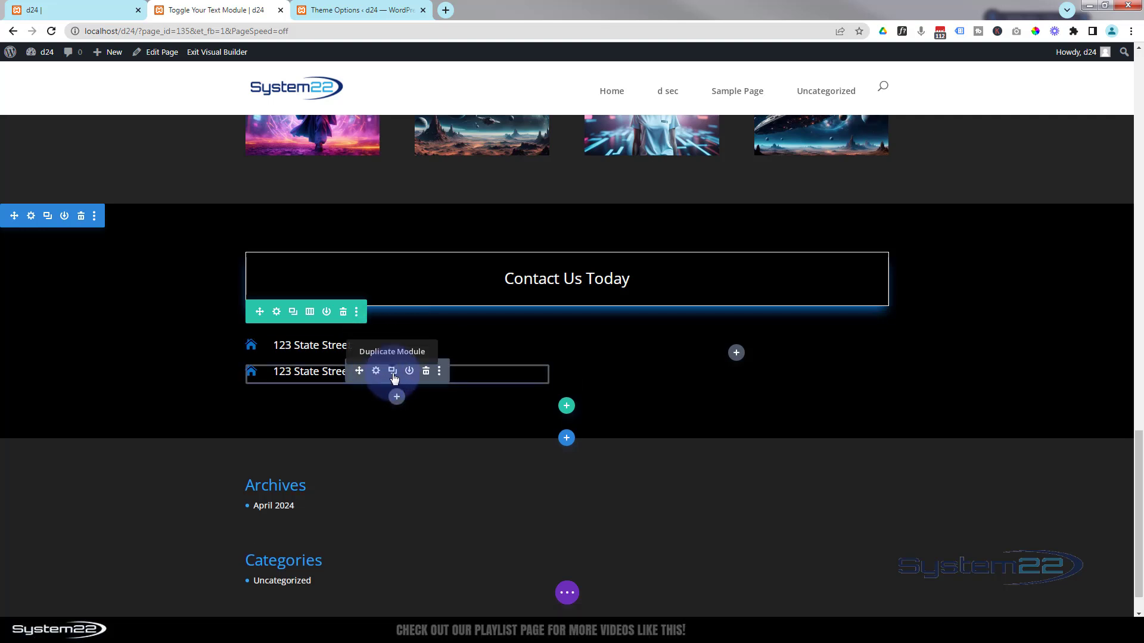
left_click(392, 371)
left_click(393, 372)
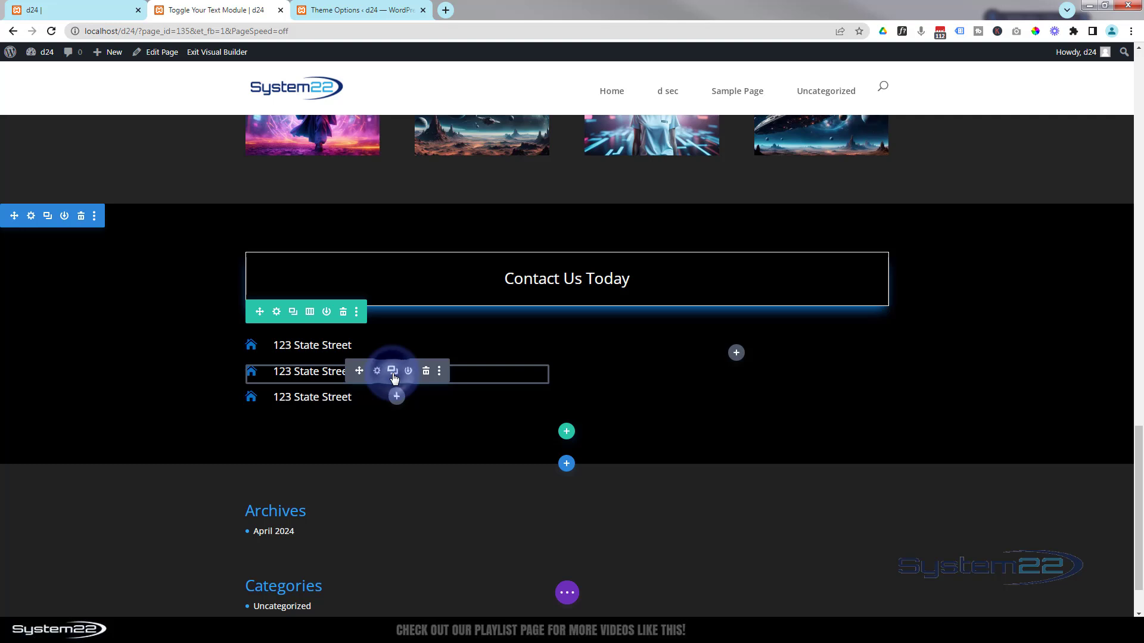
left_click(393, 371)
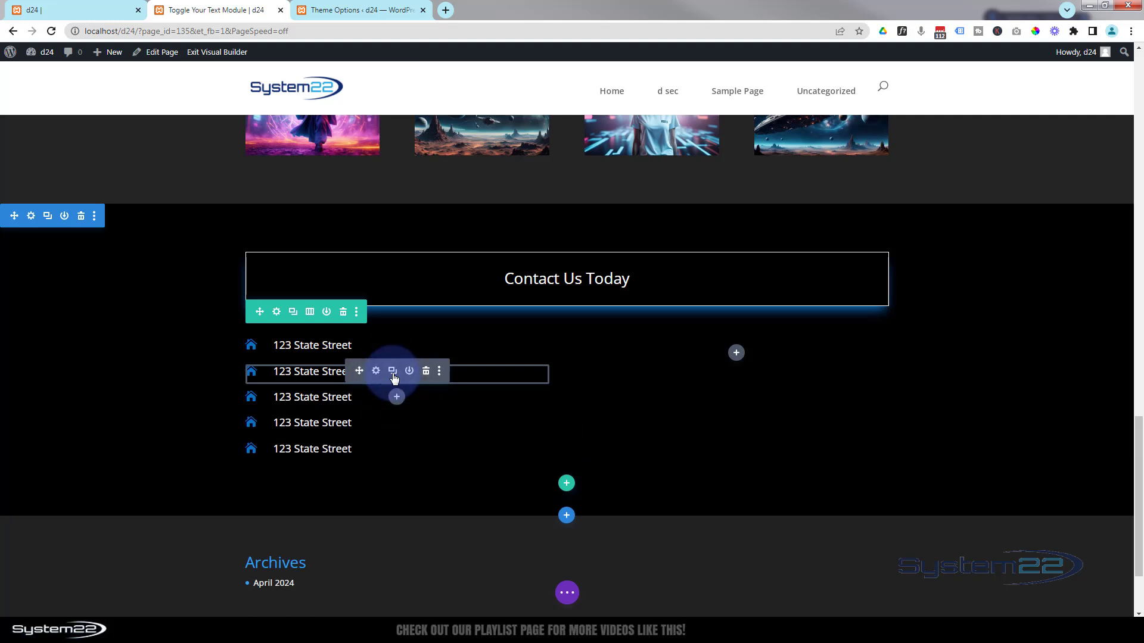
left_click(393, 372)
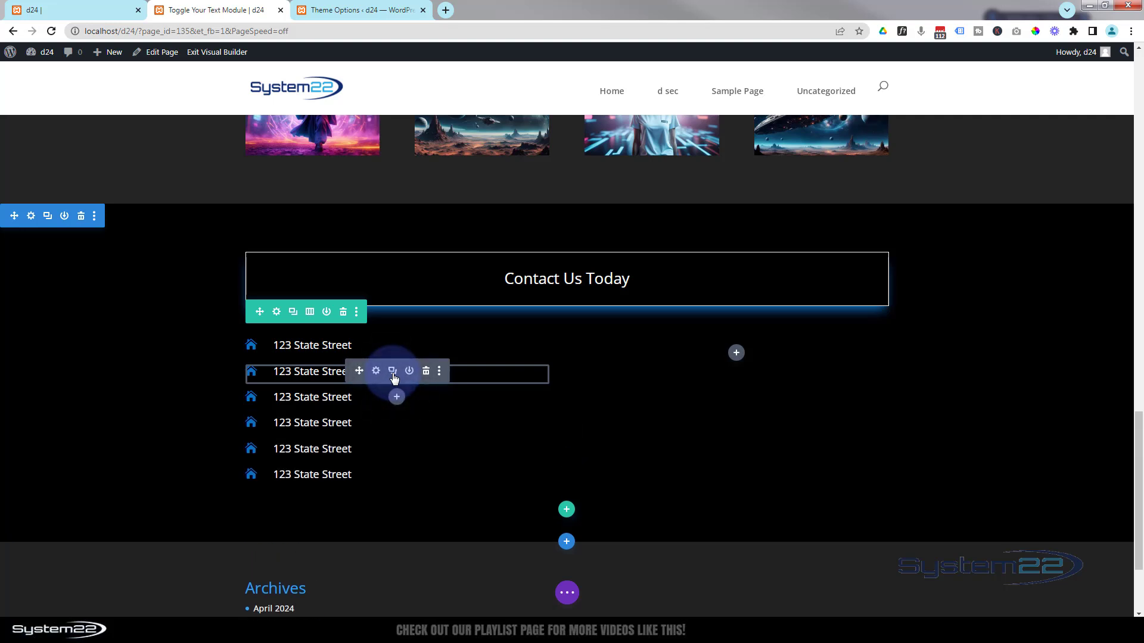
left_click(392, 372)
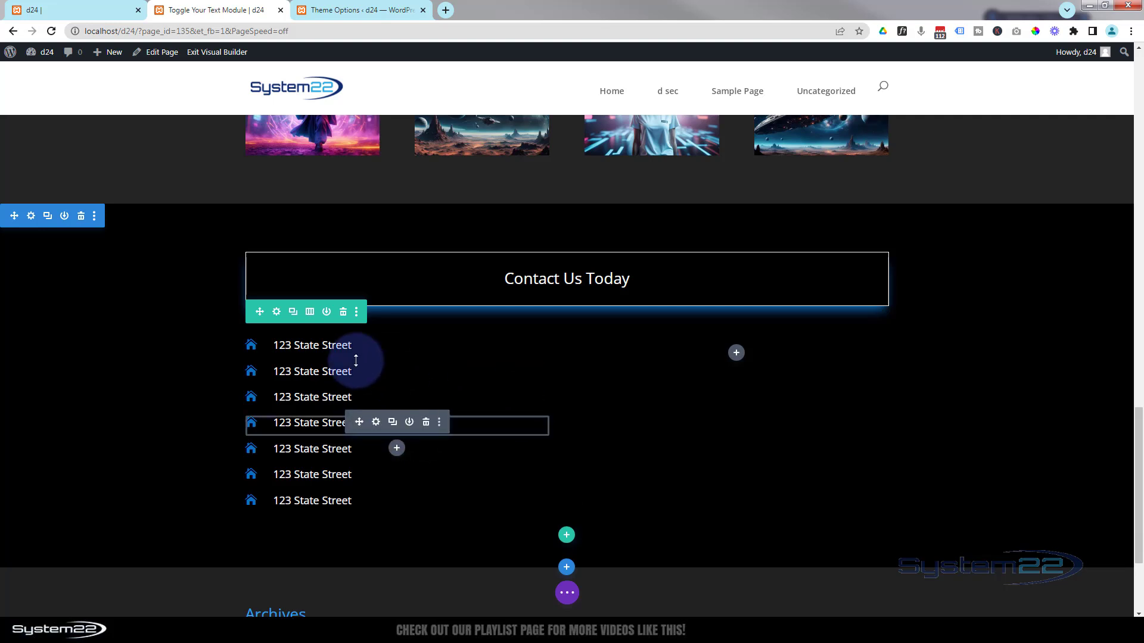
mouse_move(280, 370)
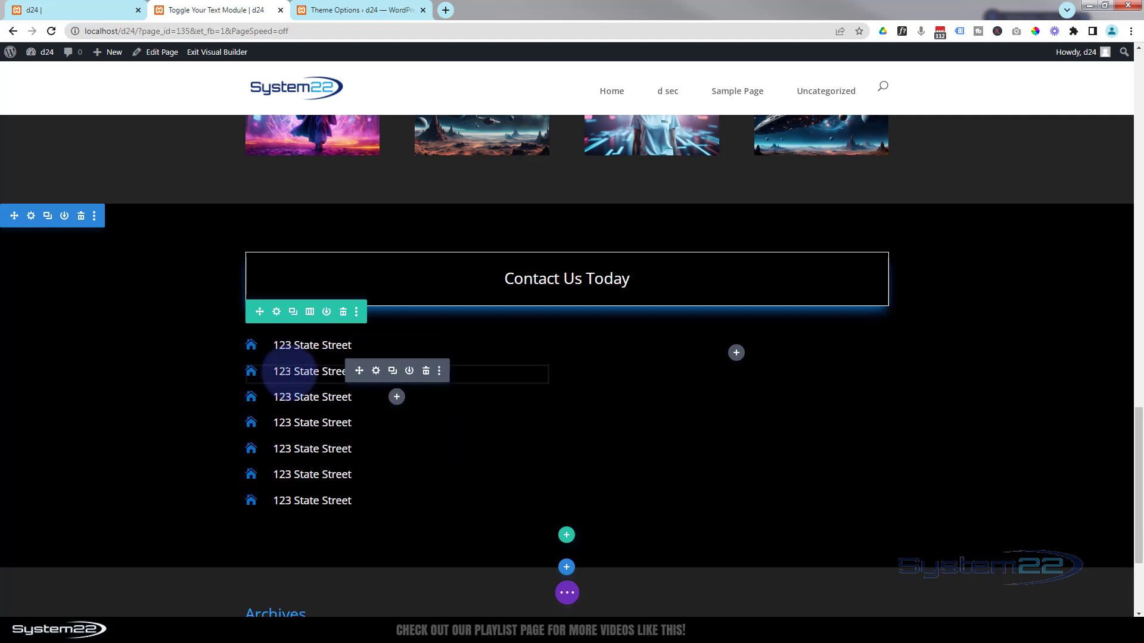
- Replace the second blurb's title with its city, state and ZIP line
left_click(377, 372)
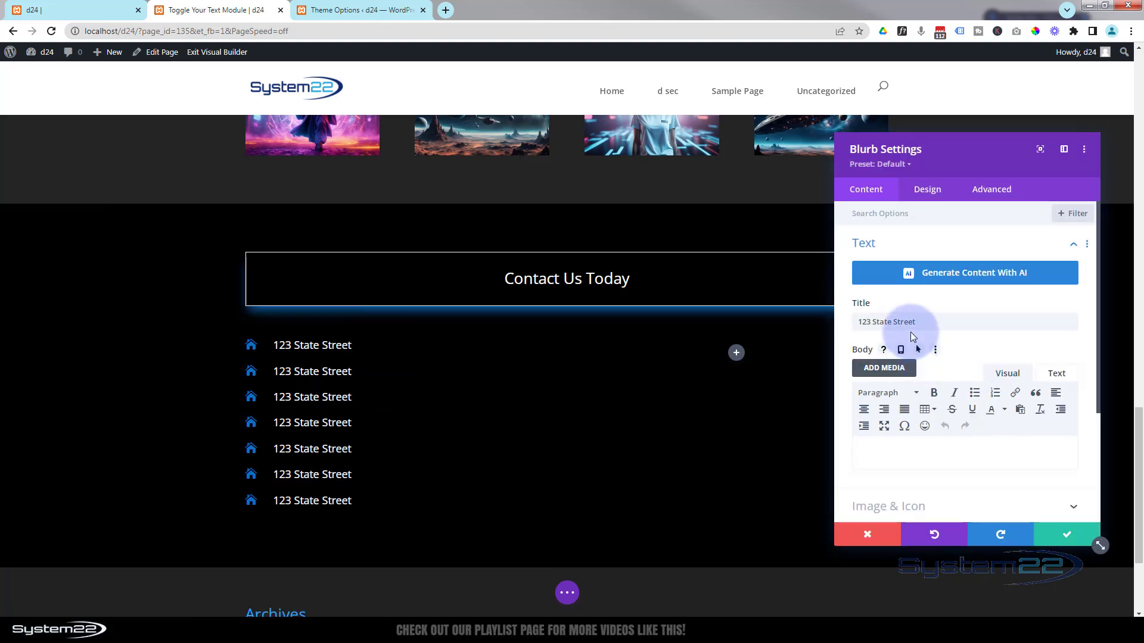
left_click_drag(920, 323, 848, 327)
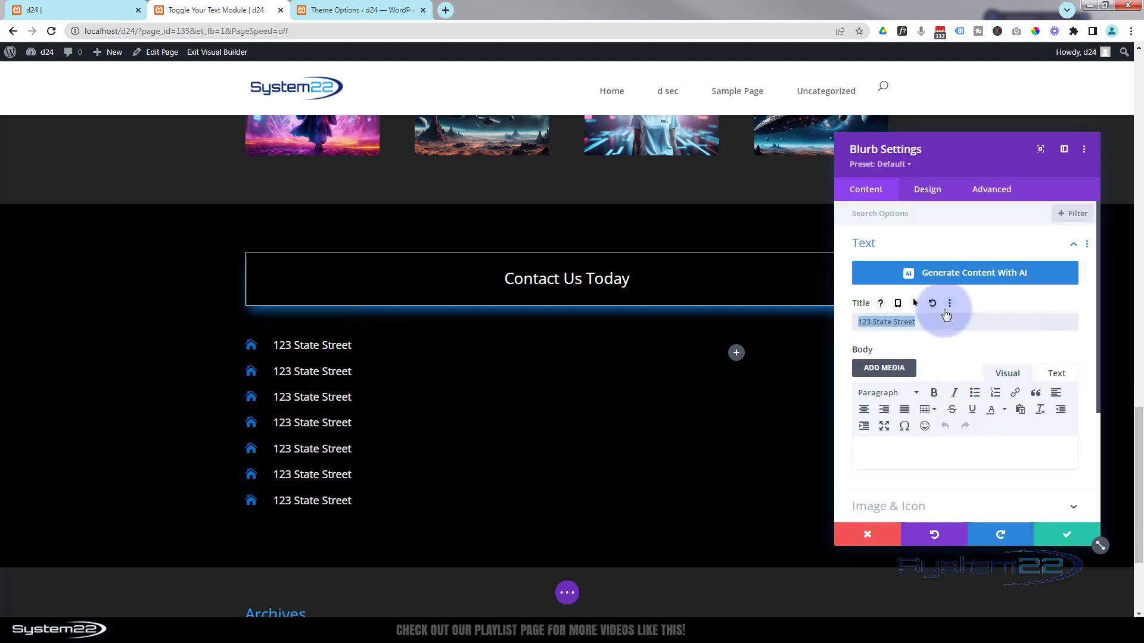
type("New York")
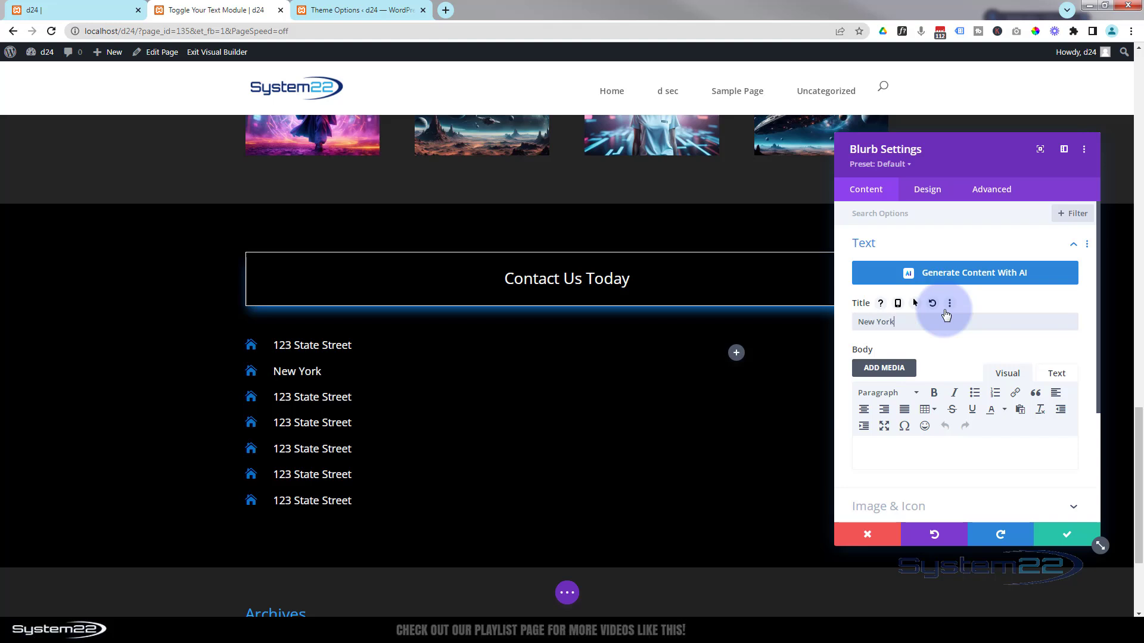
type(", NY 100001")
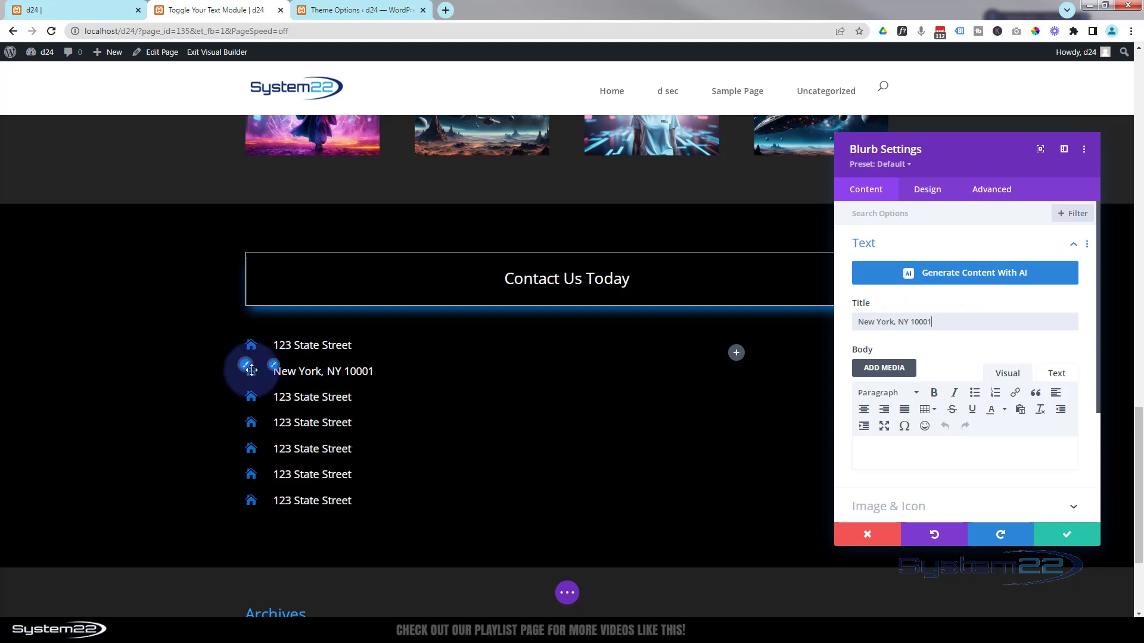
- Give the city blurb a map-pin icon from a 'map' search and save it
scroll(891, 241, "down", 2)
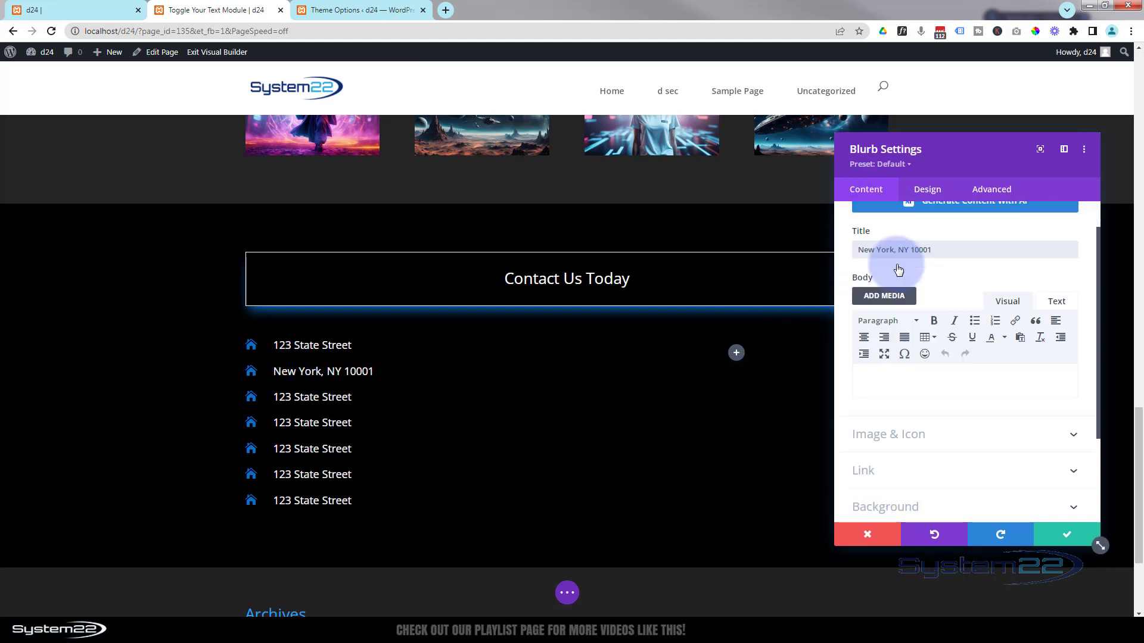
left_click(932, 388)
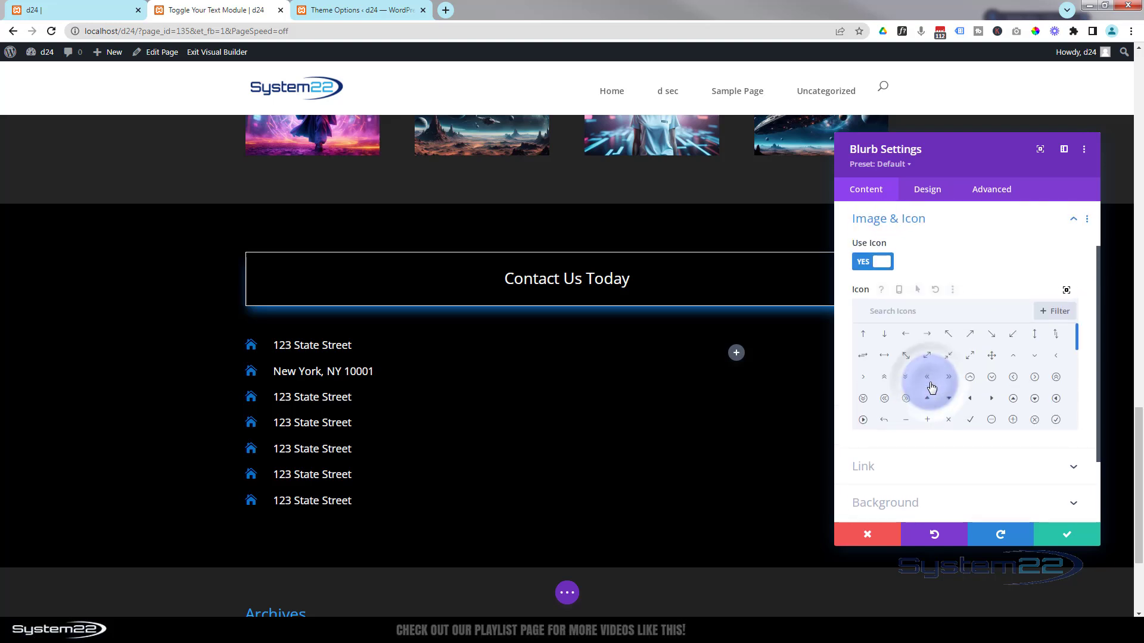
left_click(895, 305)
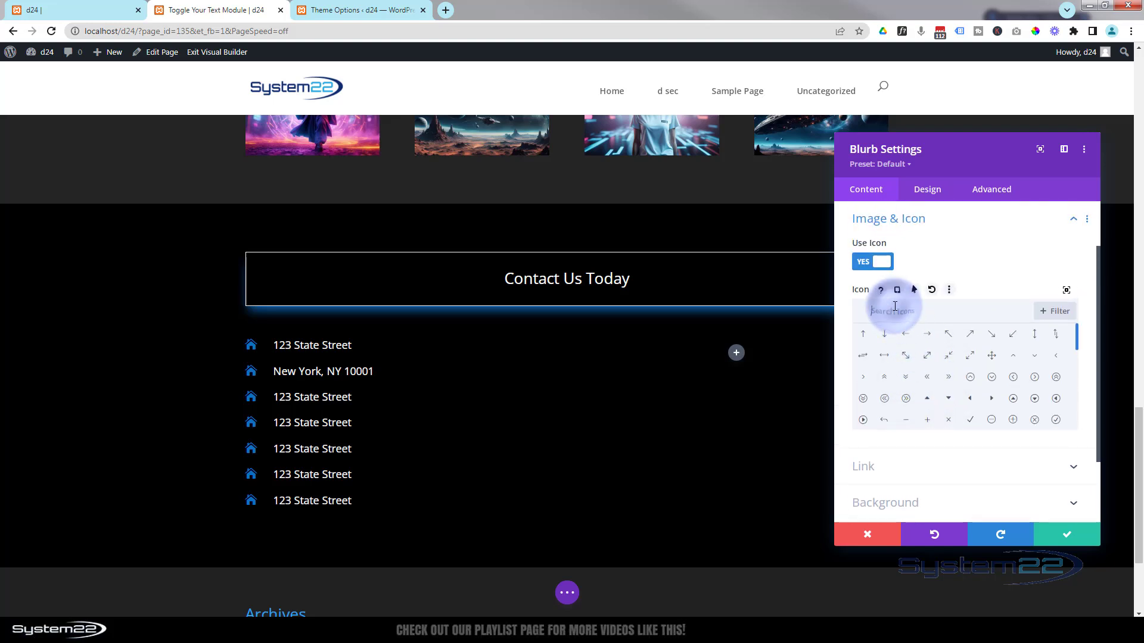
type("map")
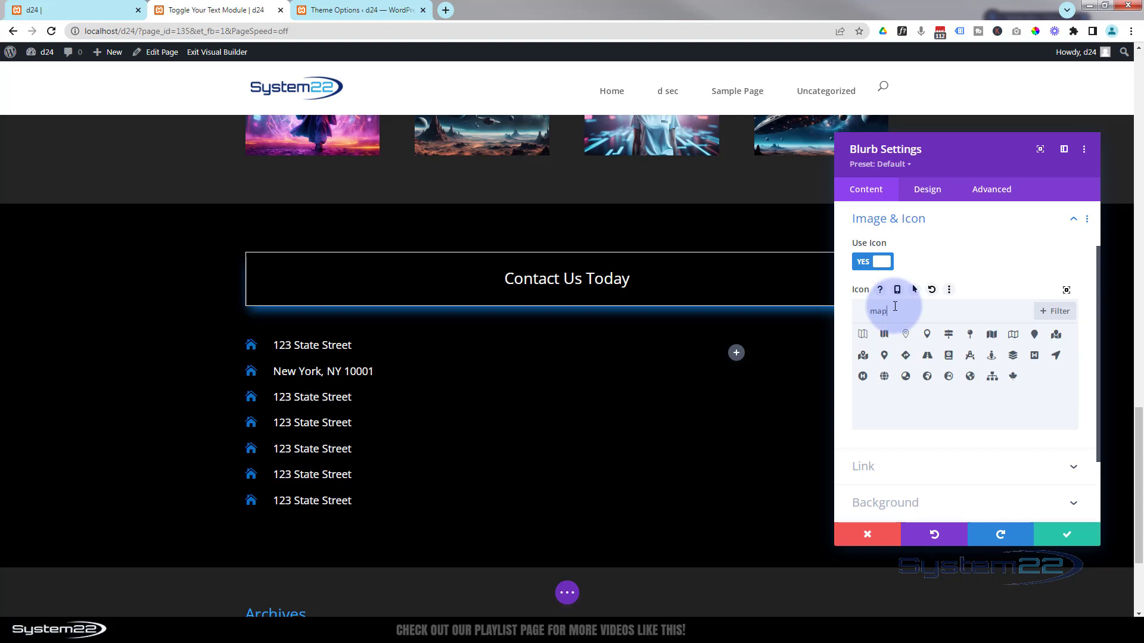
left_click(884, 356)
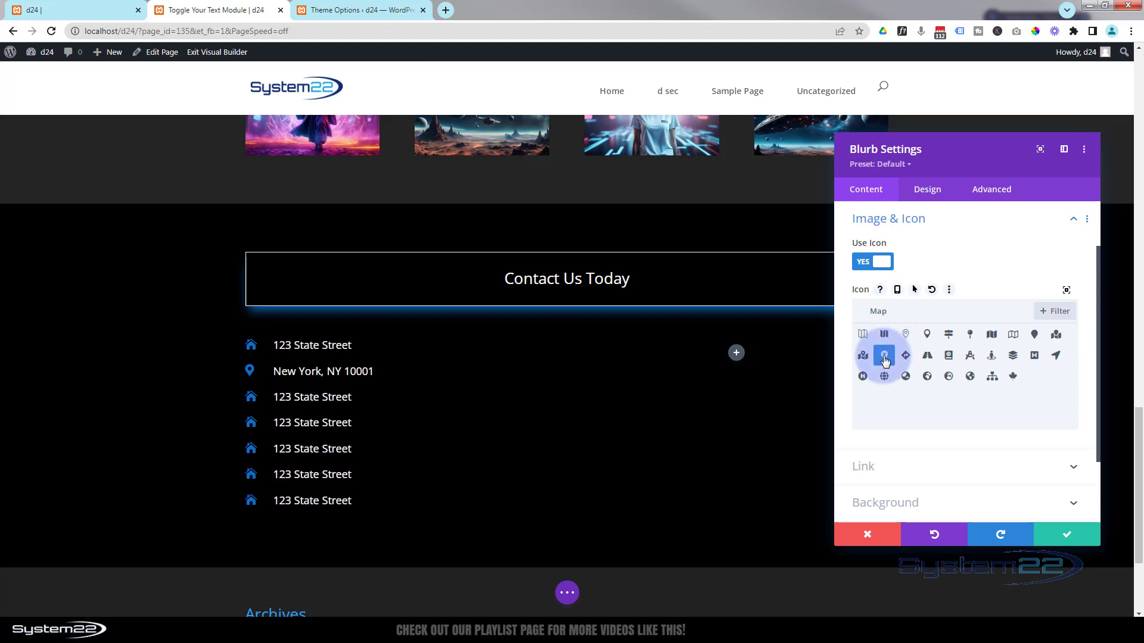
left_click(927, 336)
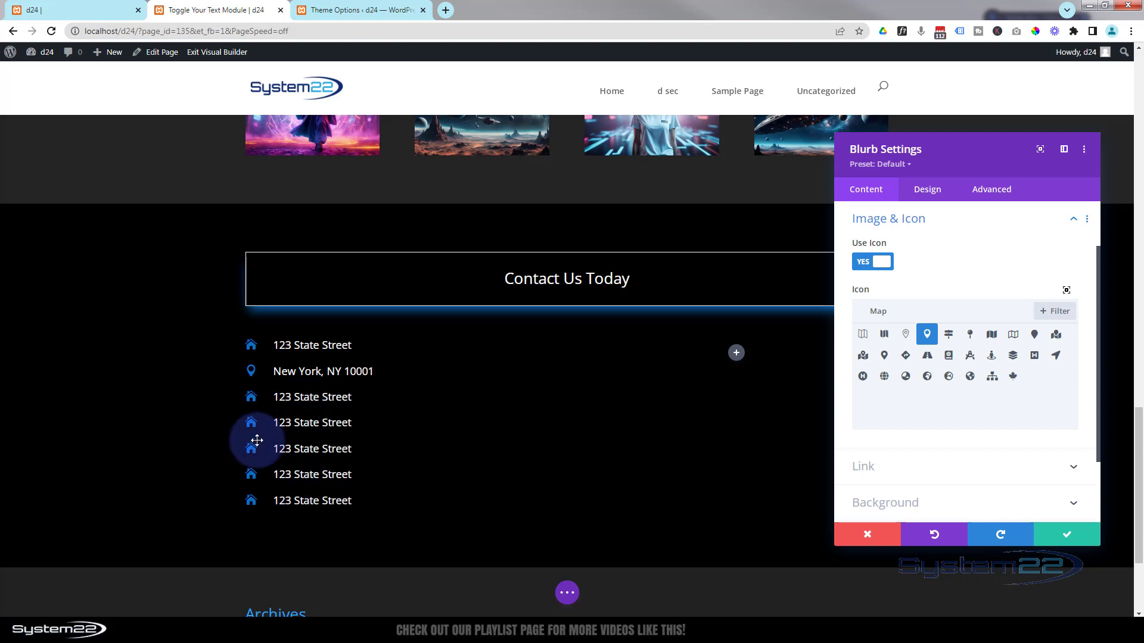
left_click(351, 371)
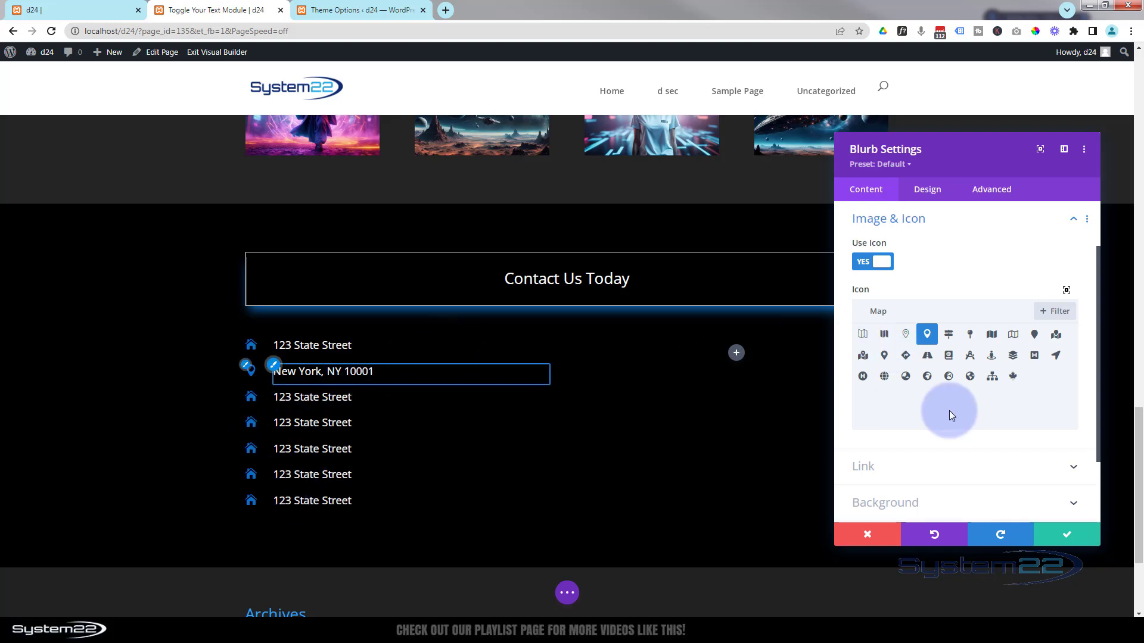
left_click(1066, 538)
scroll(465, 465, "down", 2)
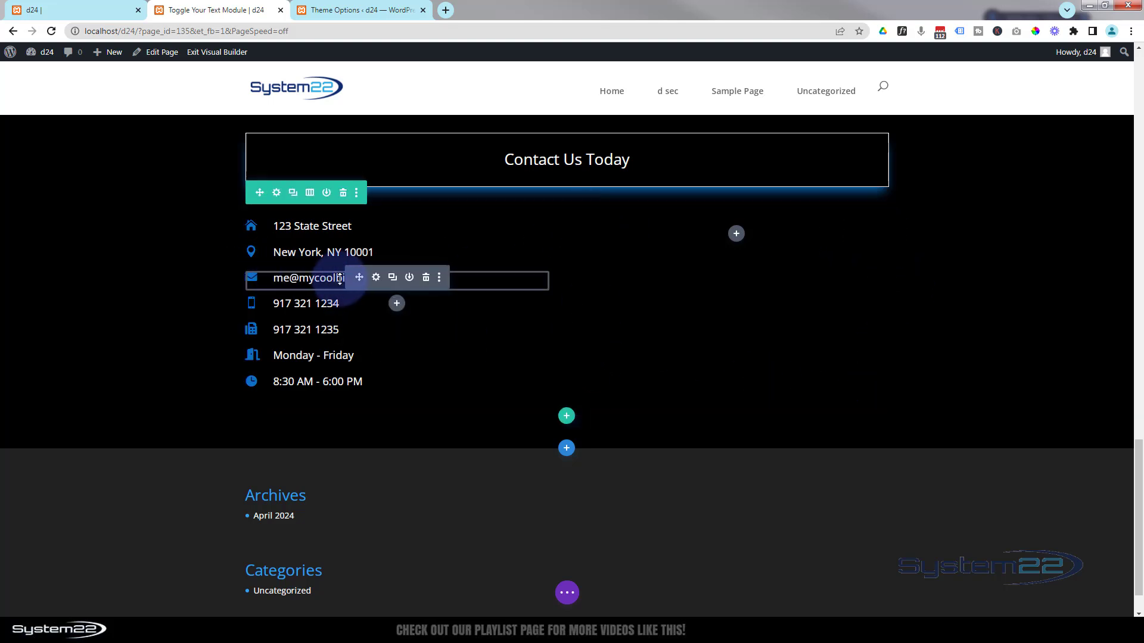
- Open the settings of the e-mail contact blurb
left_click(376, 278)
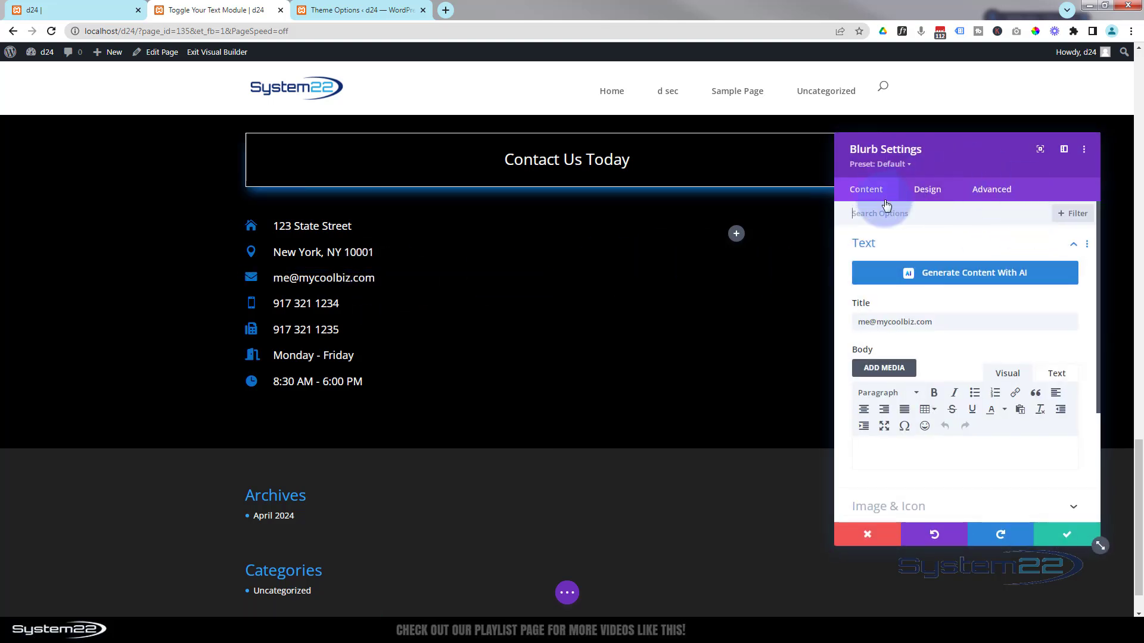
- Link the e-mail blurb to a mailto: URL for the business e-mail, opening in a new tab, and save
scroll(938, 314, "down", 5)
left_click(912, 379)
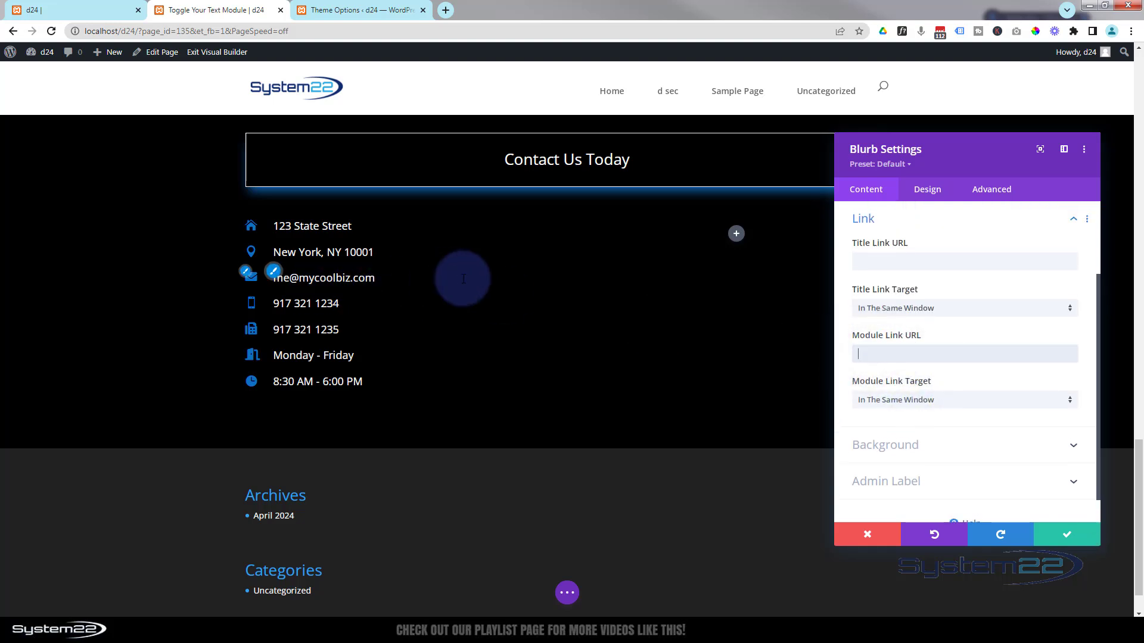
left_click(930, 357)
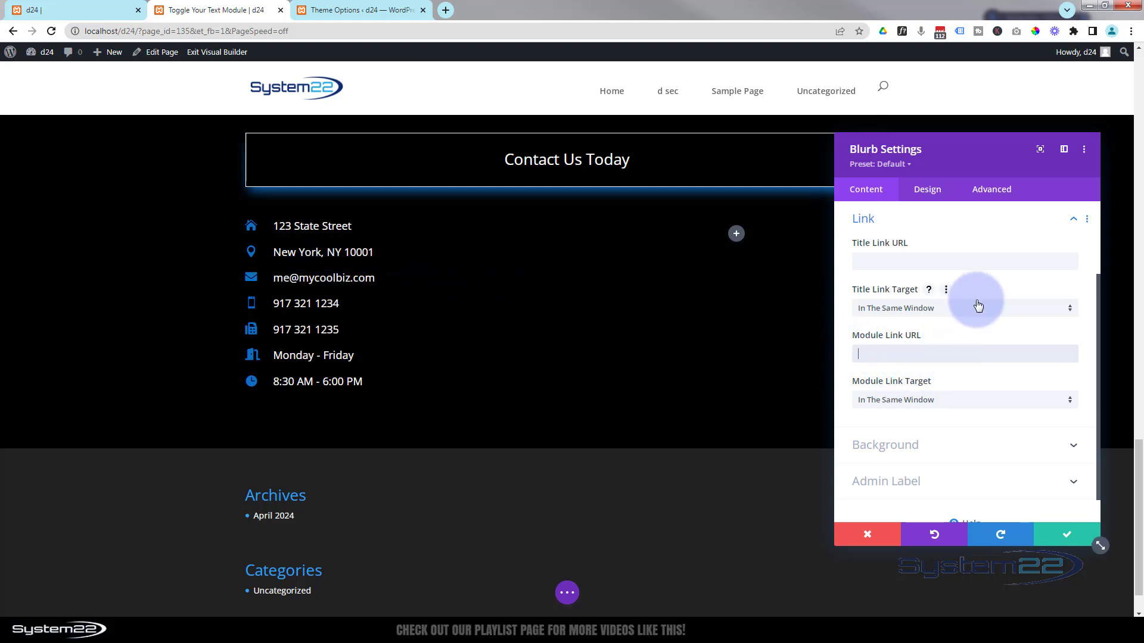
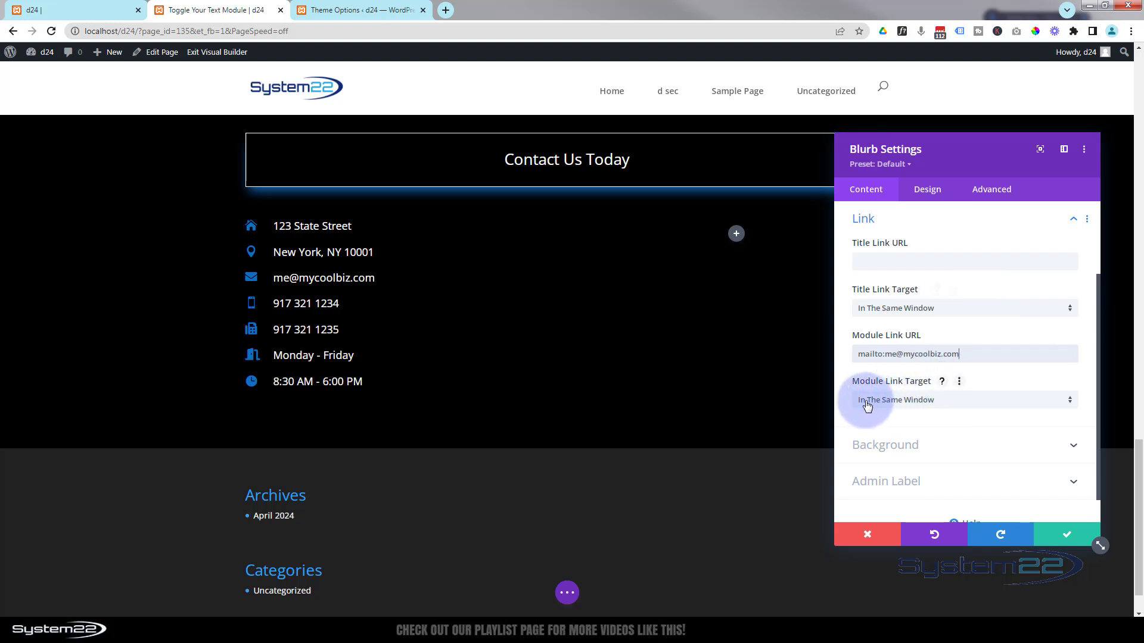
left_click(909, 401)
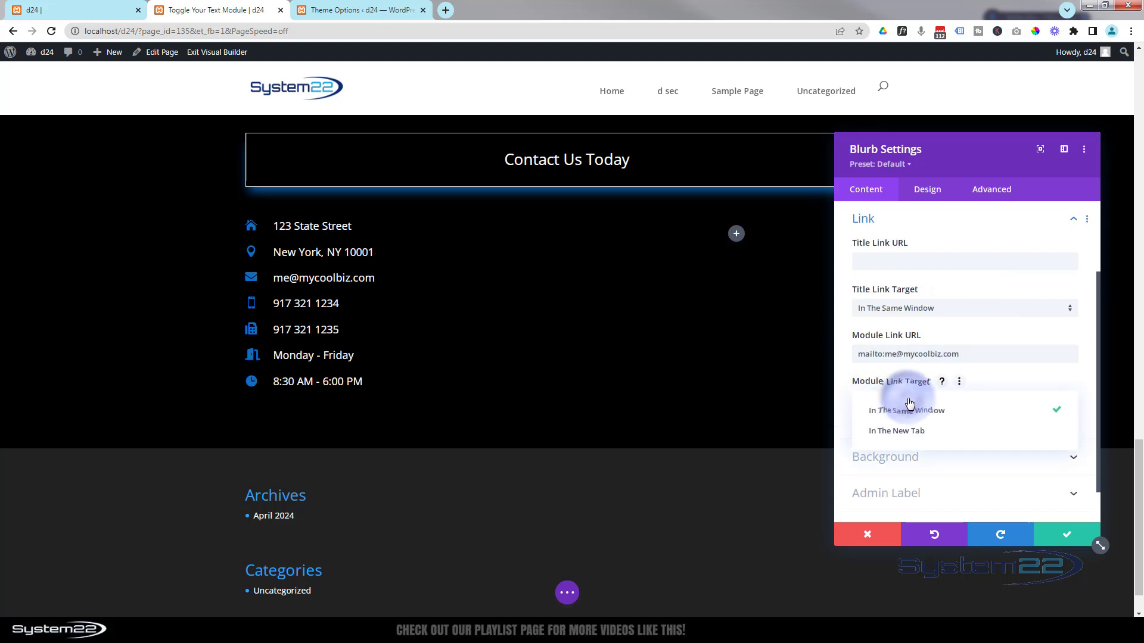
left_click(909, 441)
left_click(1064, 537)
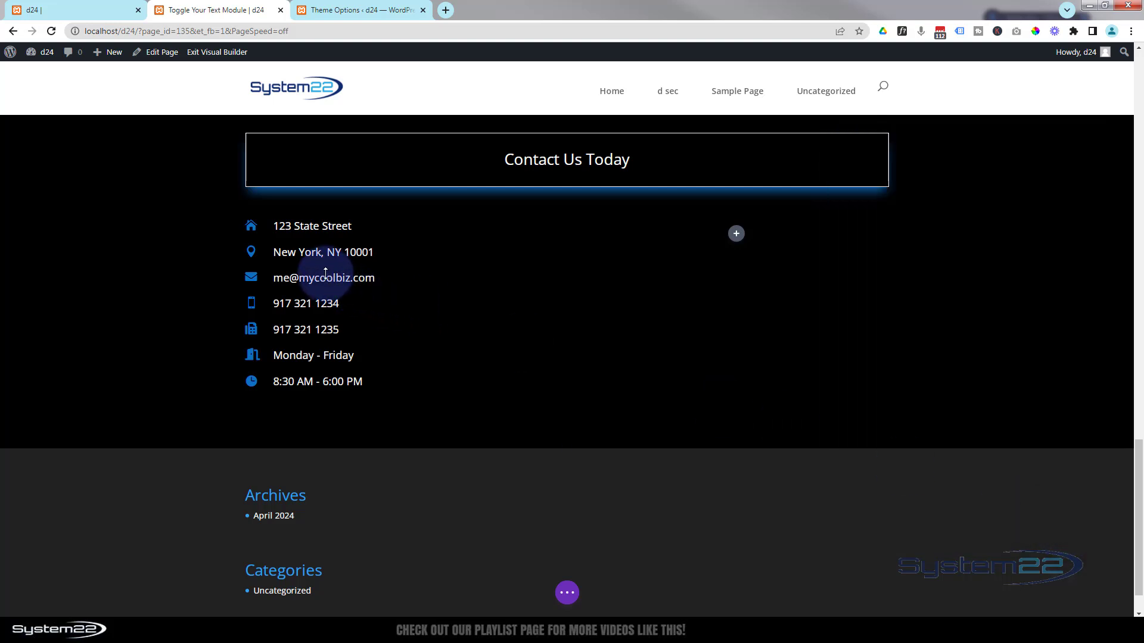
mouse_move(324, 276)
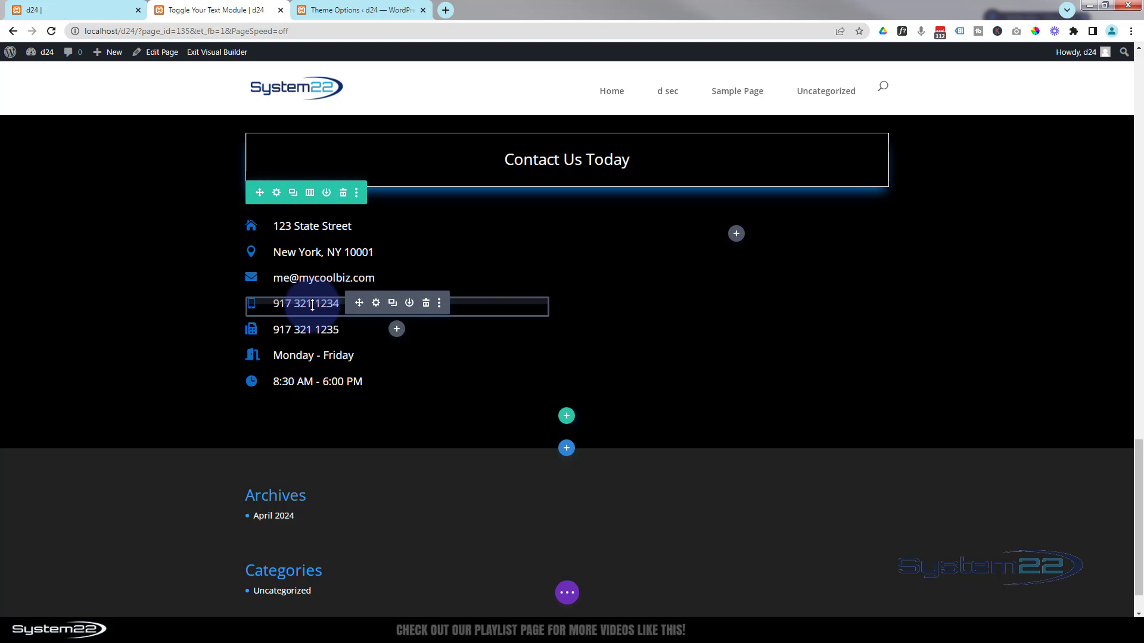
- Set the first phone blurb's Module Link URL to a tel: link with its number and save
left_click(376, 304)
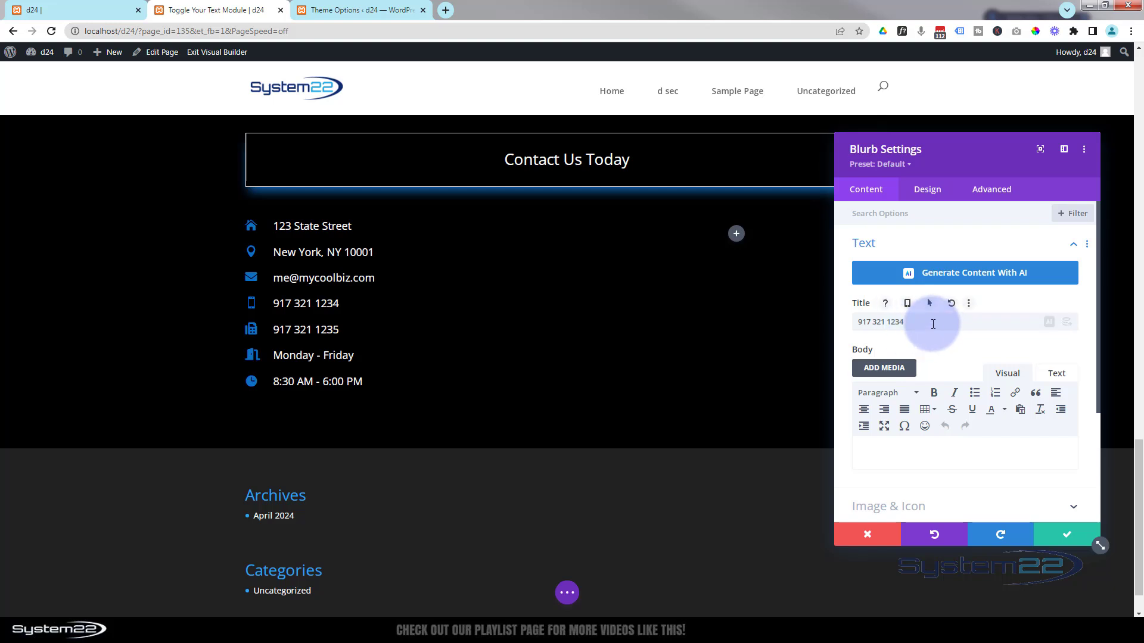
scroll(906, 316, "down", 3)
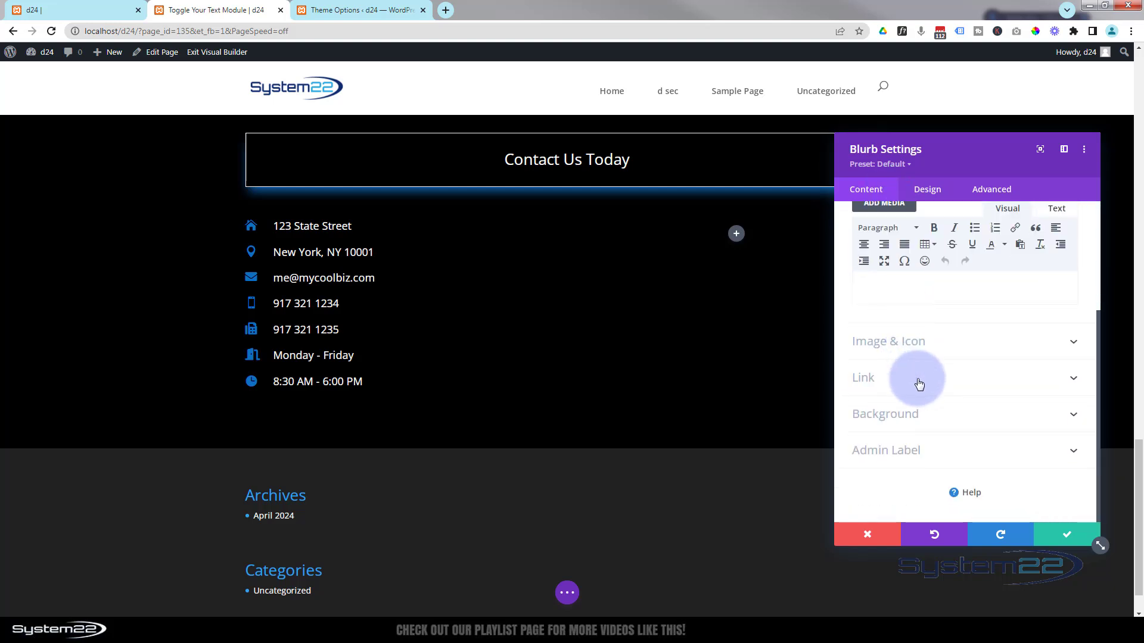
left_click(917, 378)
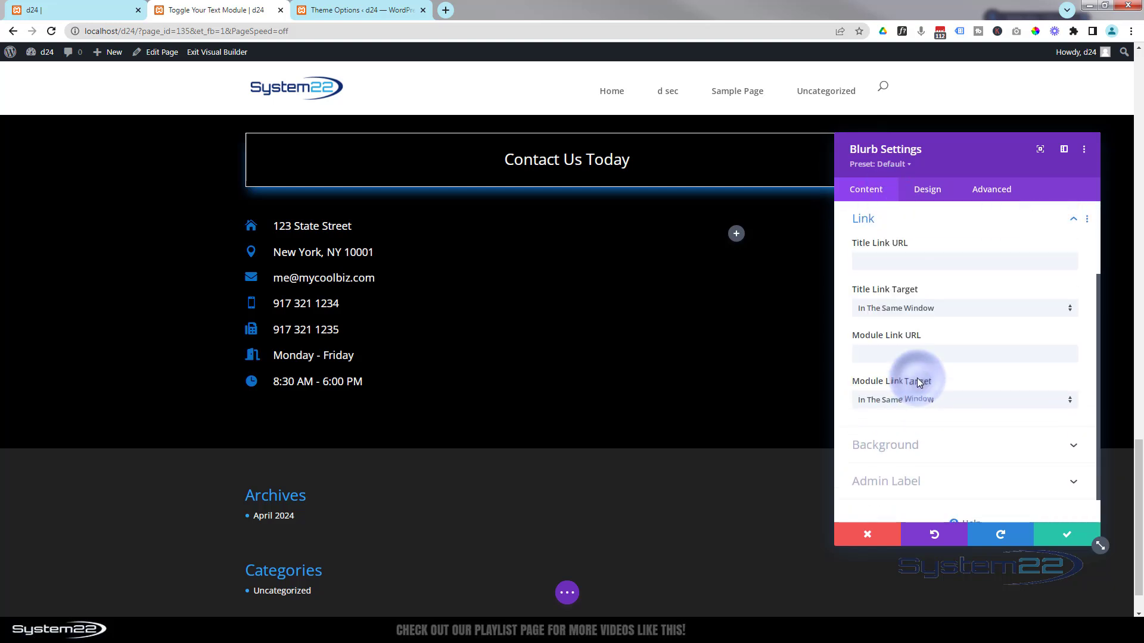
left_click(880, 354)
type("t")
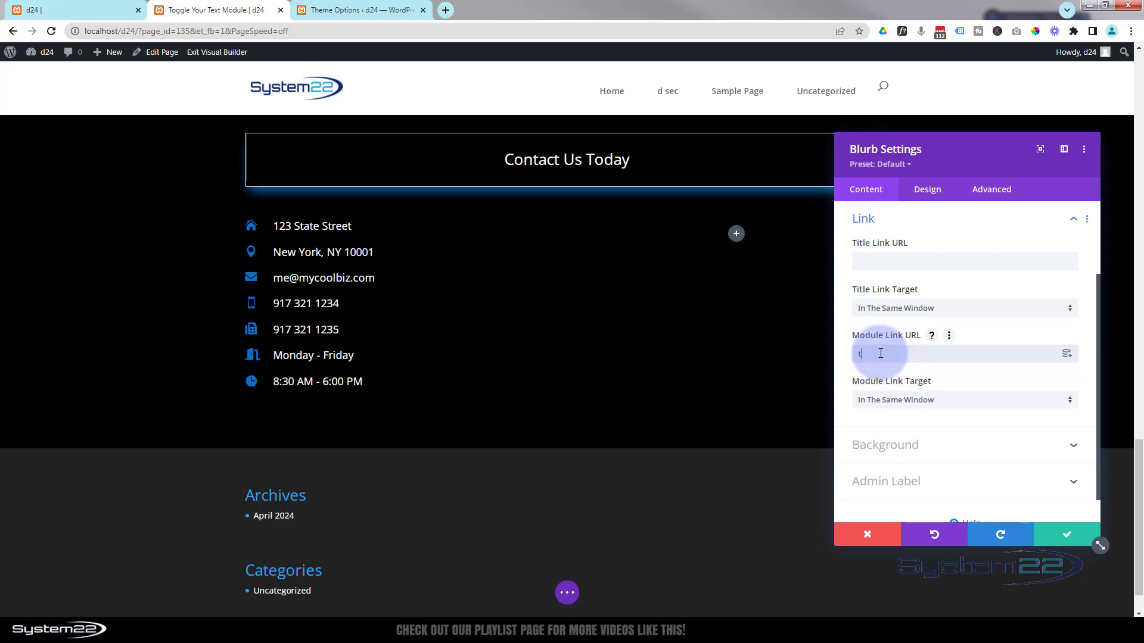
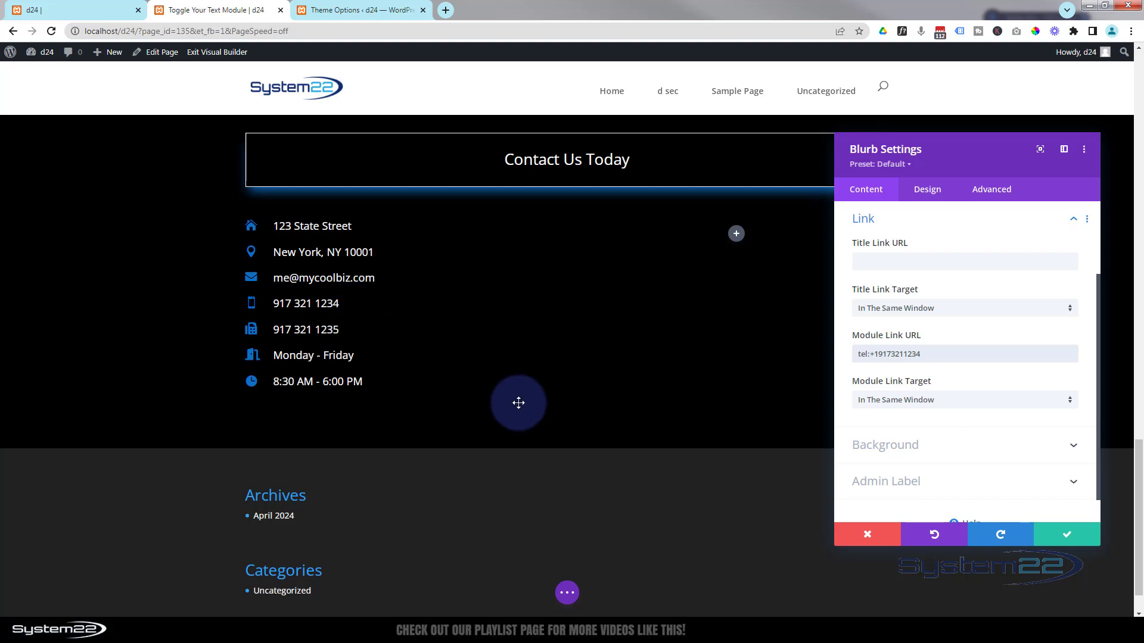
left_click(1072, 540)
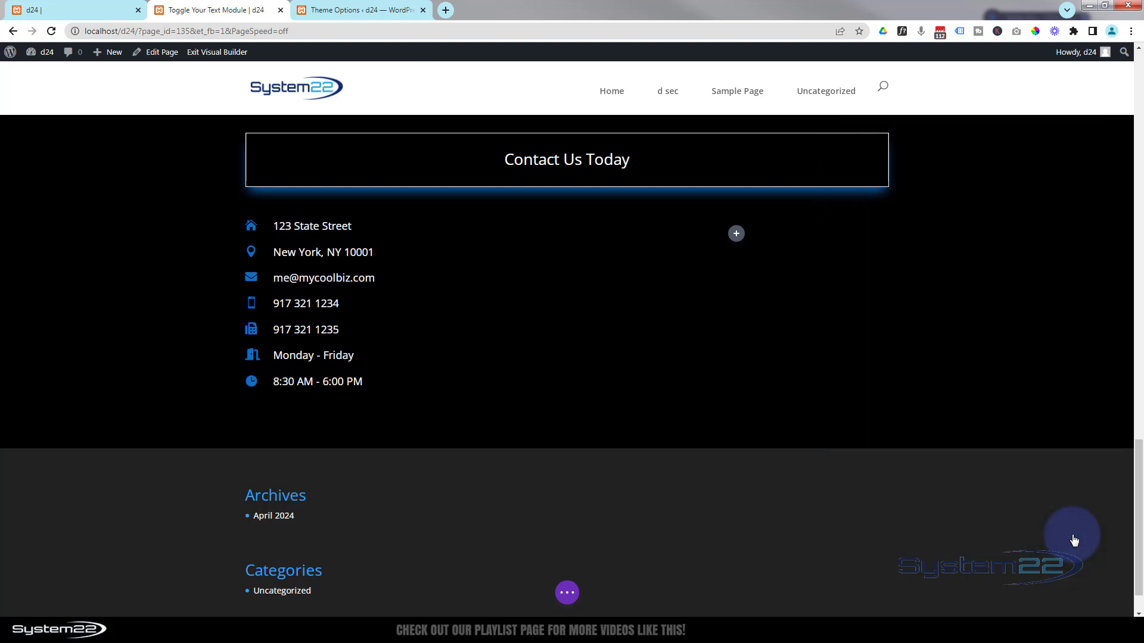
mouse_move(327, 233)
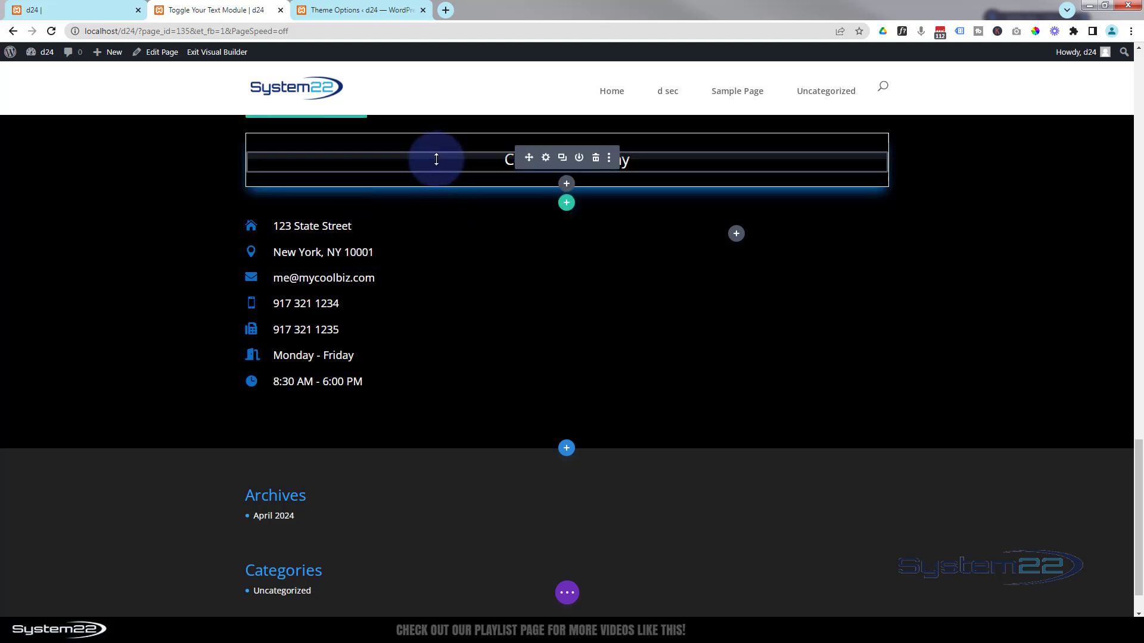
scroll(345, 247, "up", 2)
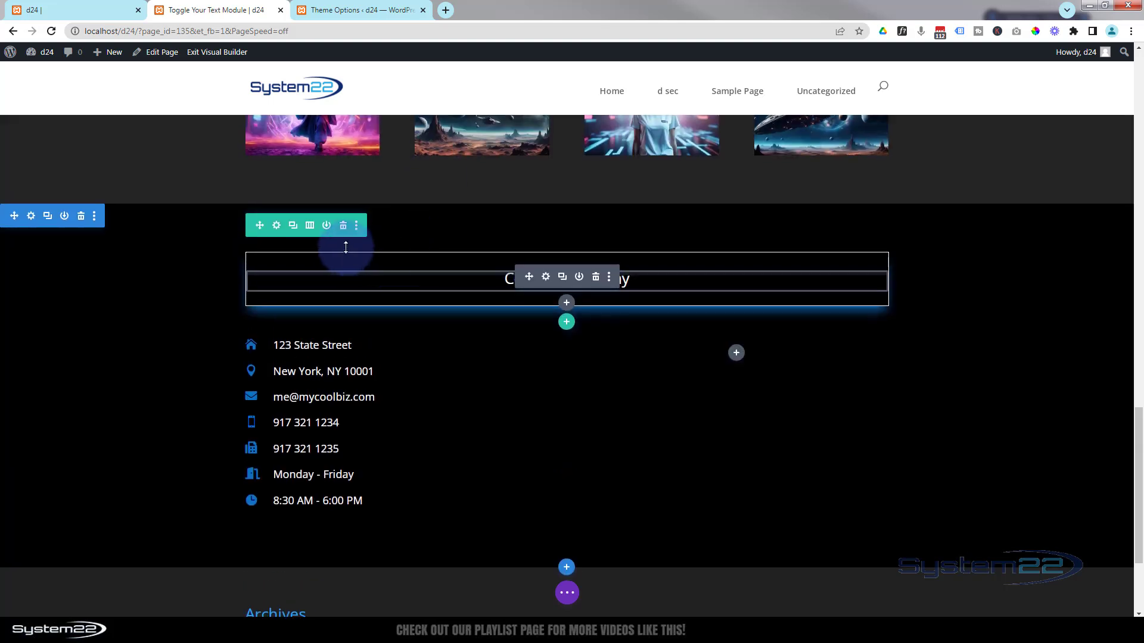
left_click(276, 227)
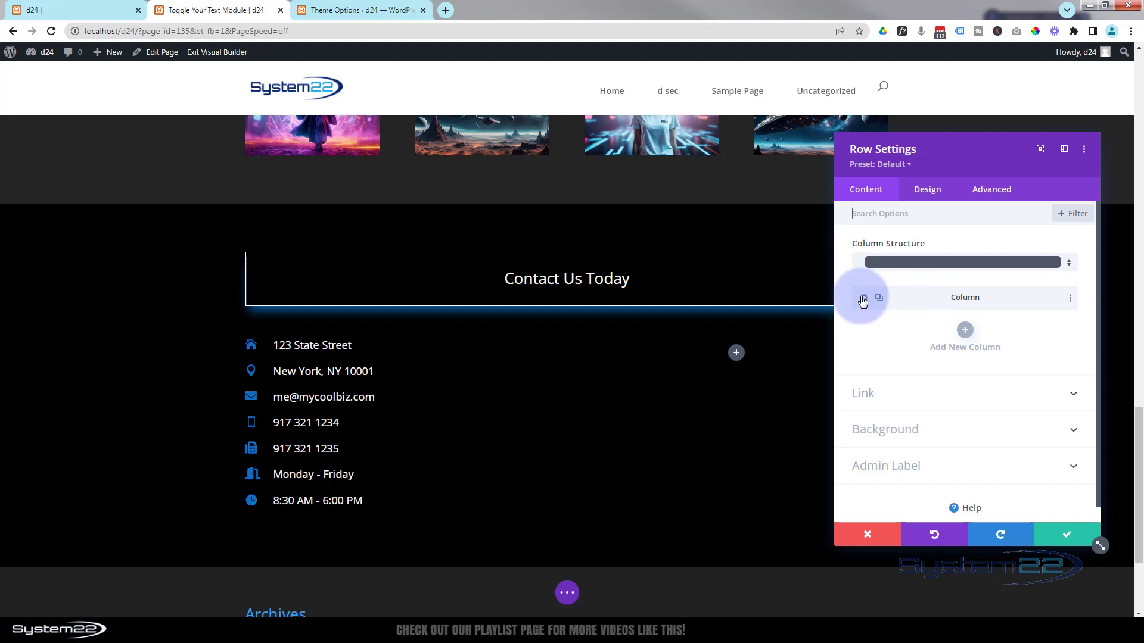
right_click(910, 298)
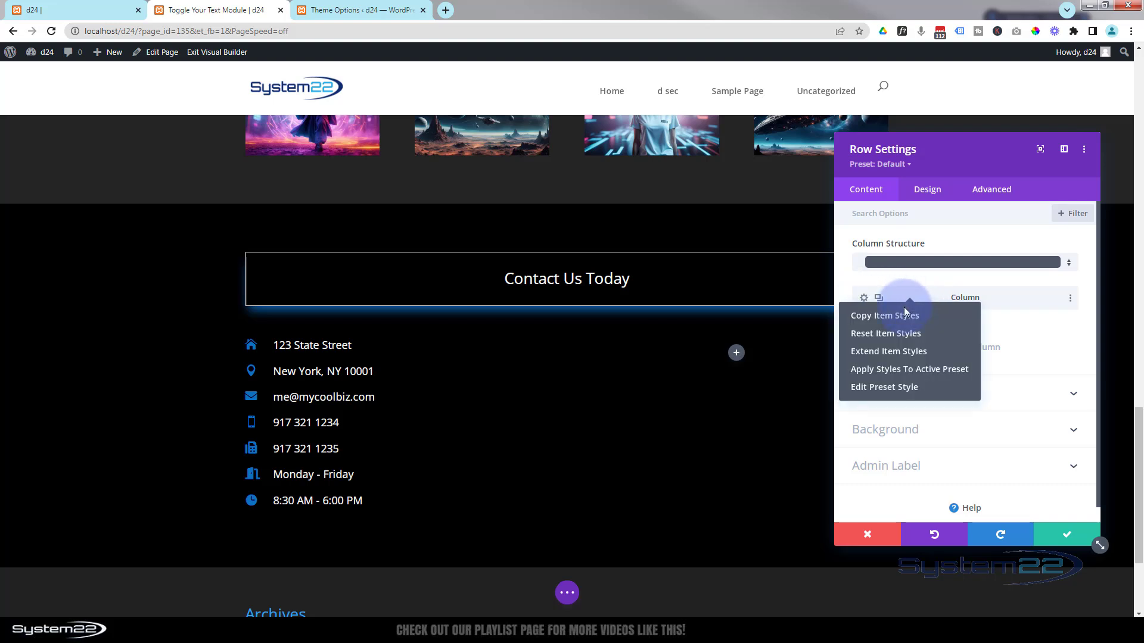
left_click(883, 315)
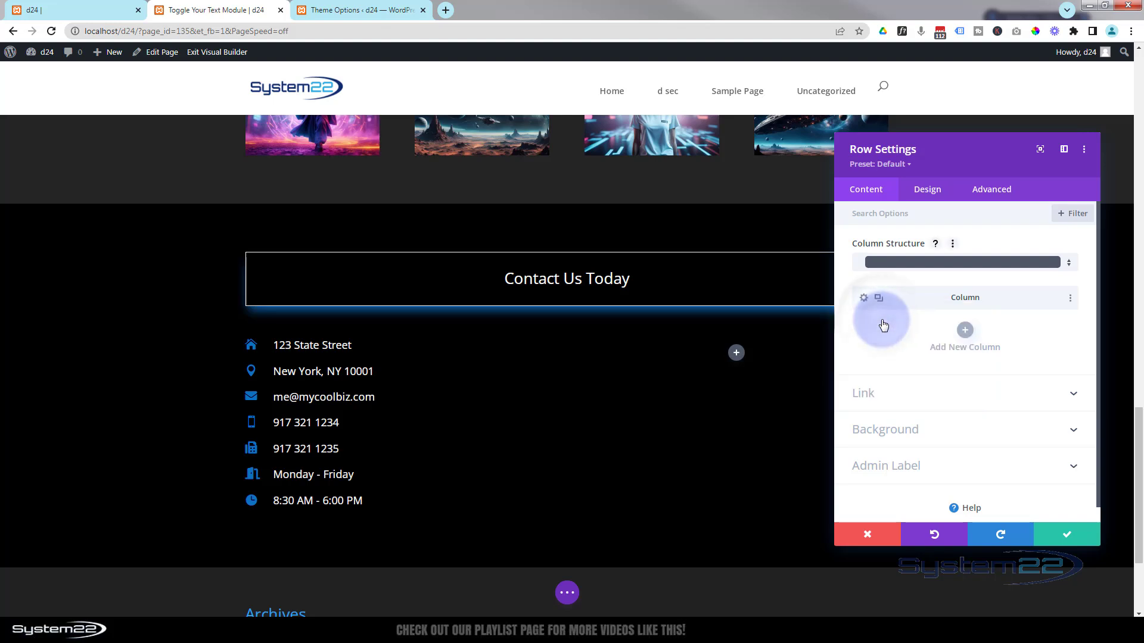
left_click(1056, 534)
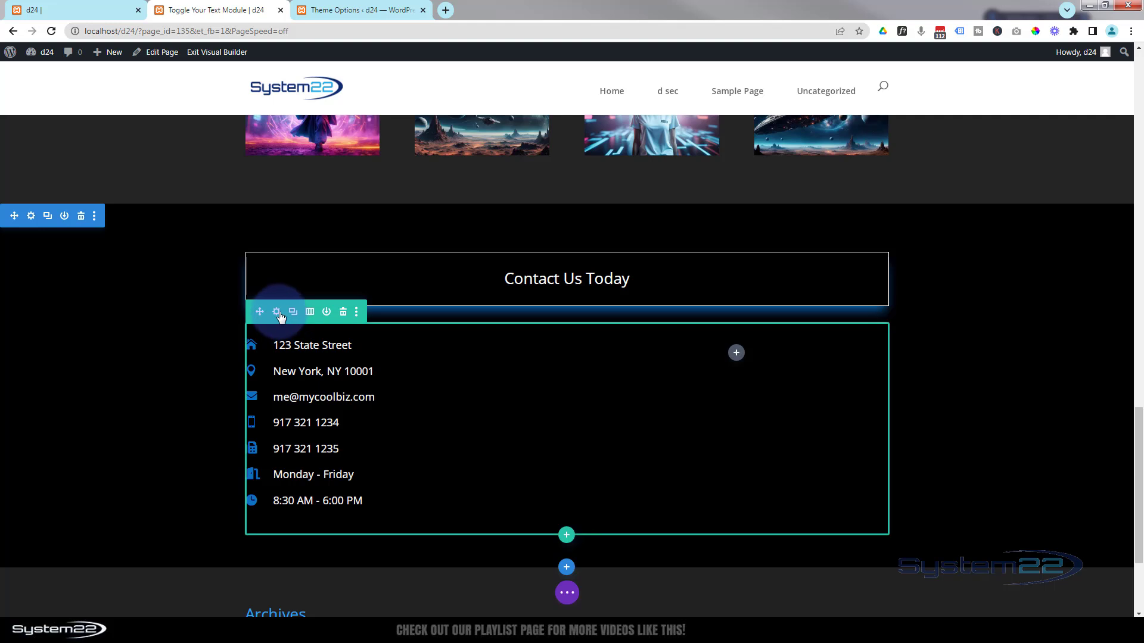
- Paste the copied border and glow styles onto both columns of the contact row and save
left_click(276, 312)
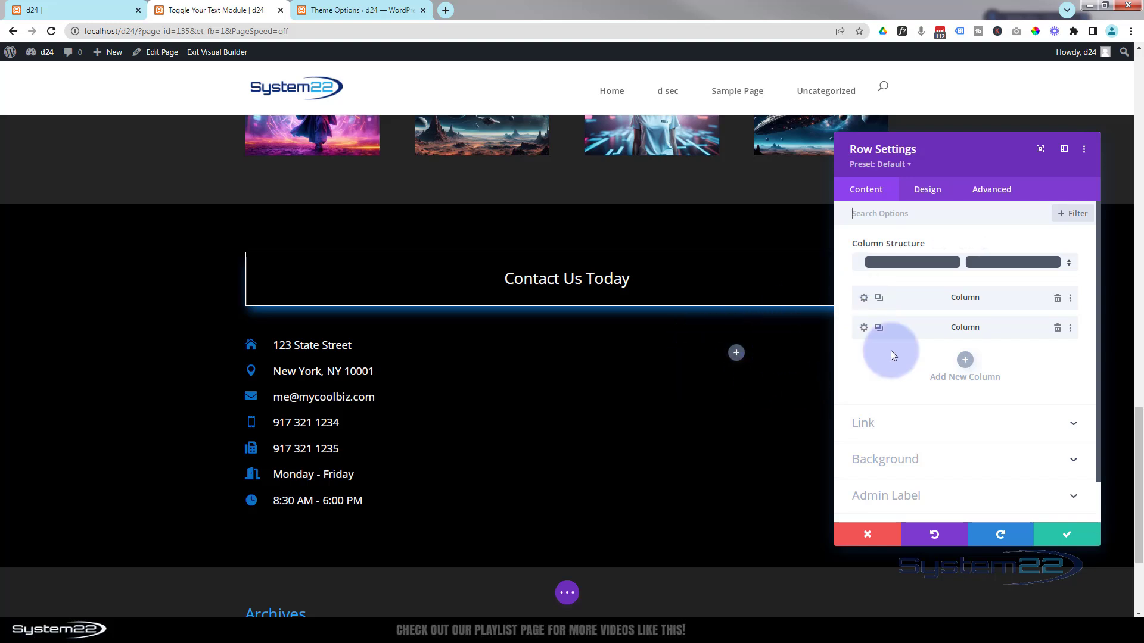
right_click(908, 298)
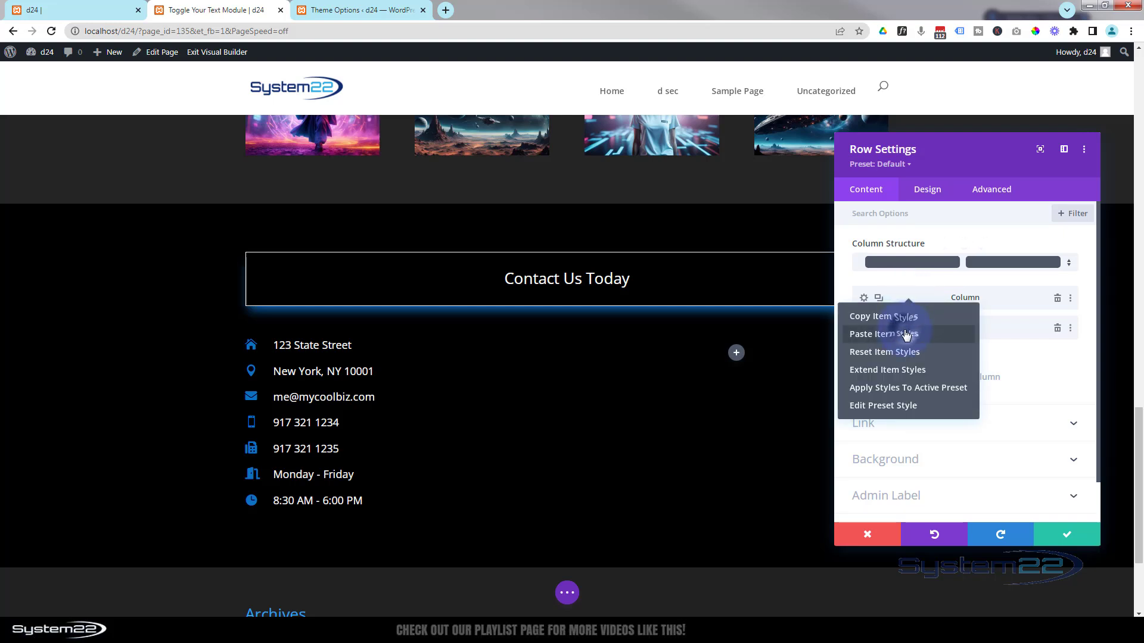
left_click(906, 335)
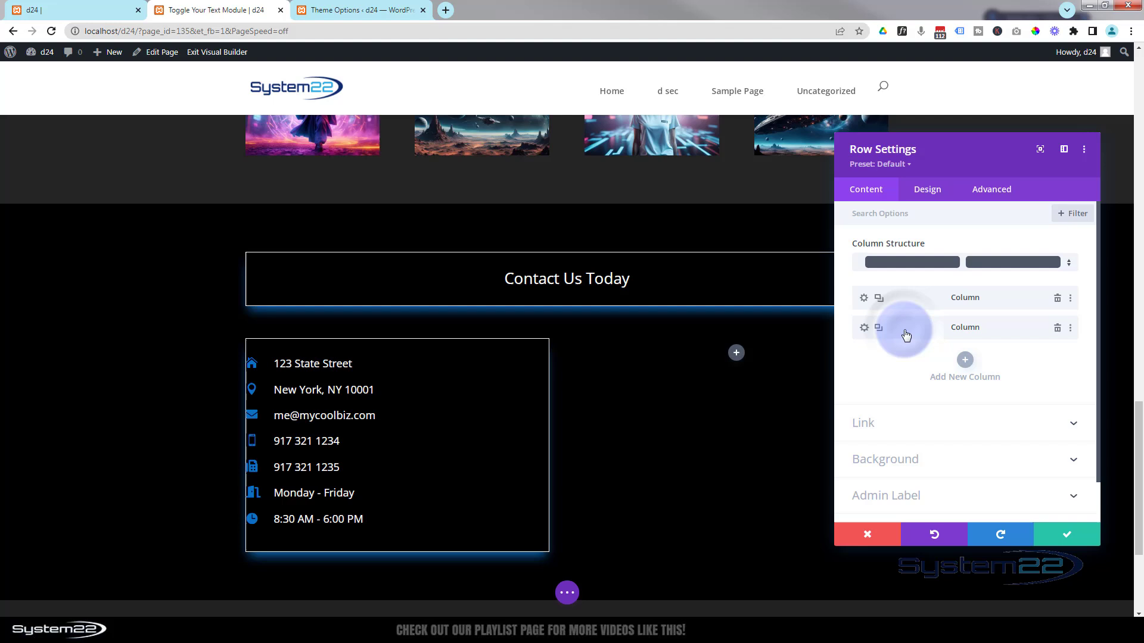
right_click(935, 328)
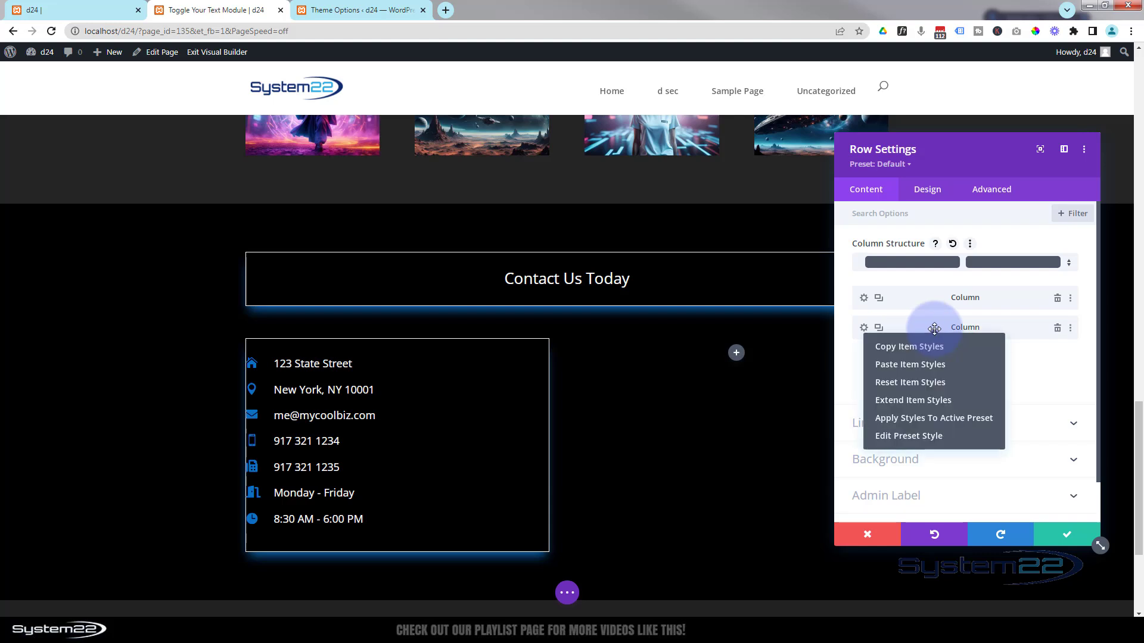
left_click(924, 364)
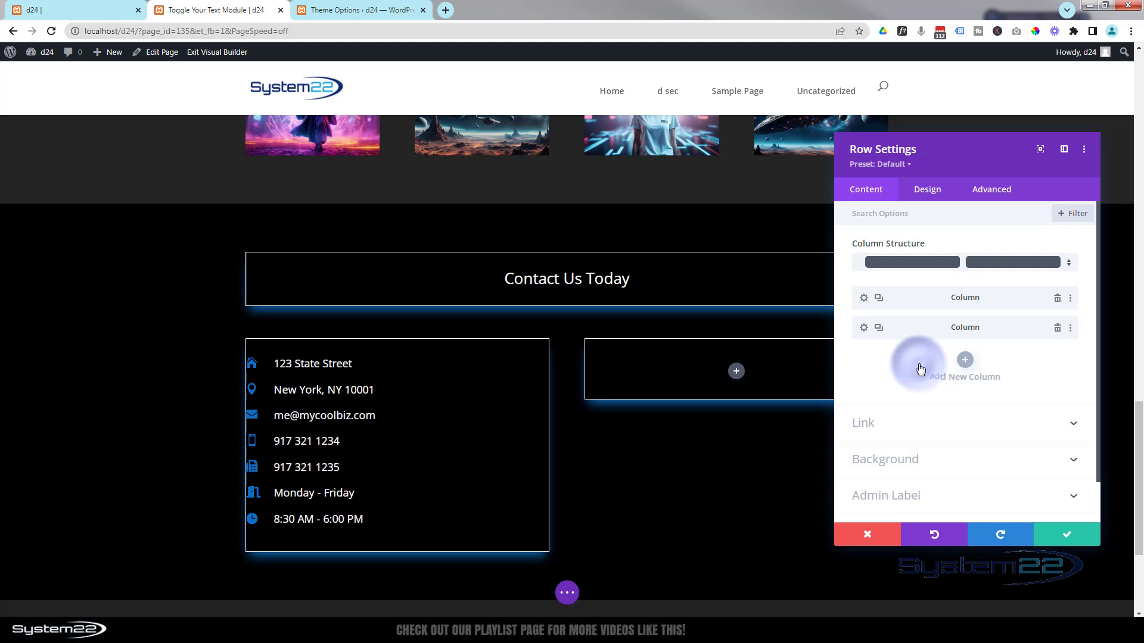
left_click(1067, 536)
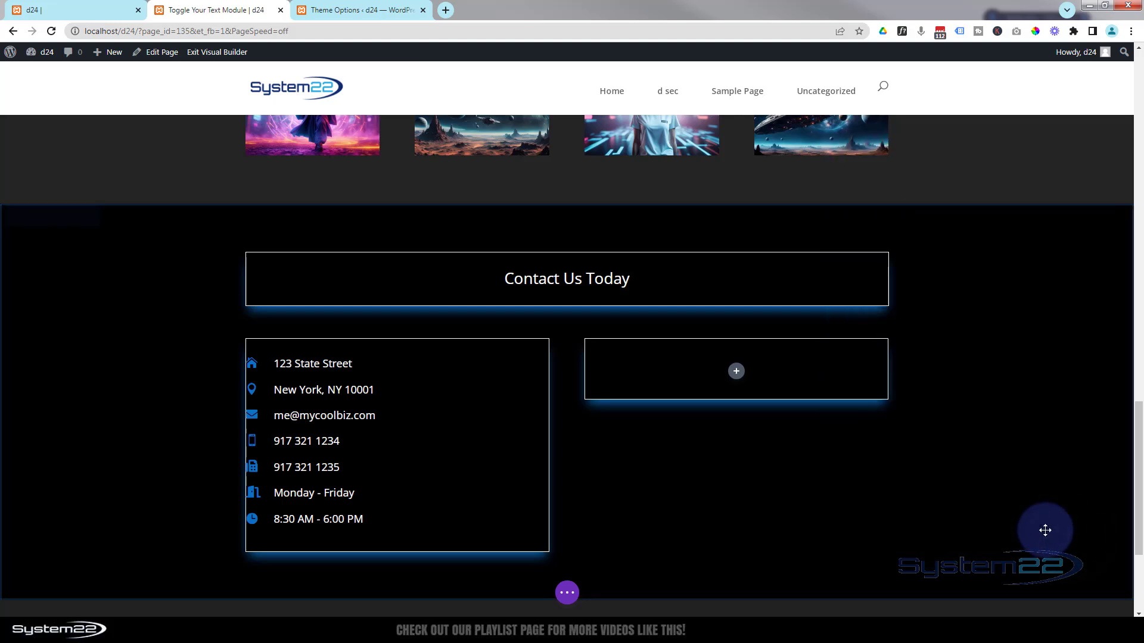
- Insert a Contact Form module into the empty right column and move its settings panel aside
left_click(737, 373)
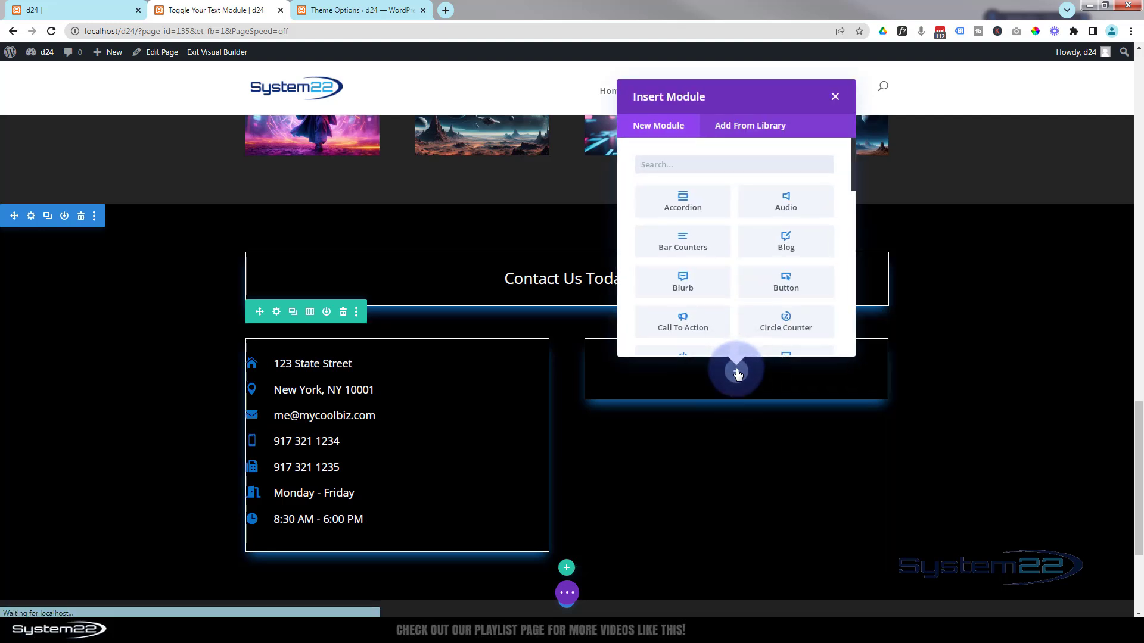
scroll(736, 189, "down", 3)
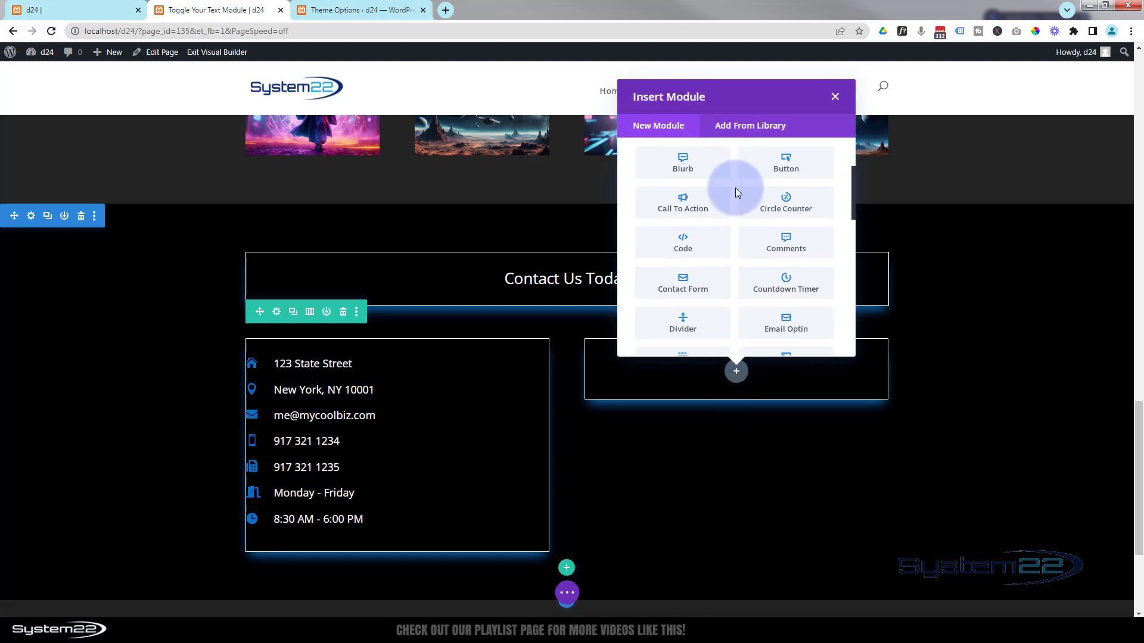
left_click(709, 220)
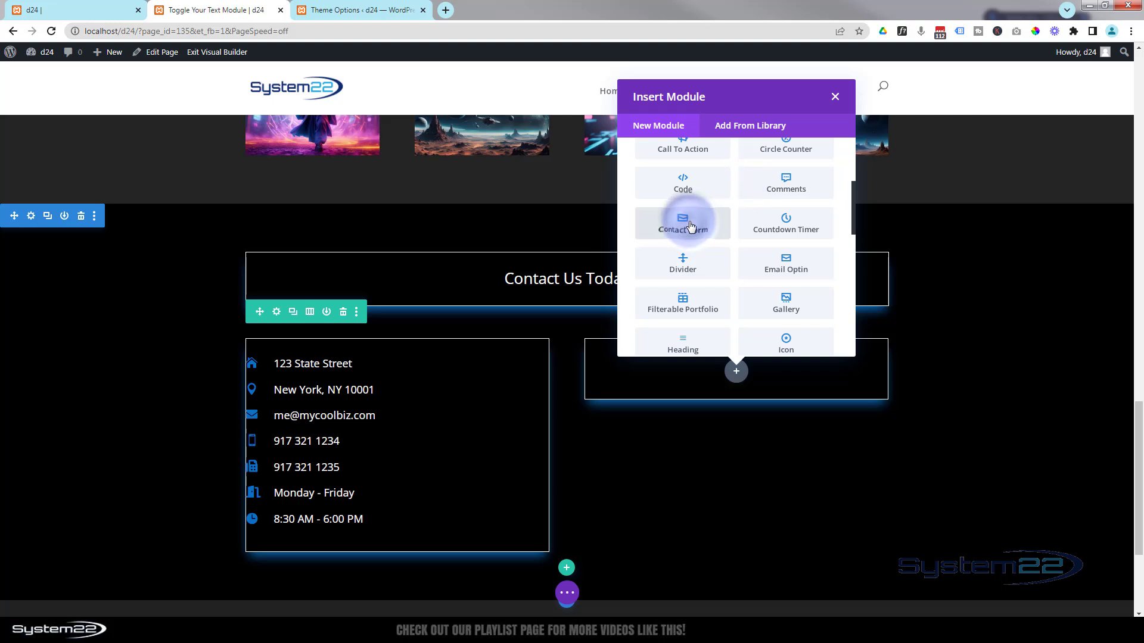
left_click_drag(952, 167, 364, 193)
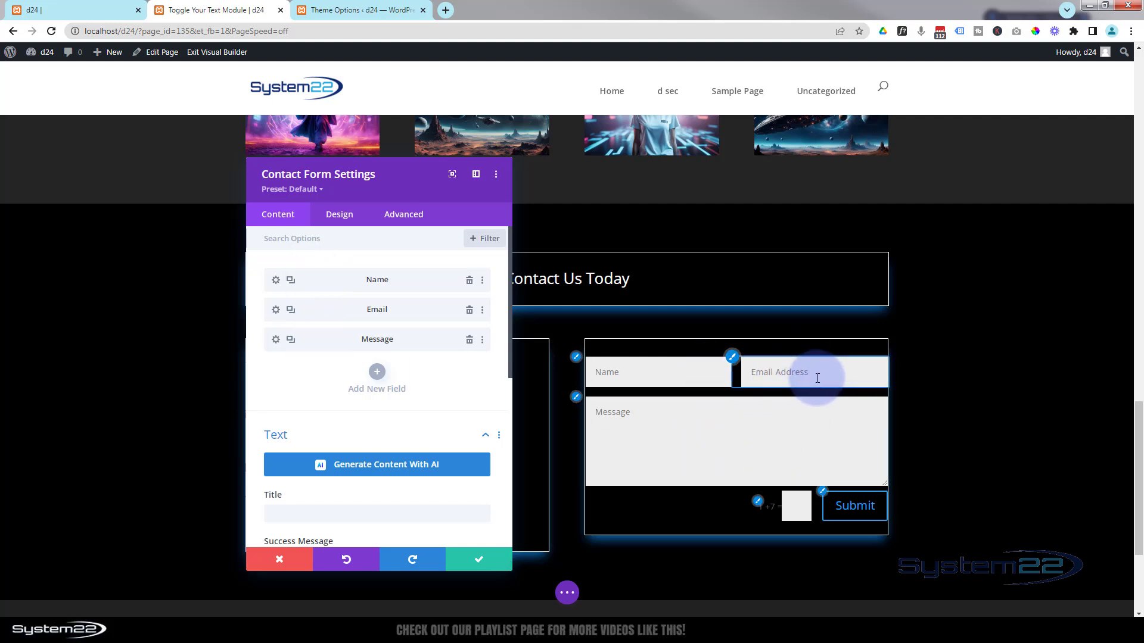
- Make the Name field full width in its Design > Layout settings
left_click(275, 280)
left_click(343, 214)
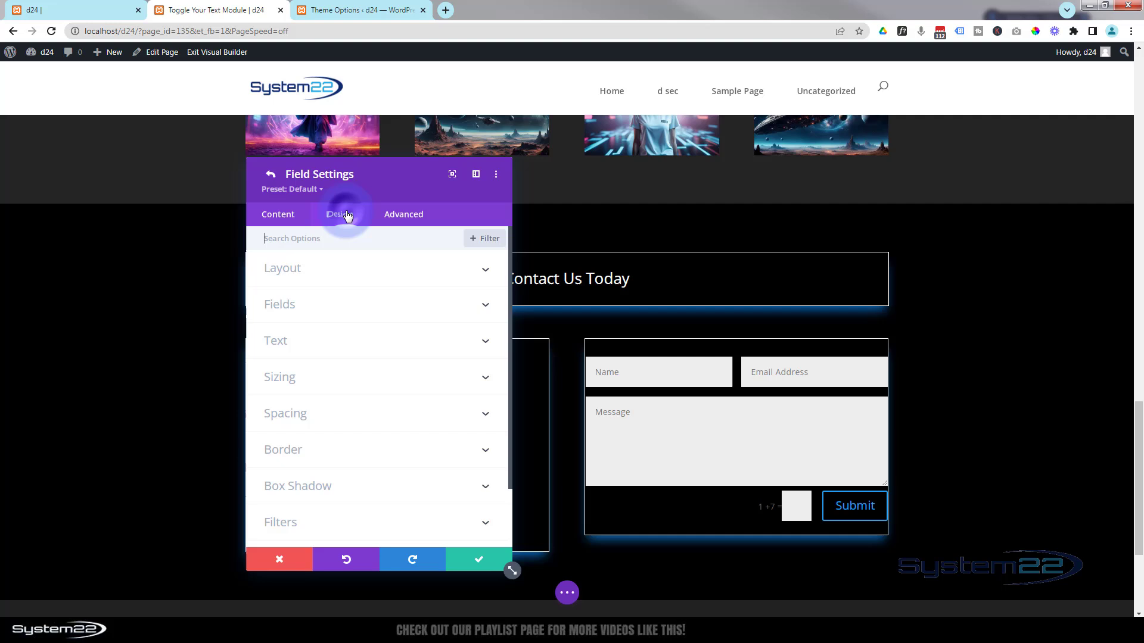
left_click(335, 267)
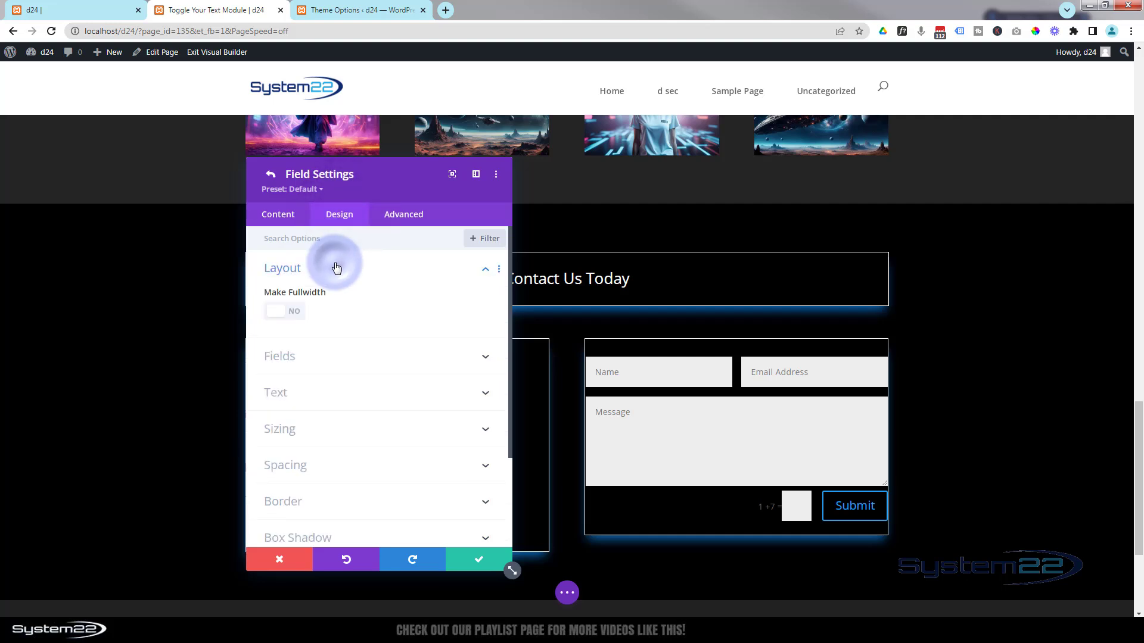
left_click(292, 312)
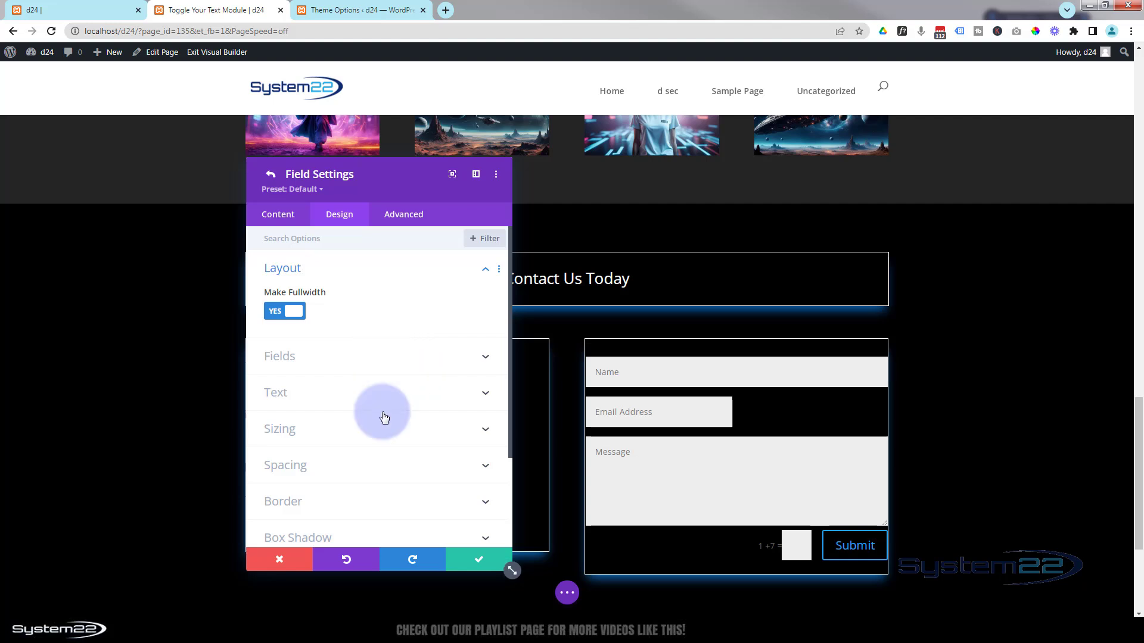
left_click(477, 566)
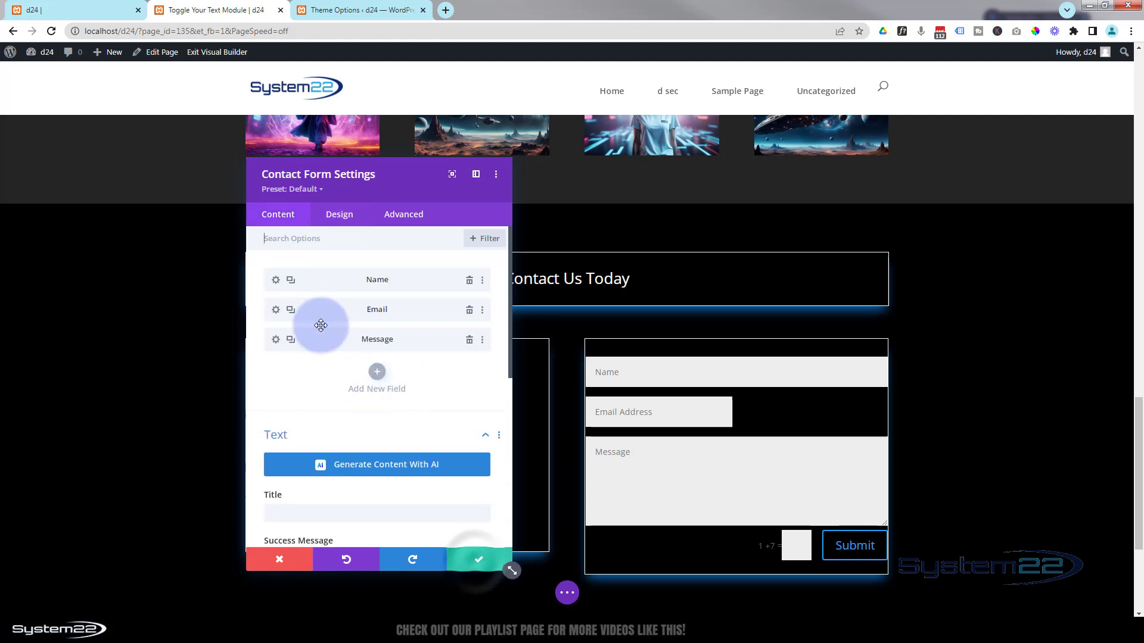
- Set the Email Address field to full width as well and save it
left_click(278, 309)
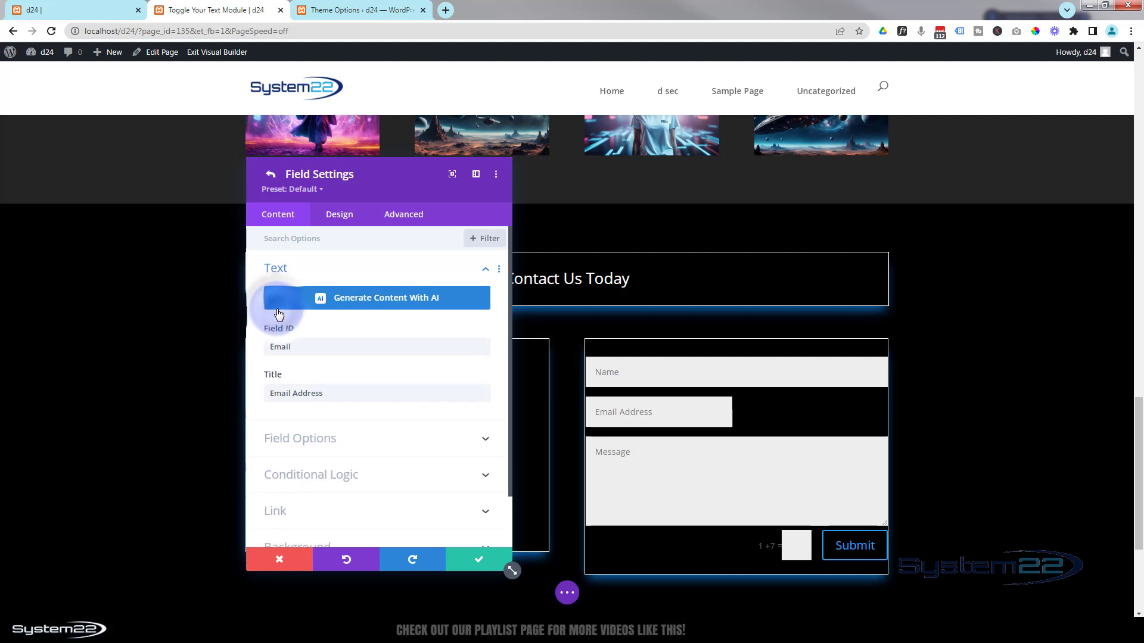
left_click(341, 216)
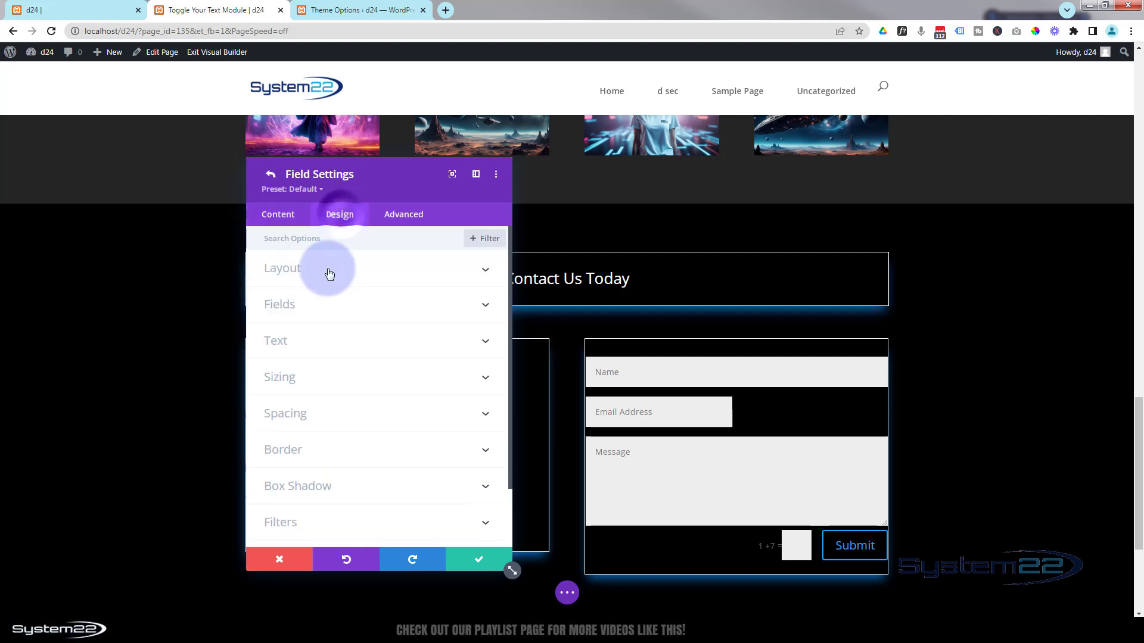
left_click(327, 271)
left_click(299, 312)
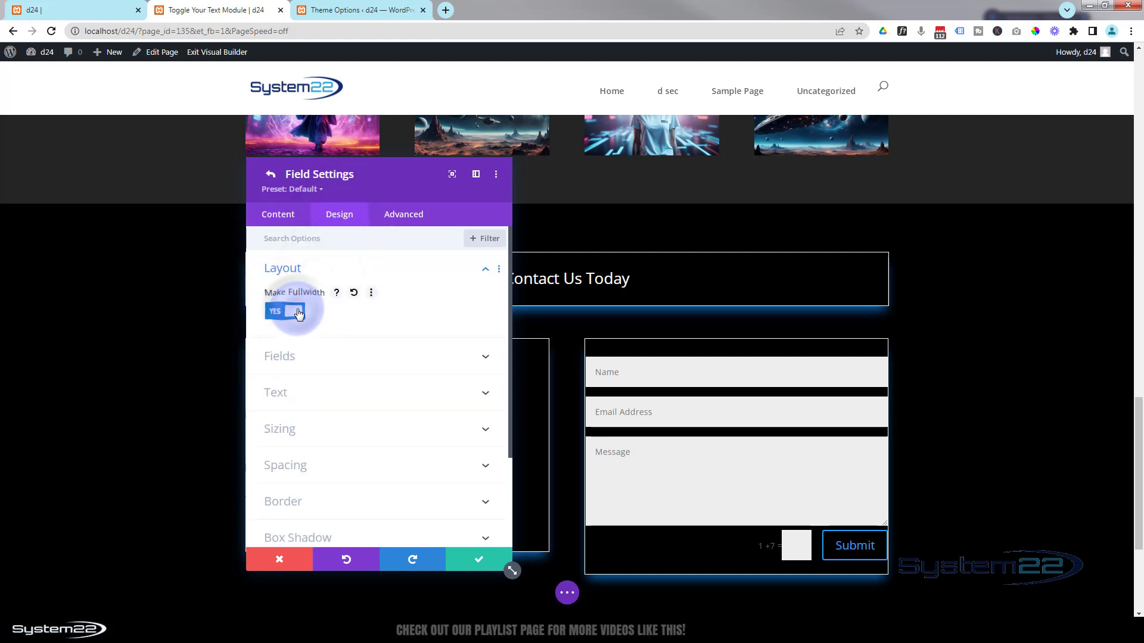
left_click(480, 569)
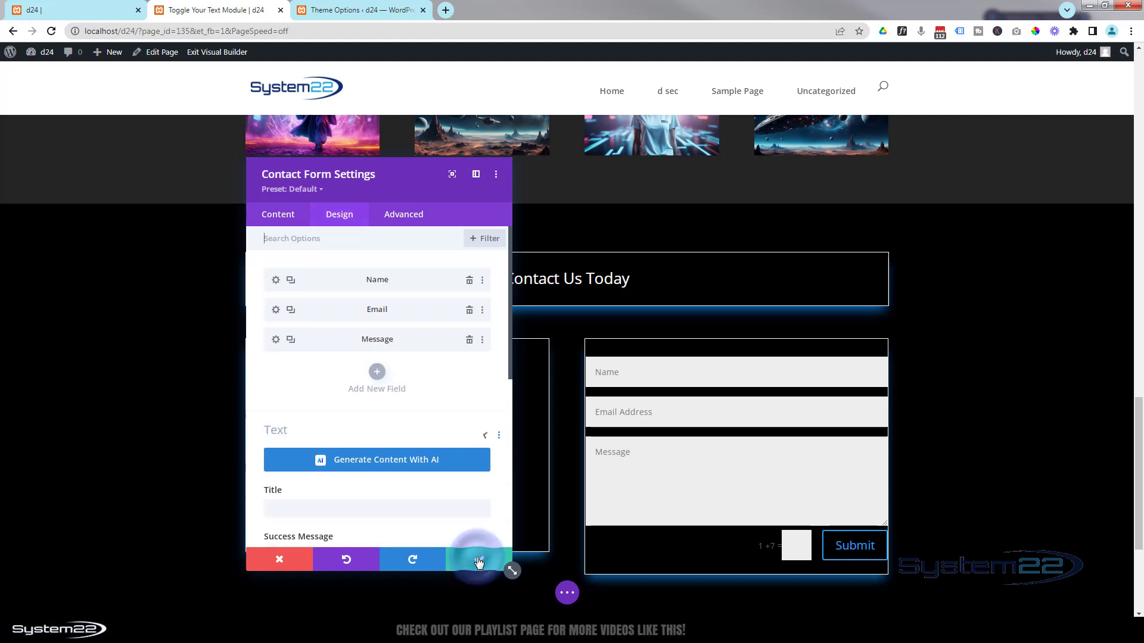
left_click(355, 217)
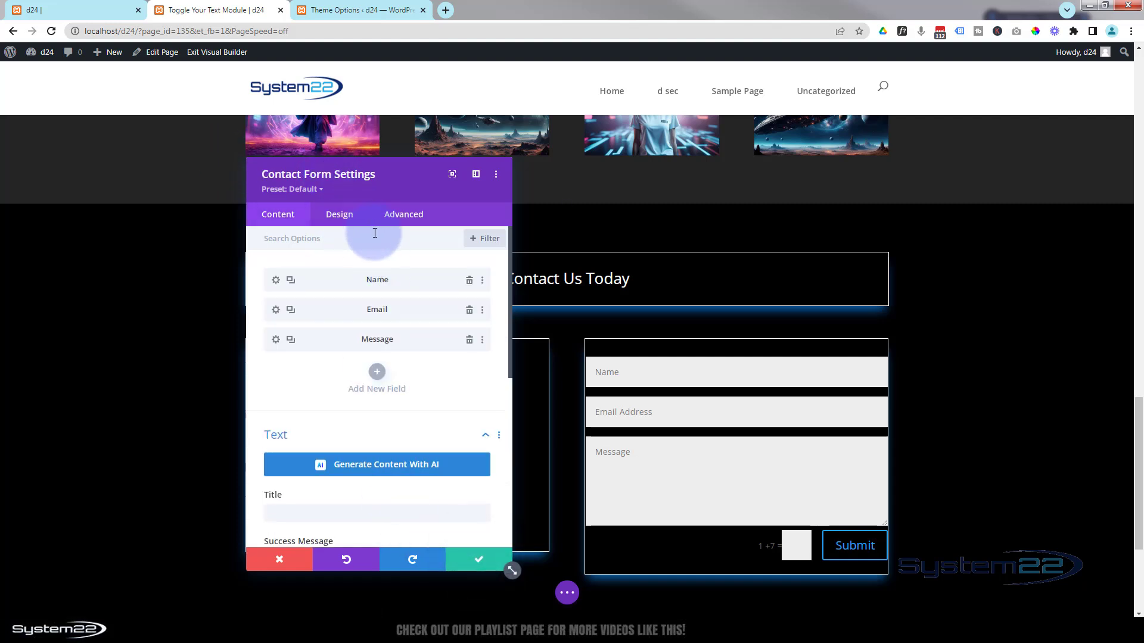
left_click(377, 374)
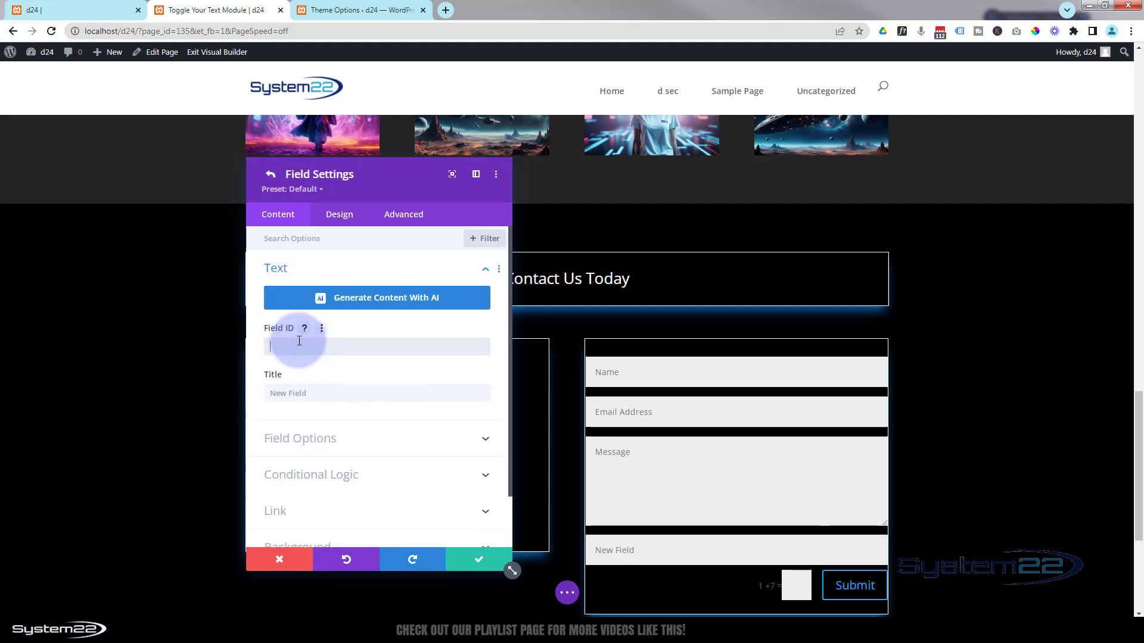
left_click_drag(319, 357, 244, 352)
key("ctrl+c")
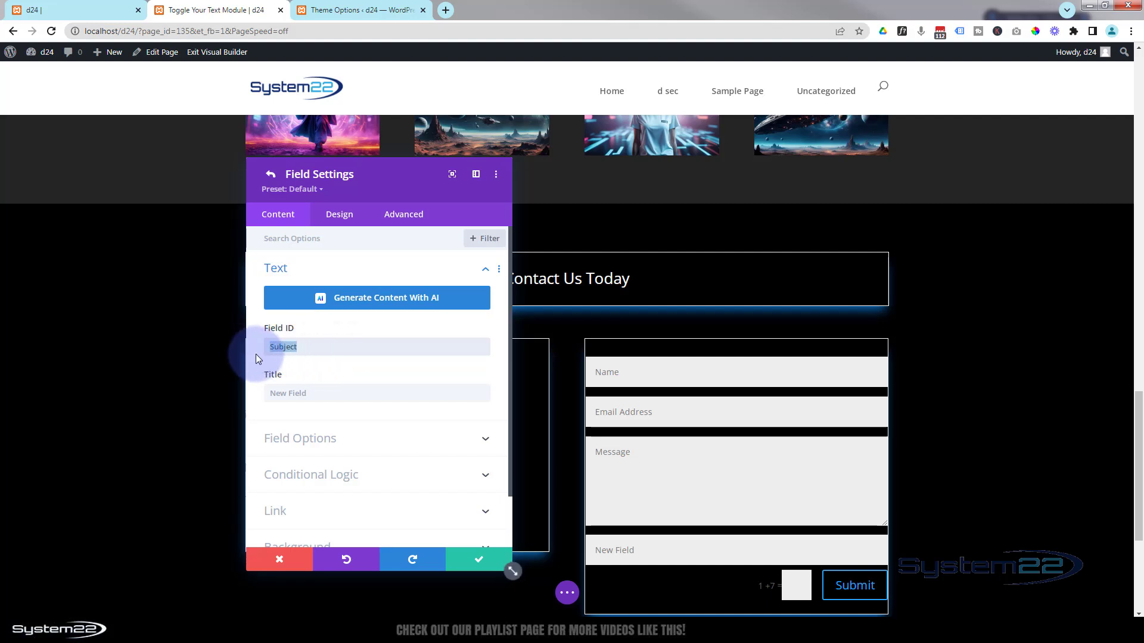
left_click(281, 393)
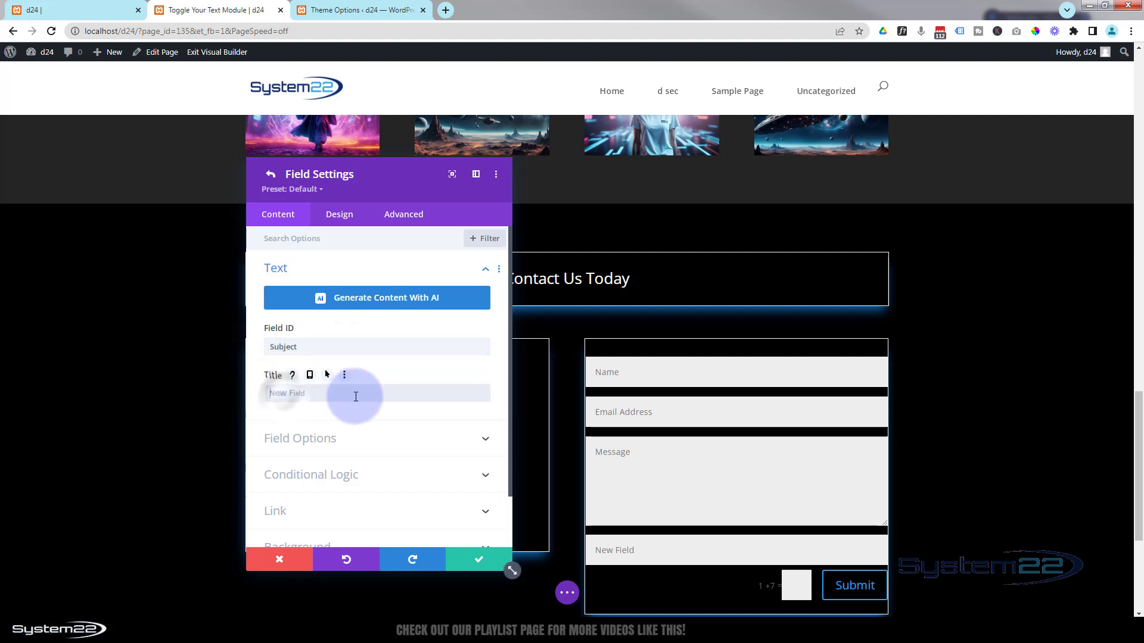
key("ctrl+v")
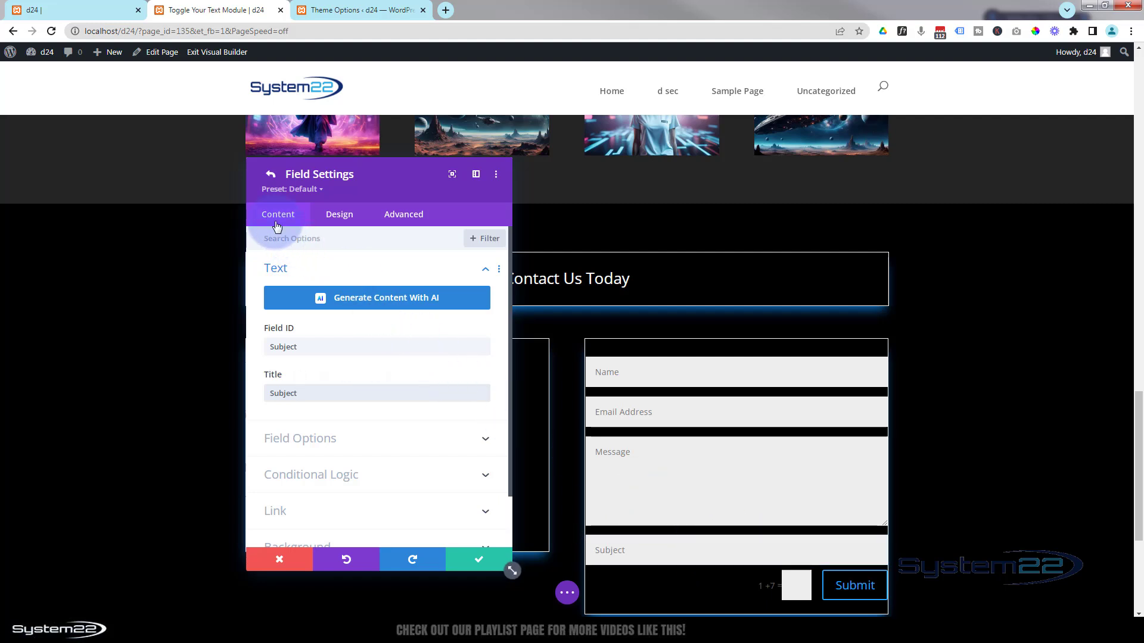
left_click(478, 559)
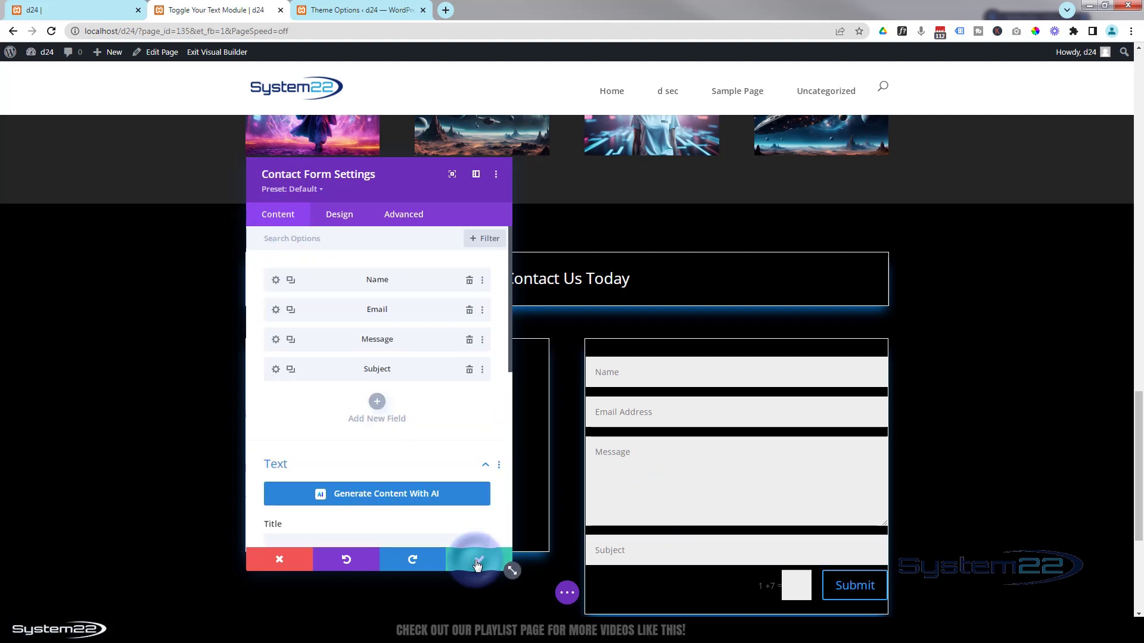
left_click_drag(291, 373, 317, 340)
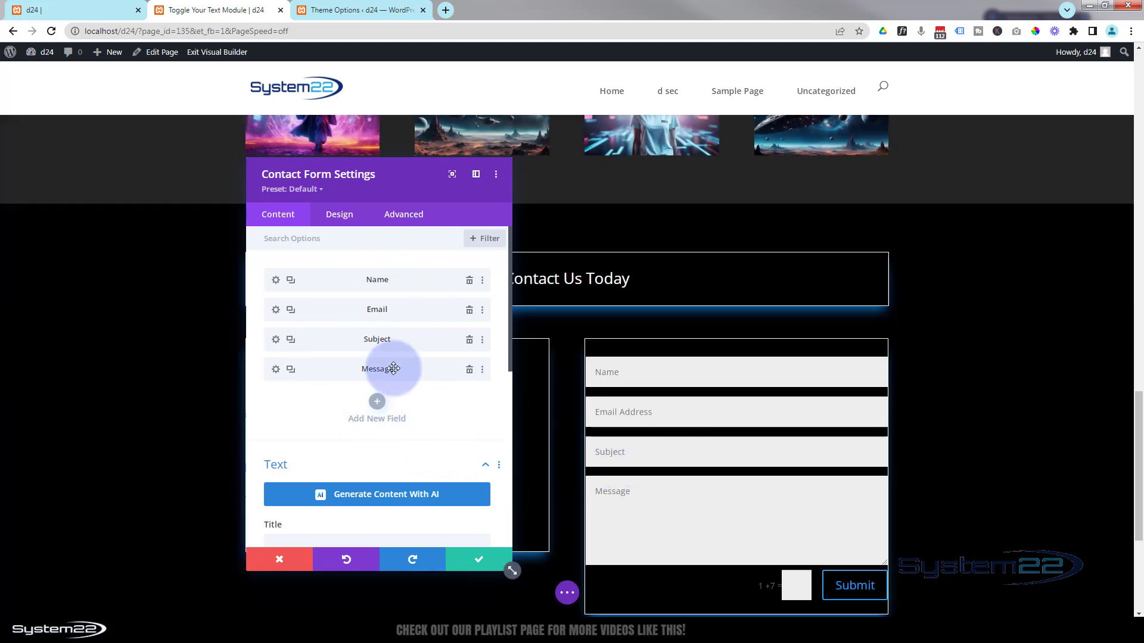
left_click(470, 340)
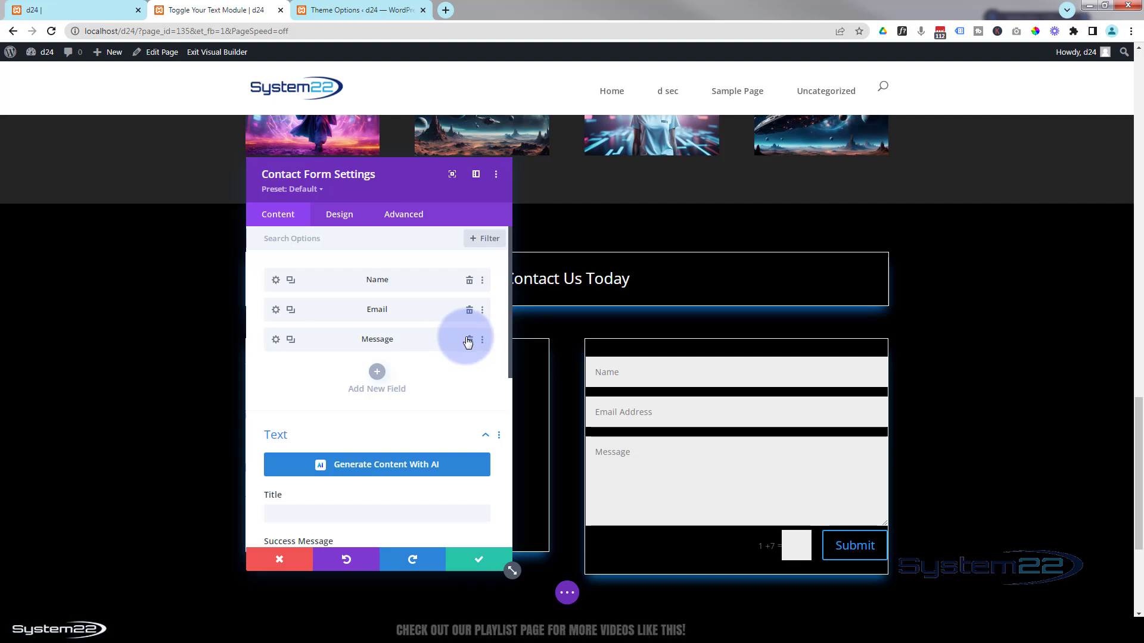
scroll(370, 426, "down", 1)
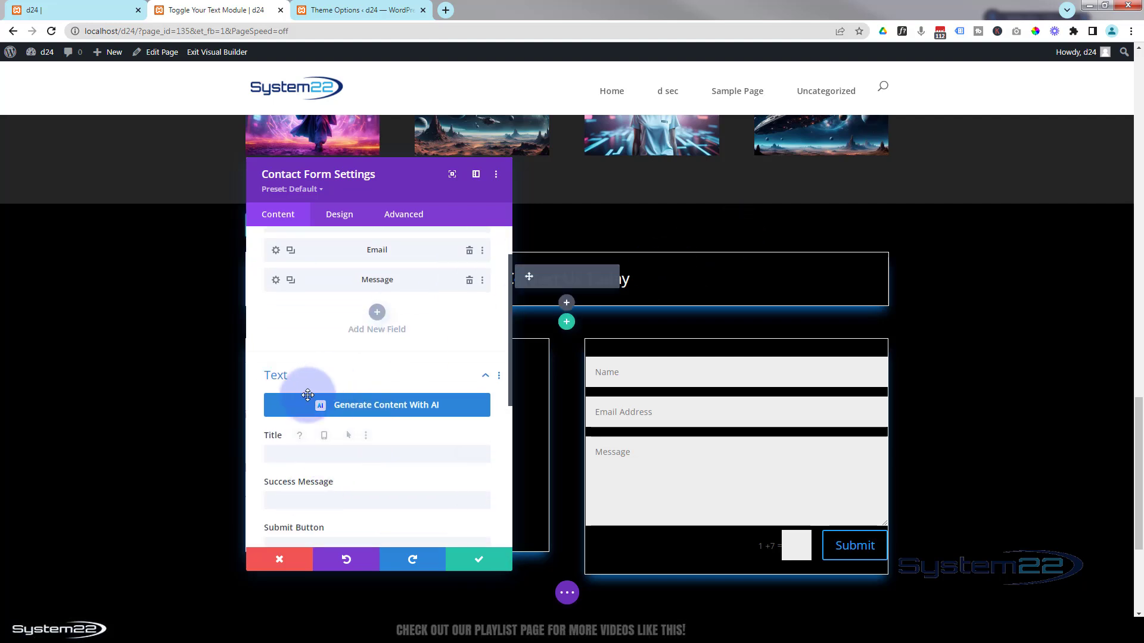
- Set the success message to 'Message Has Been Sent' and the submit button text to 'Reach Out'
scroll(302, 408, "down", 2)
left_click(289, 384)
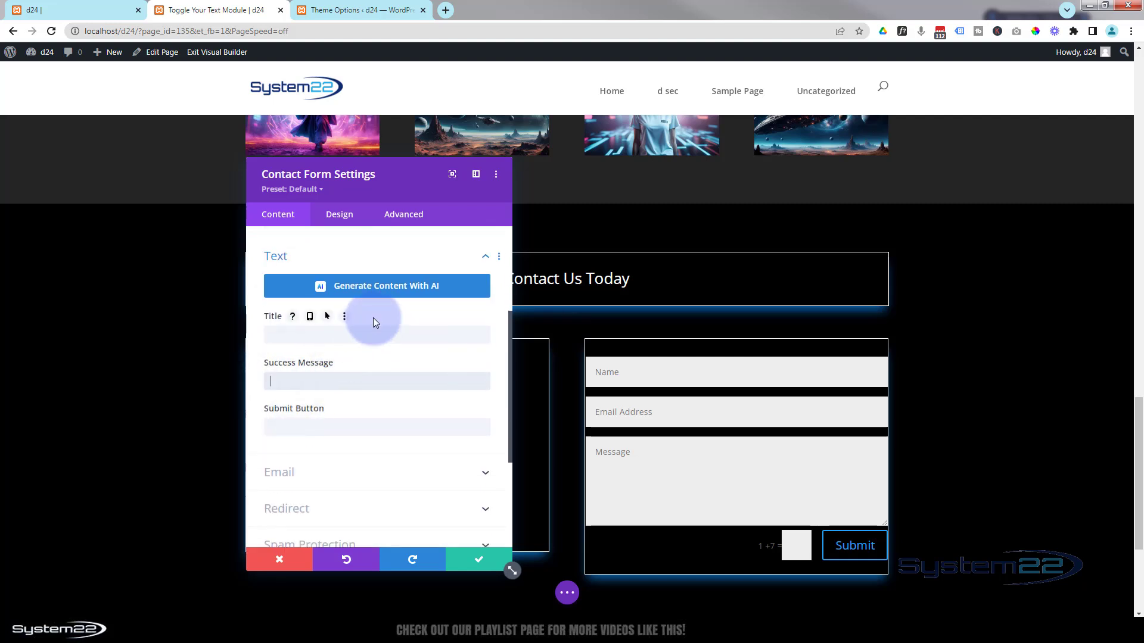
type("Message Has Been Sent!")
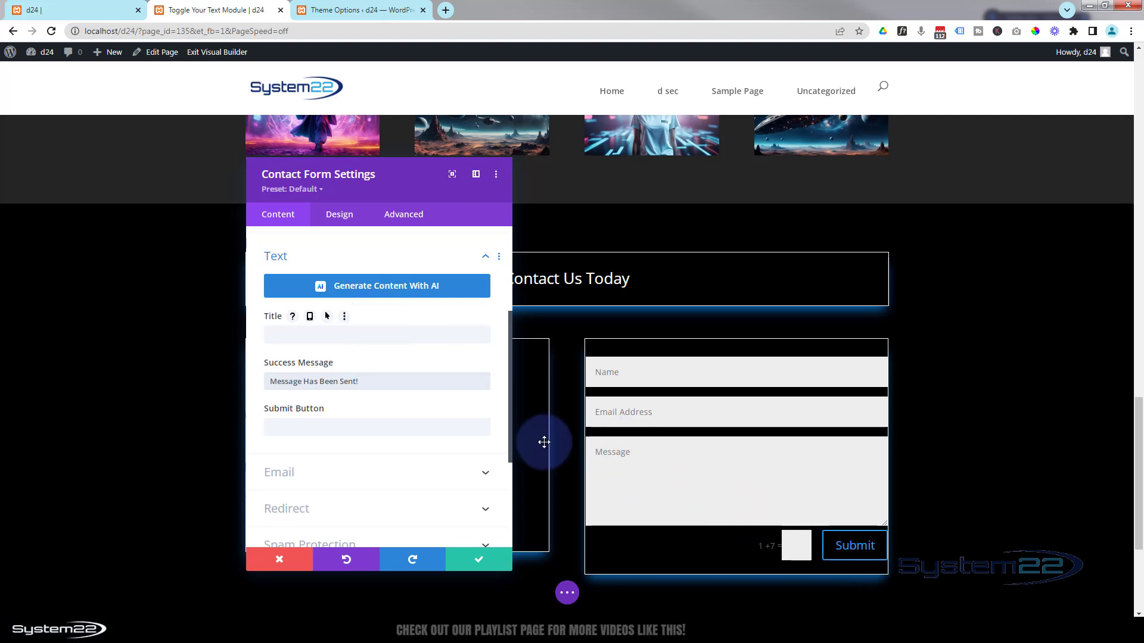
left_click(291, 427)
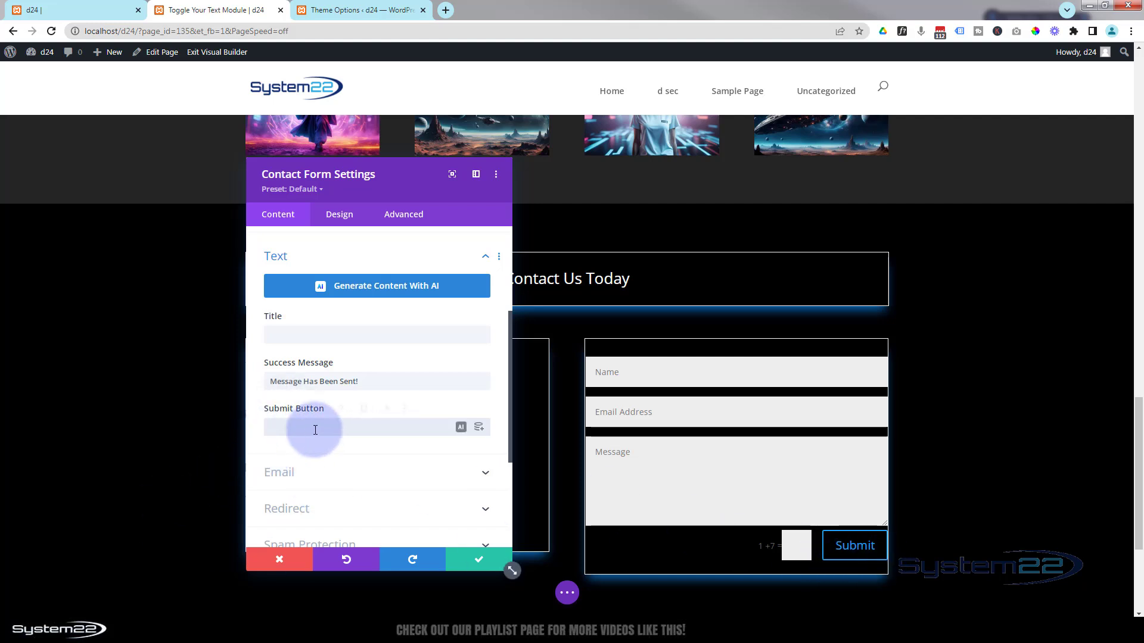
type("Reach")
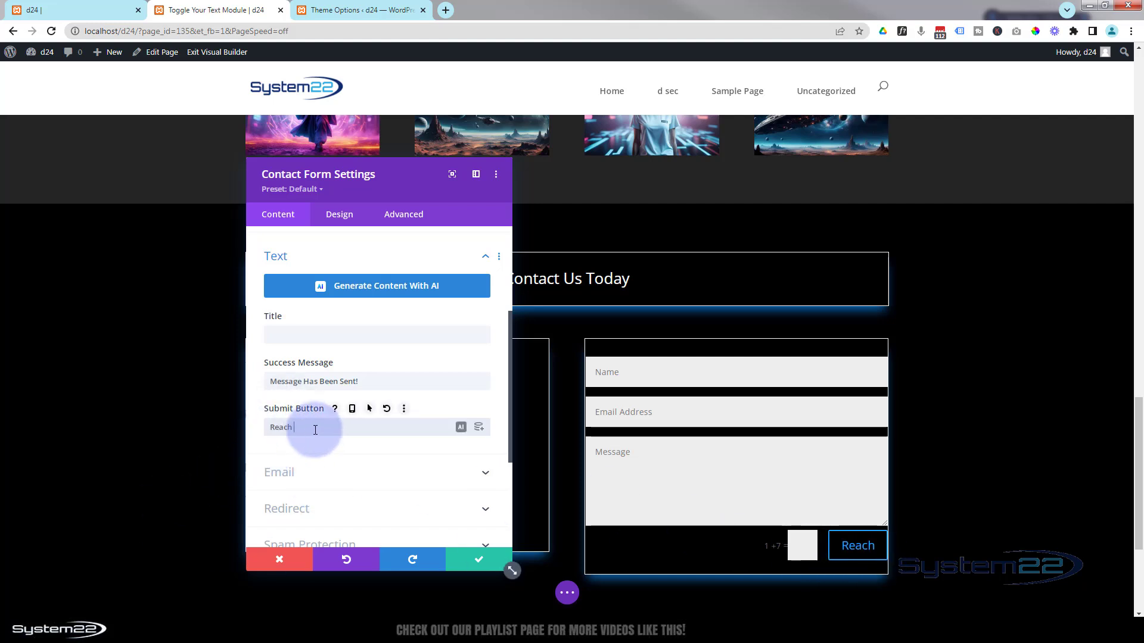
type(" Out")
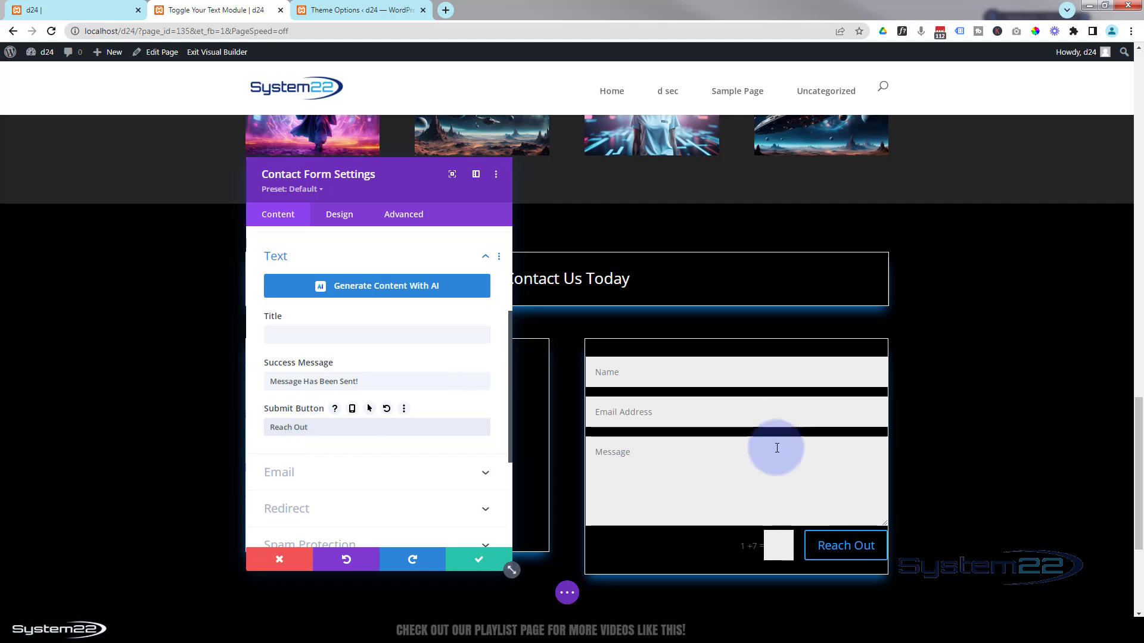
scroll(373, 343, "down", 2)
- Enter the recipient e-mail address for form submissions and expand the Redirect options
left_click(369, 353)
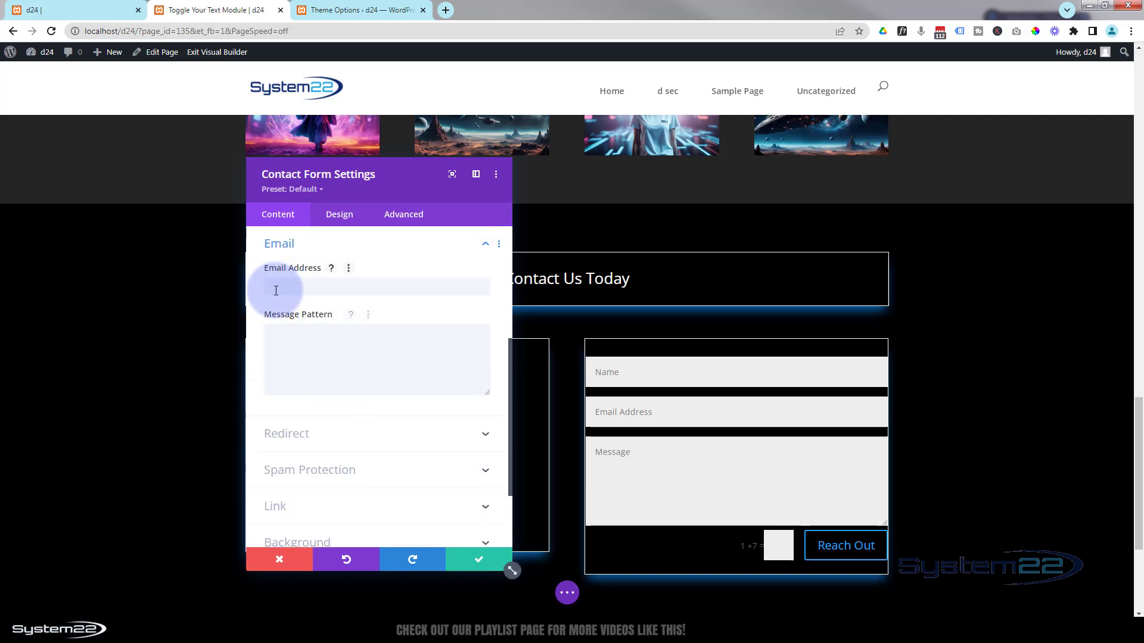
left_click(276, 287)
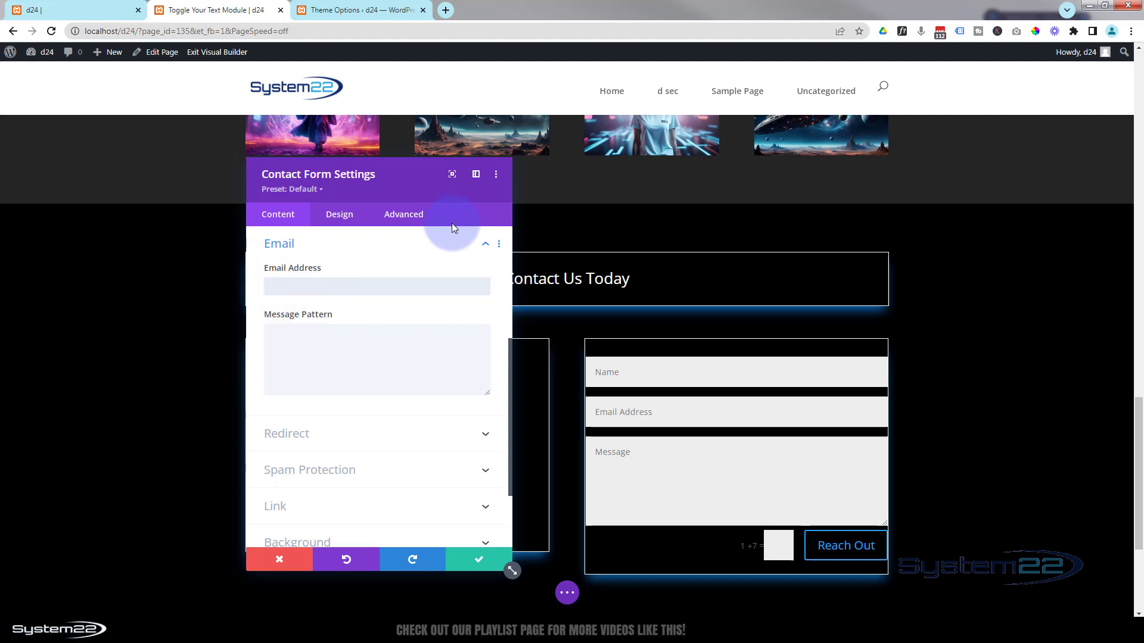
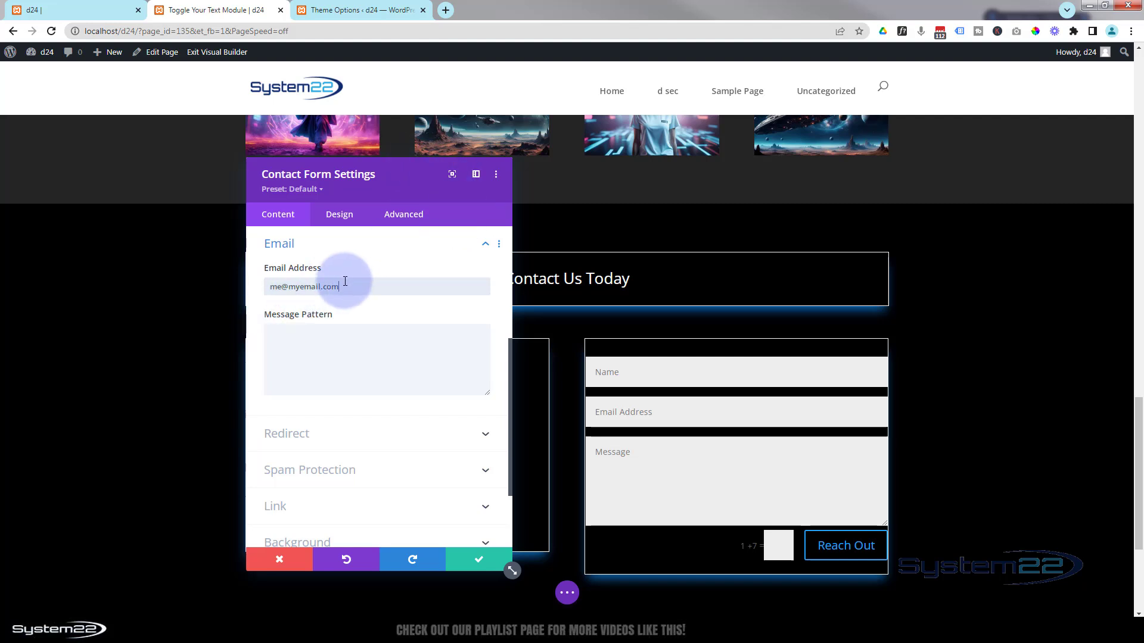
left_click(319, 342)
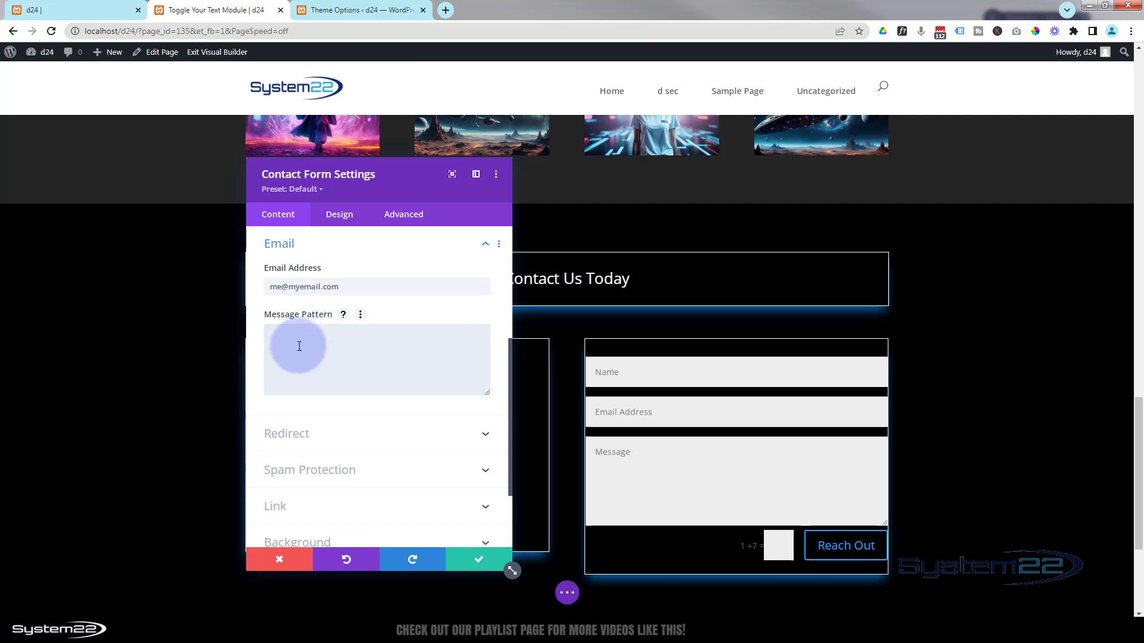
left_click(358, 438)
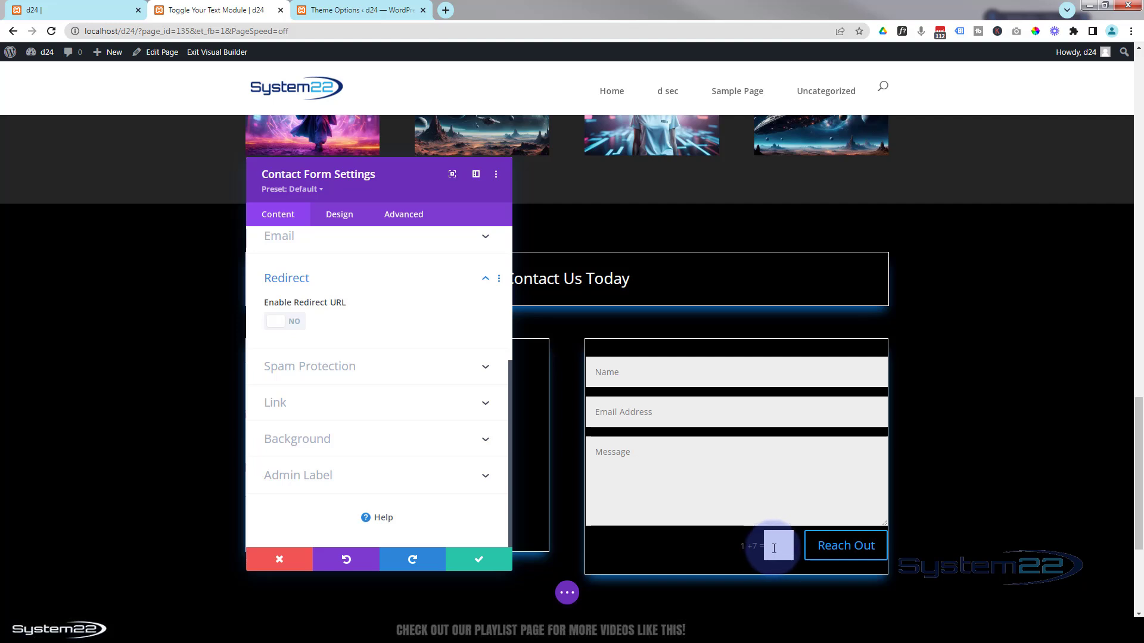
- Switch Use Basic Captcha to NO under Spam Protection
left_click(378, 373)
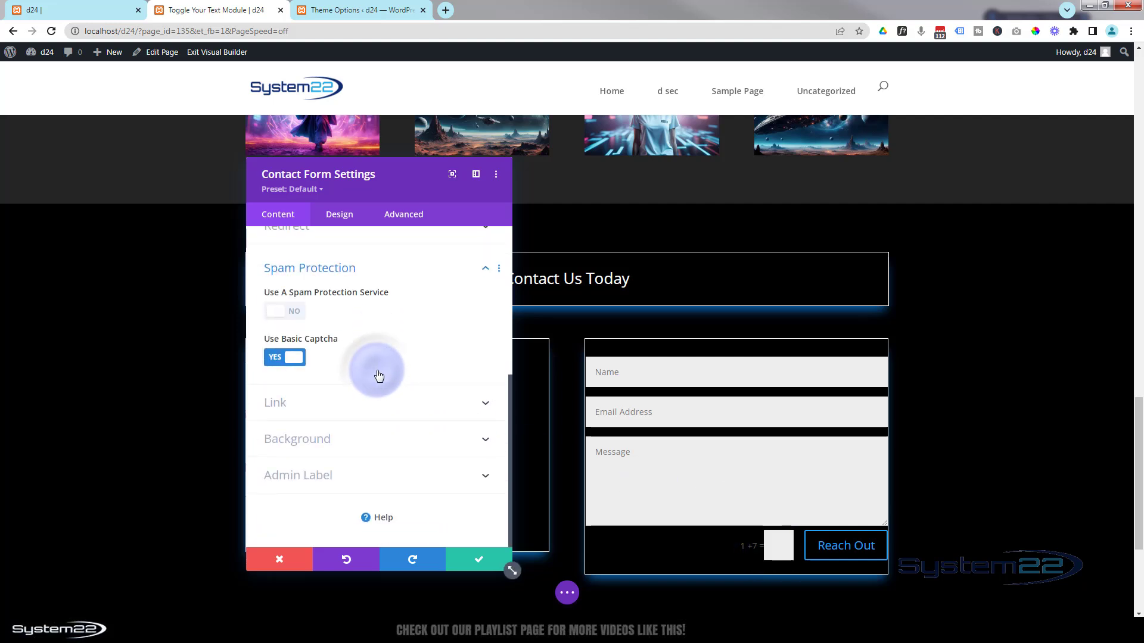
left_click(277, 359)
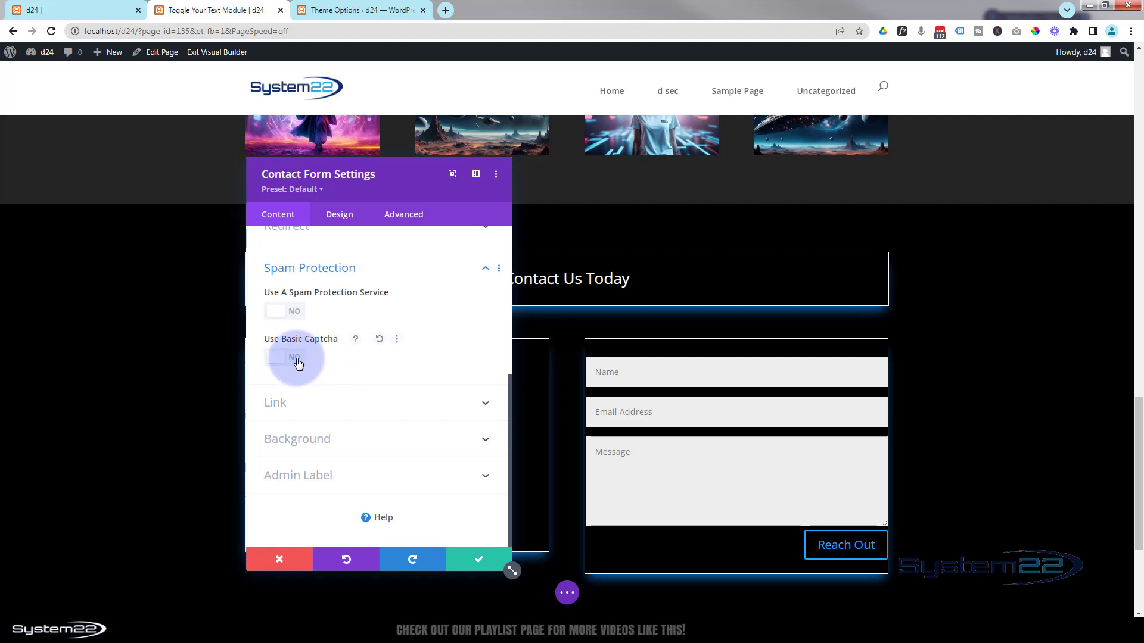
left_click(277, 358)
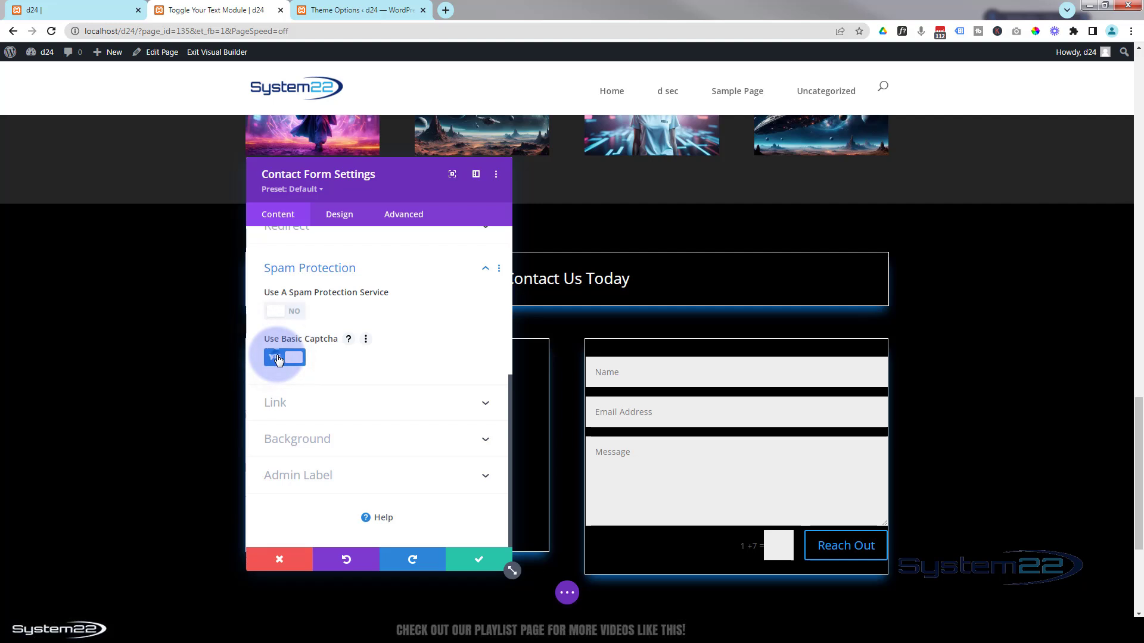
left_click(277, 359)
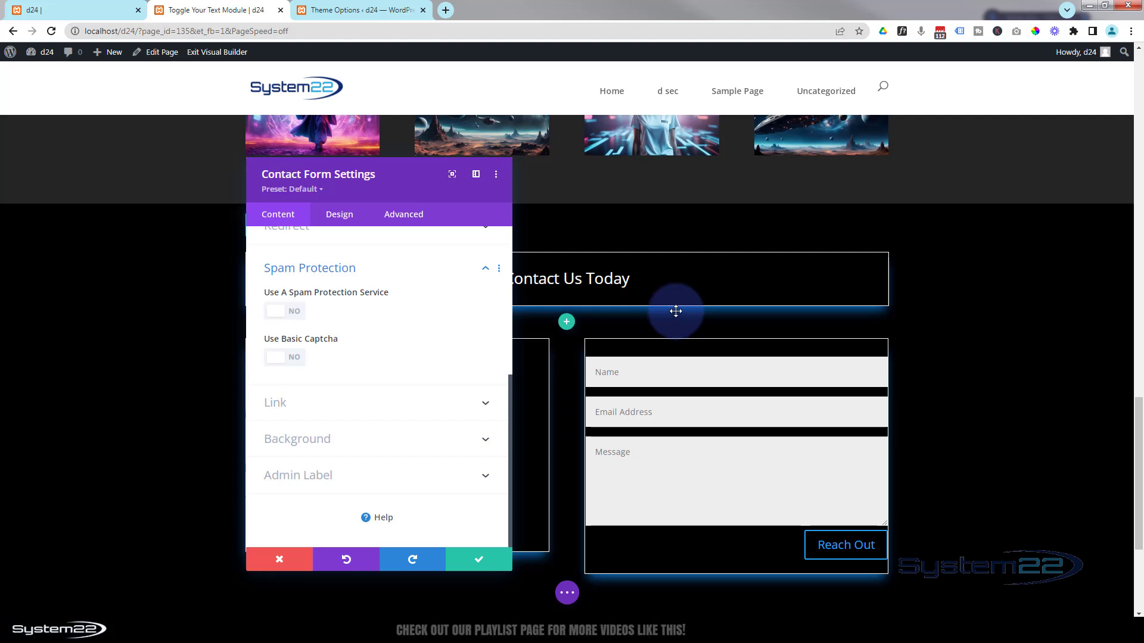
- Enable custom styles for the Reach Out button and make its text blue #0c71c3
left_click(337, 214)
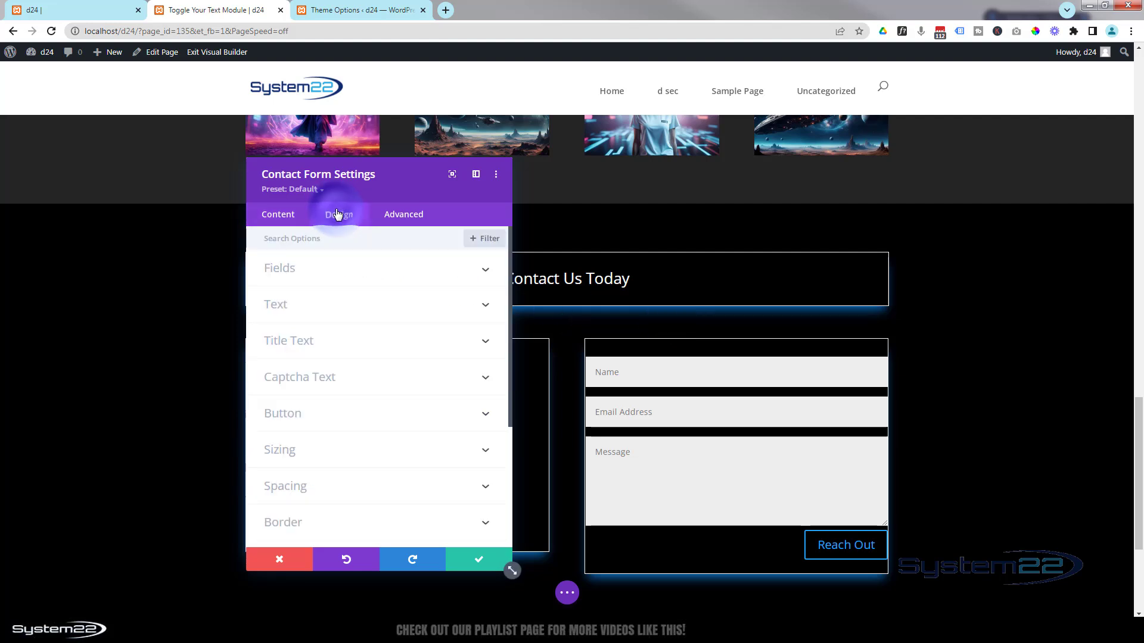
left_click(358, 417)
left_click(285, 288)
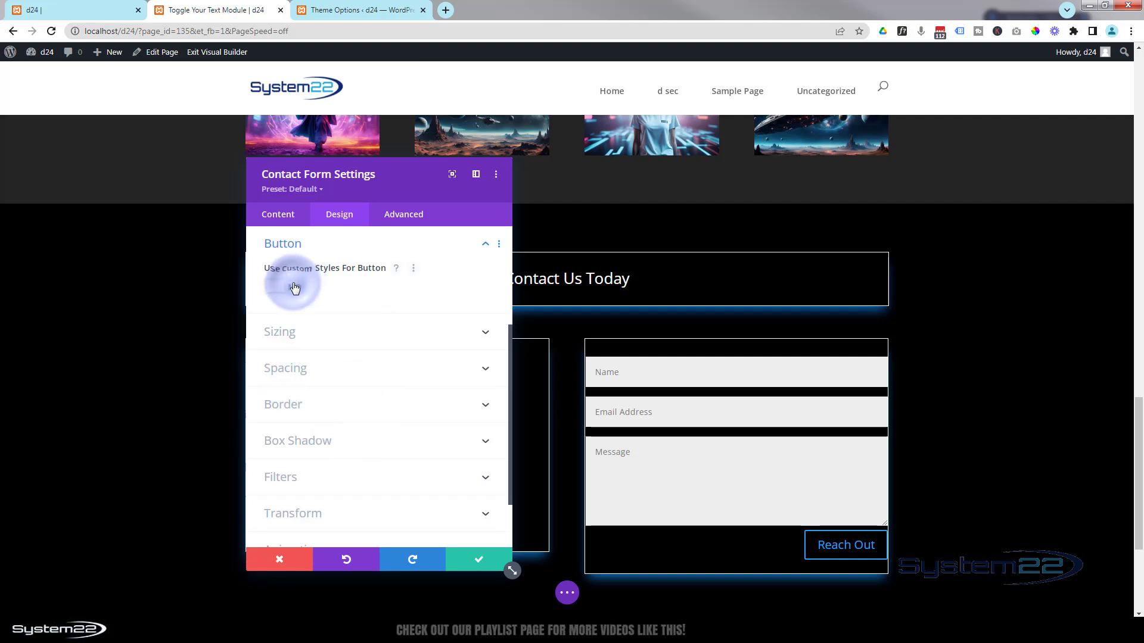
scroll(387, 321, "down", 1)
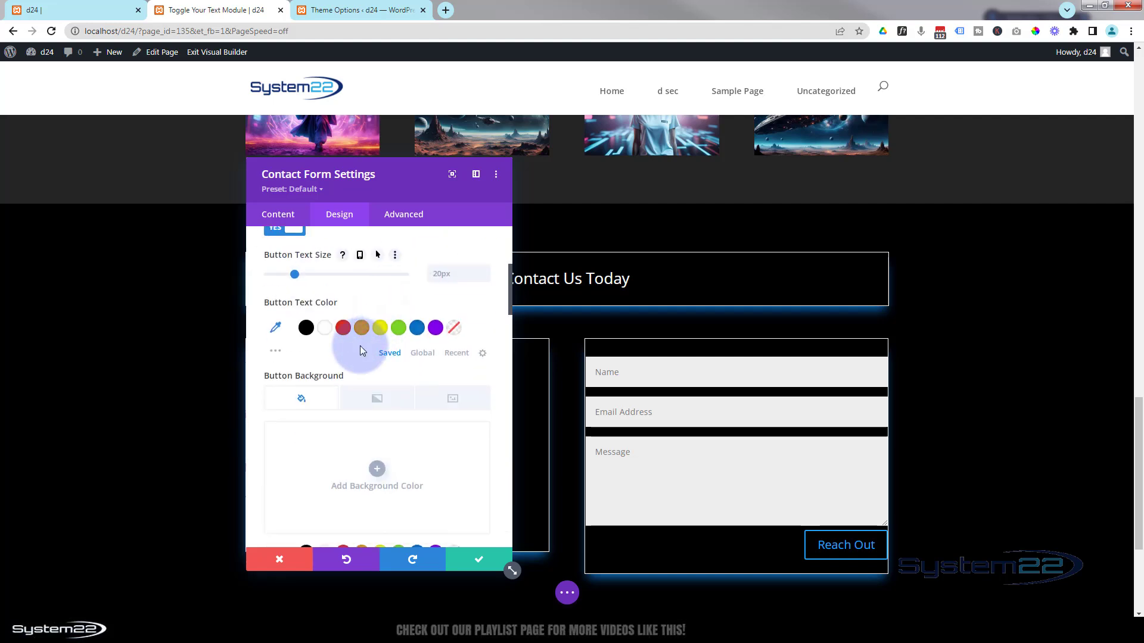
left_click(418, 329)
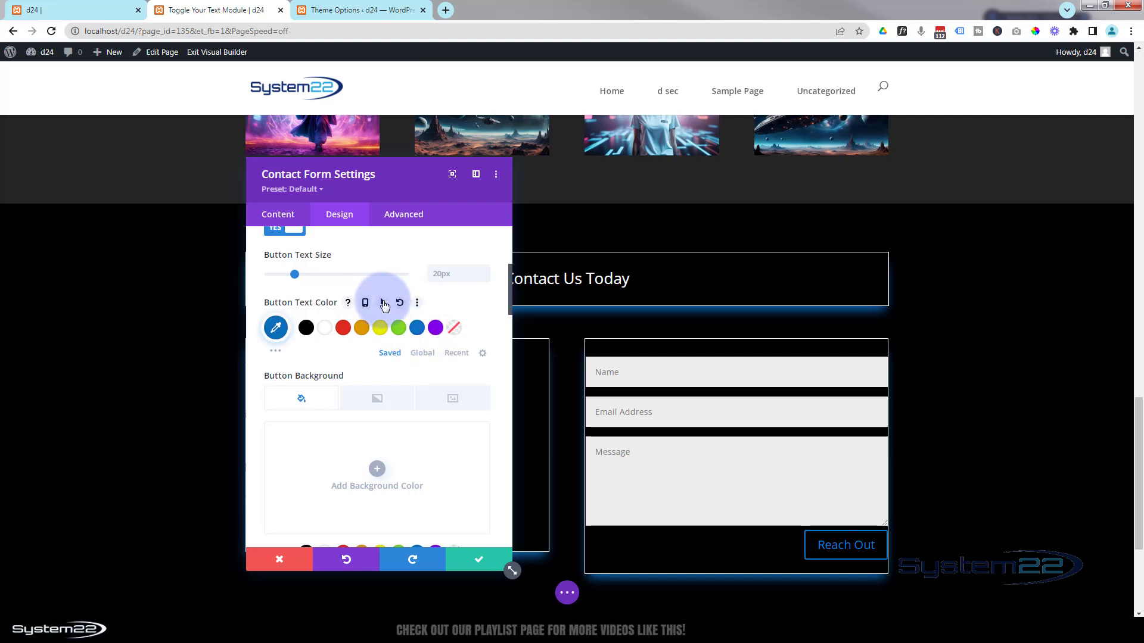
- Give the button orange #e09900 hover text and a 2px hover border width
left_click(383, 302)
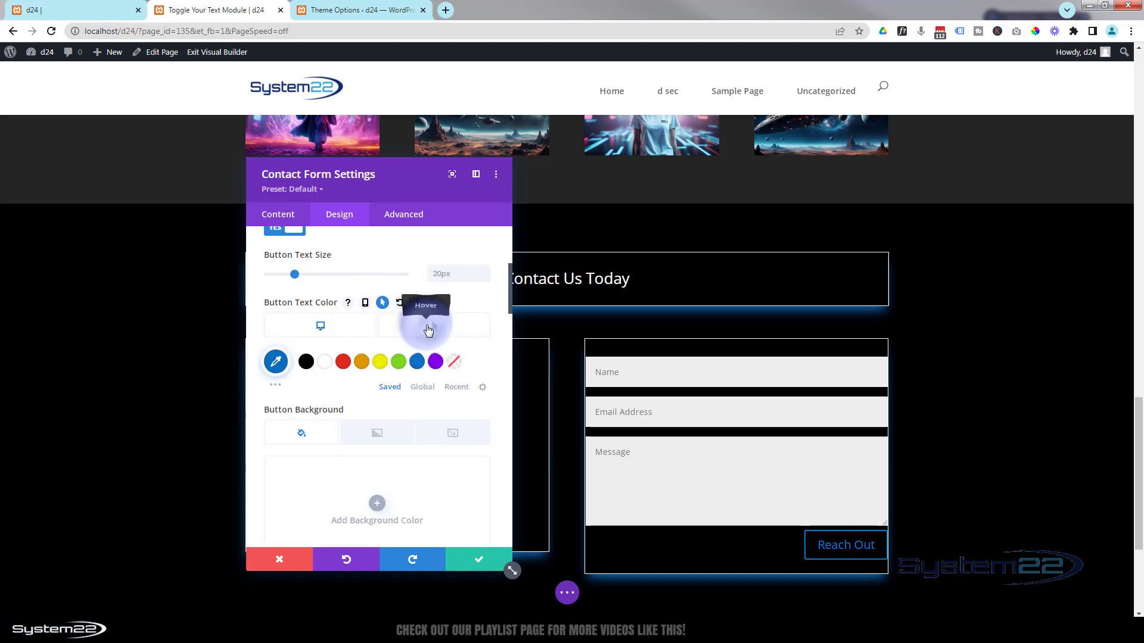
left_click(428, 328)
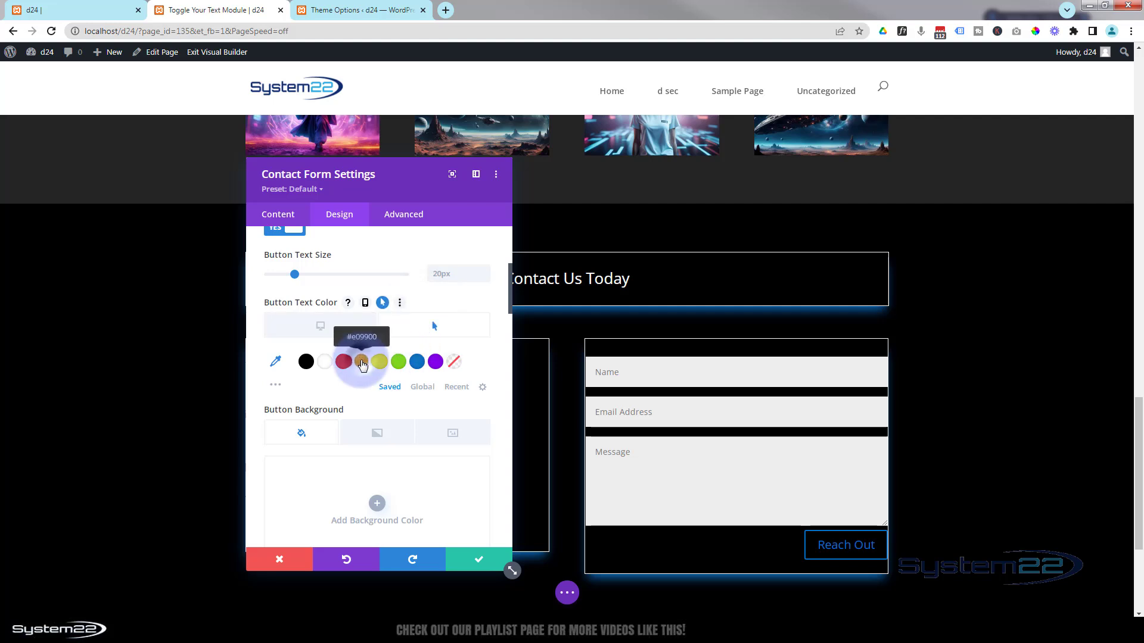
left_click(362, 364)
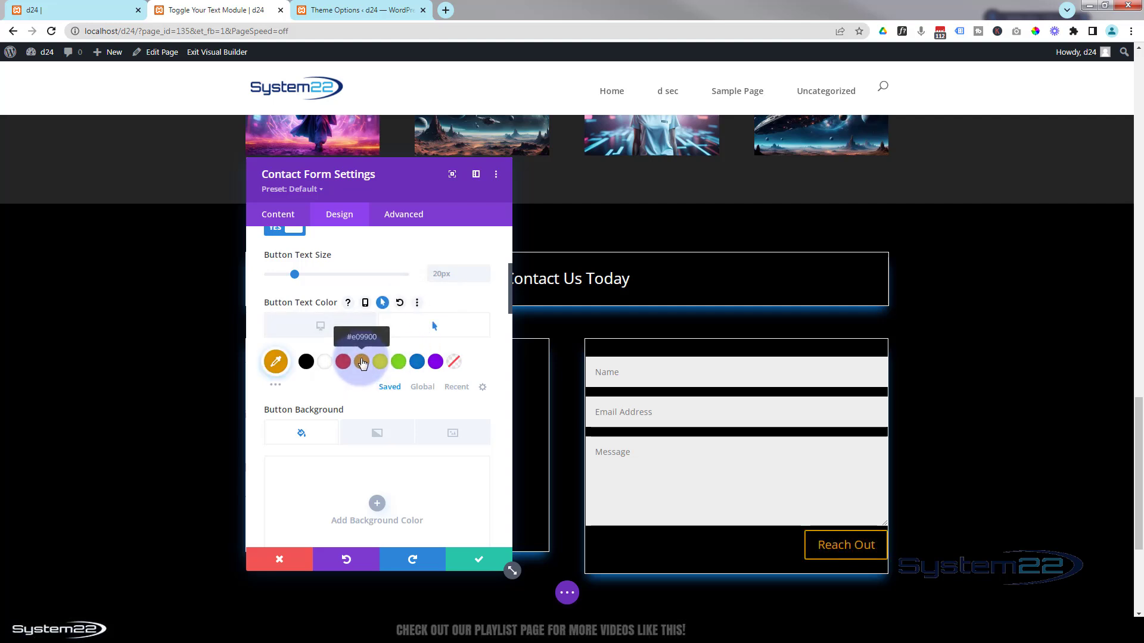
scroll(361, 363, "down", 5)
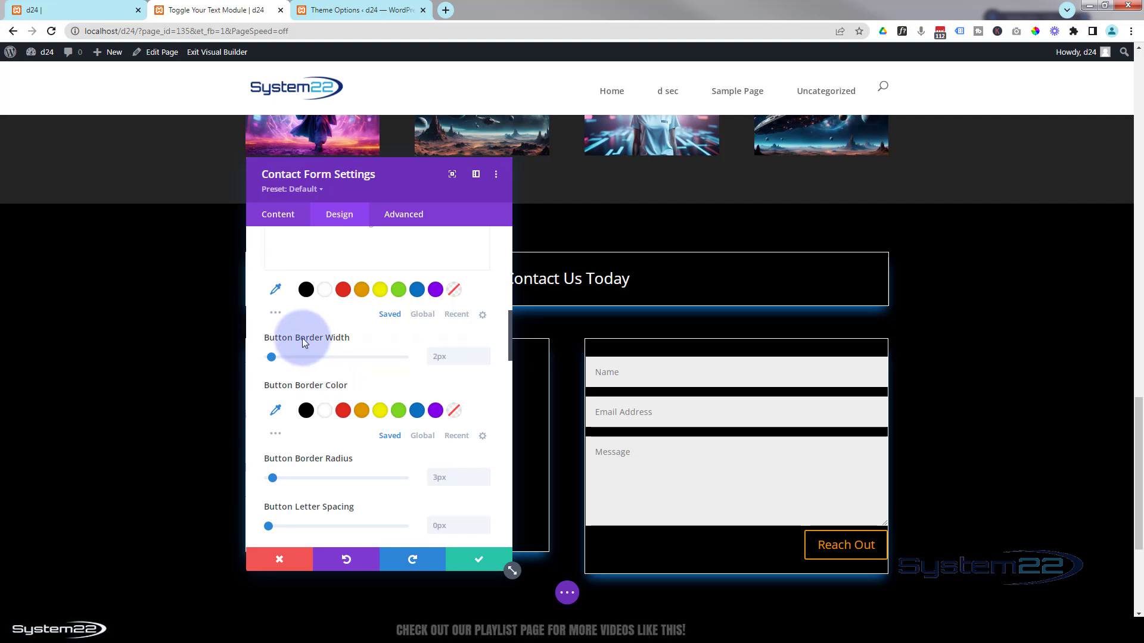
mouse_move(302, 338)
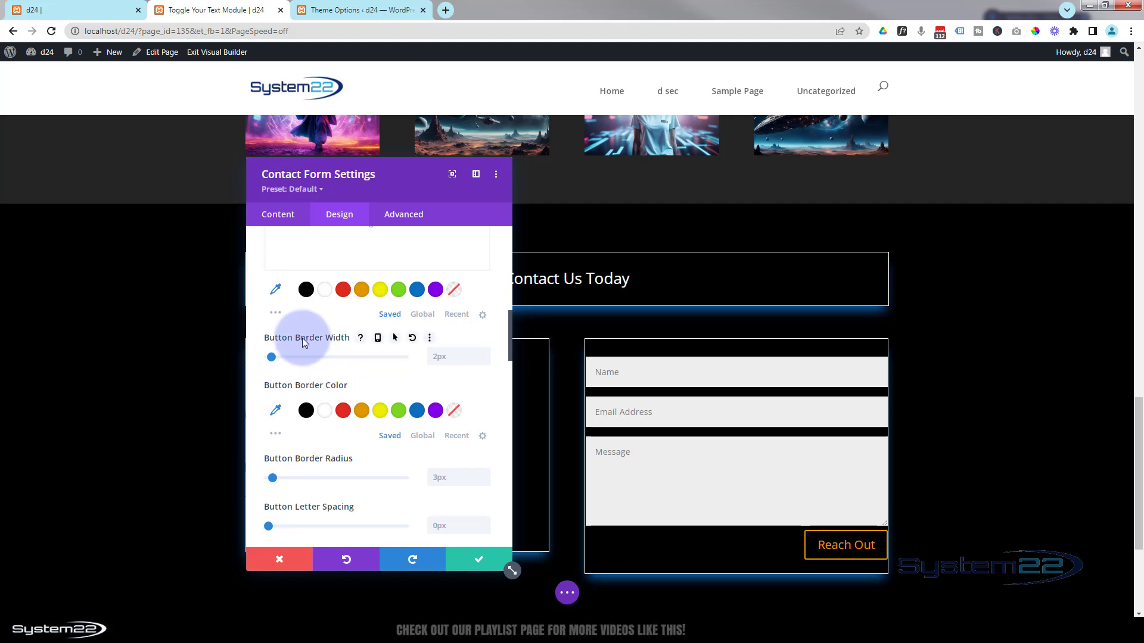
left_click(396, 338)
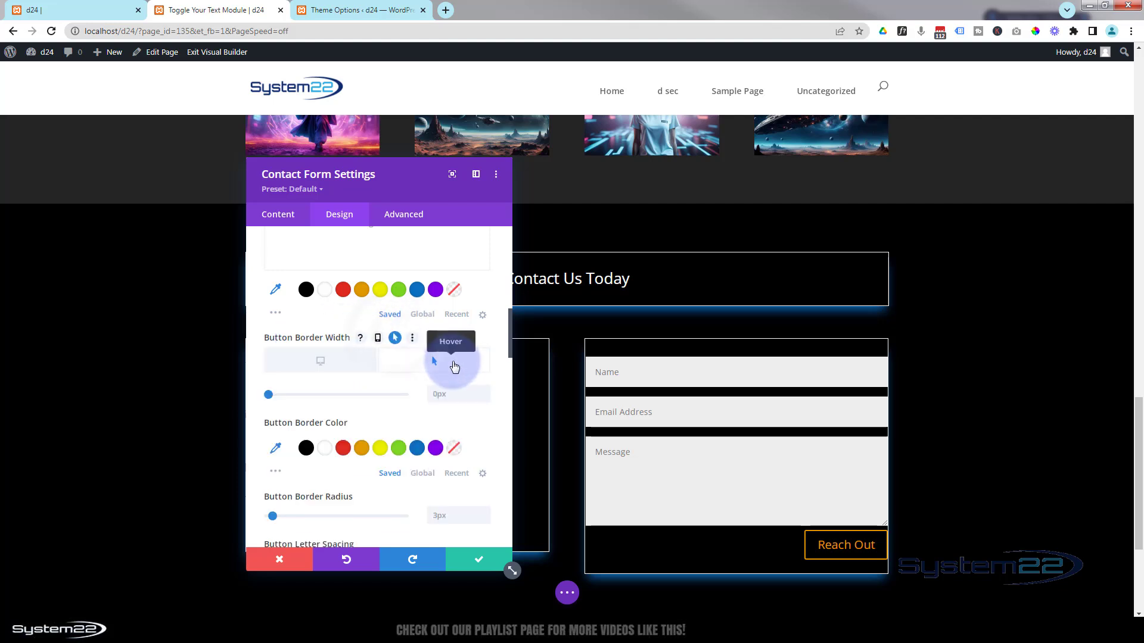
left_click(484, 389)
left_click(484, 389)
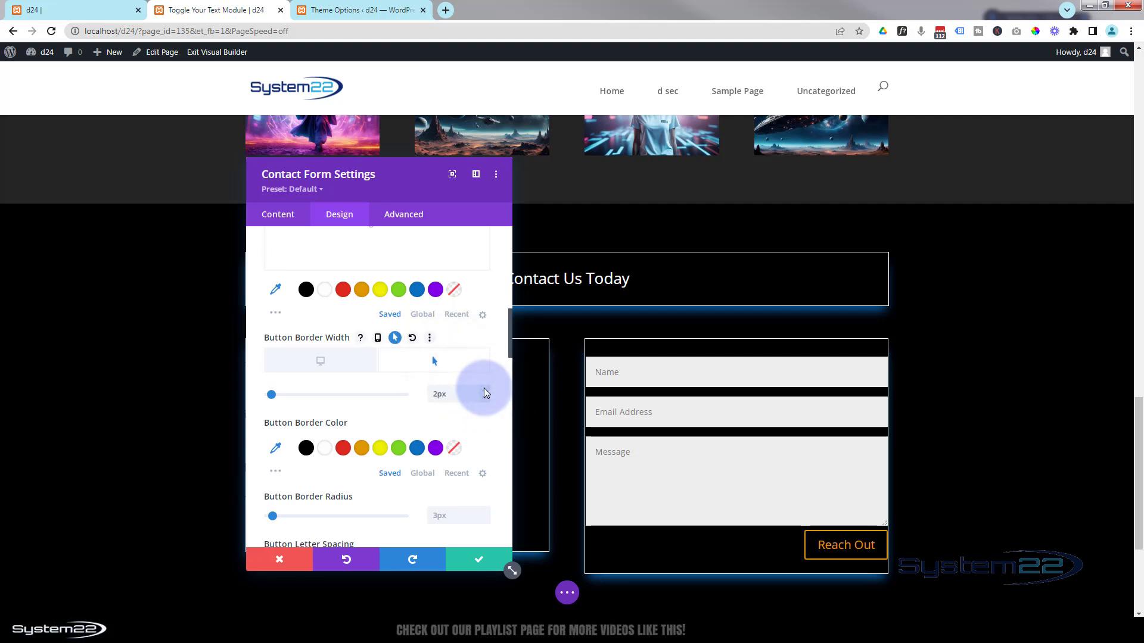
left_click(340, 365)
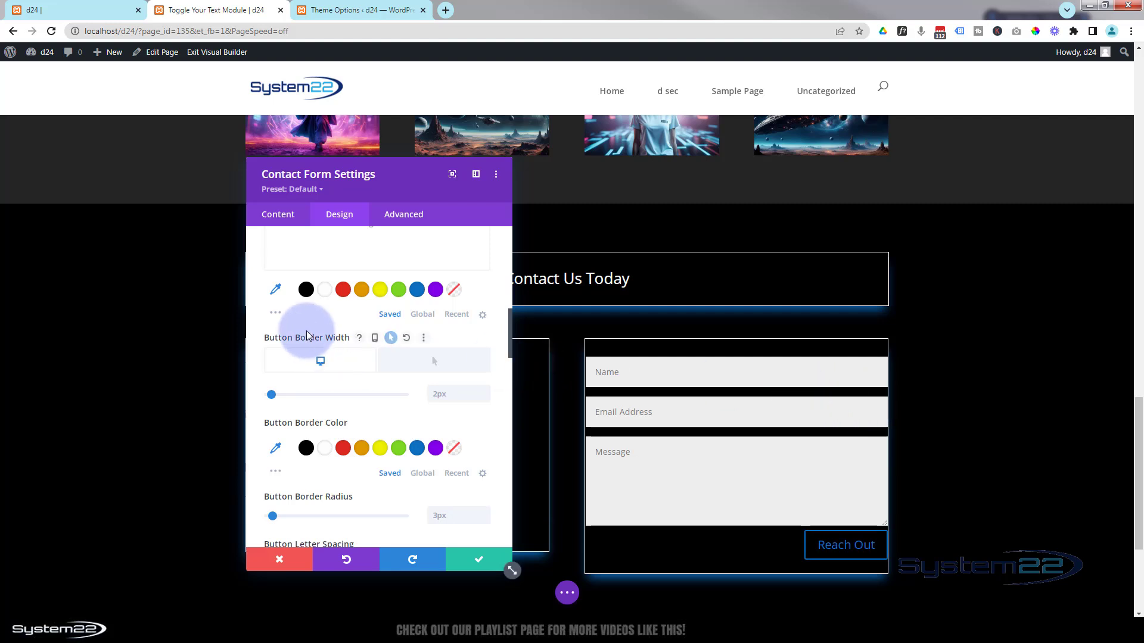
- Collapse the button options and expand the form's Spacing settings to edit top padding
scroll(306, 335, "up", 10)
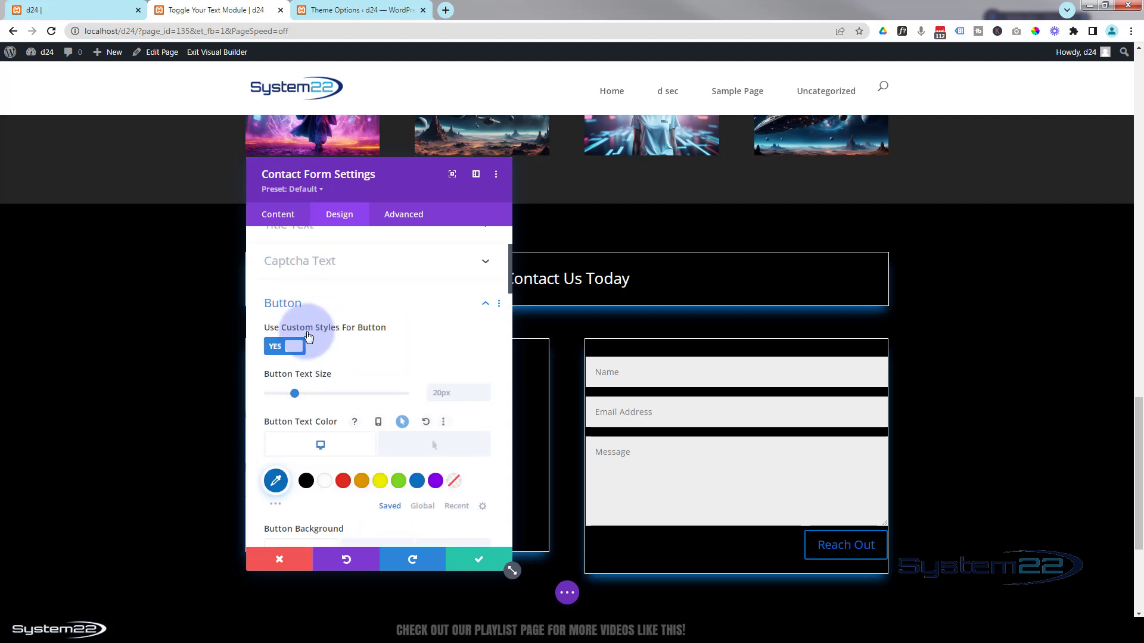
left_click(283, 418)
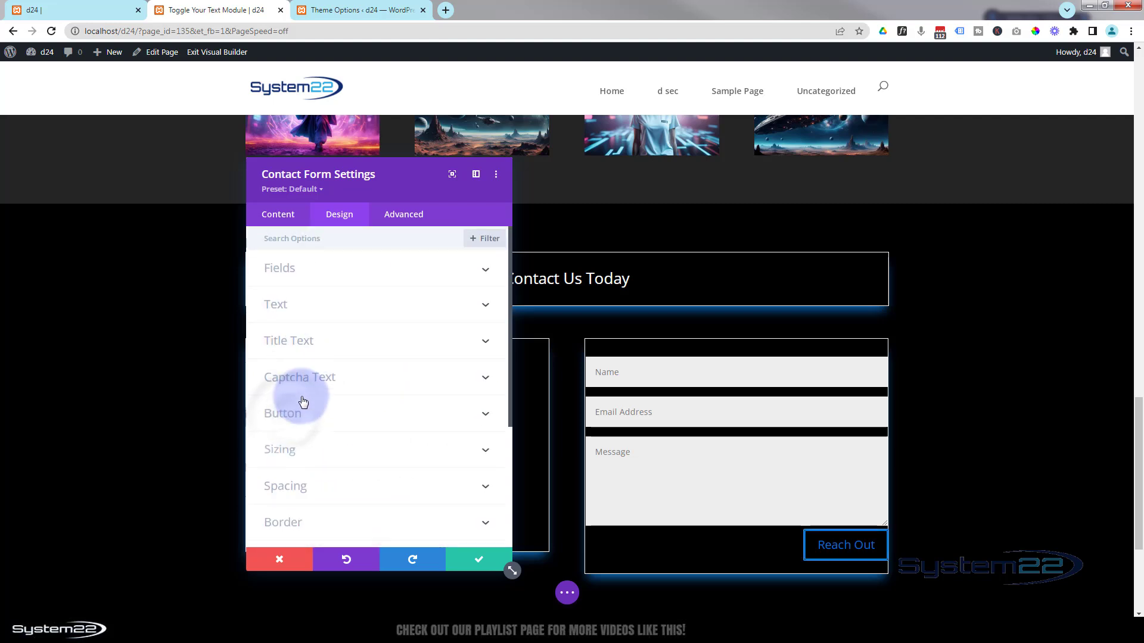
scroll(303, 399, "down", 1)
left_click(287, 426)
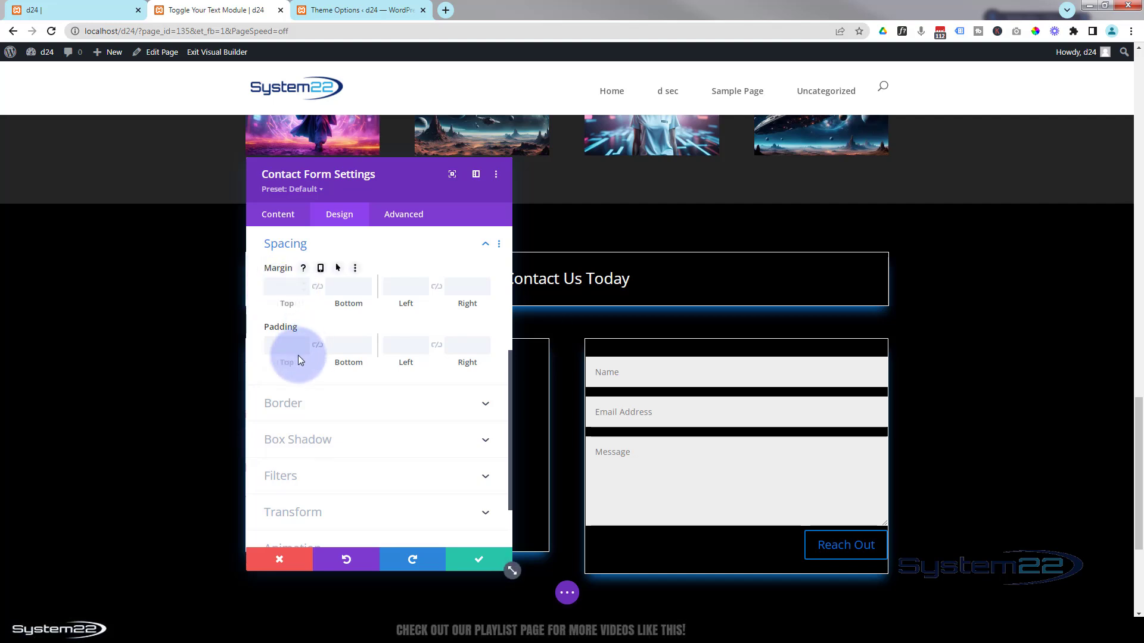
left_click(281, 340)
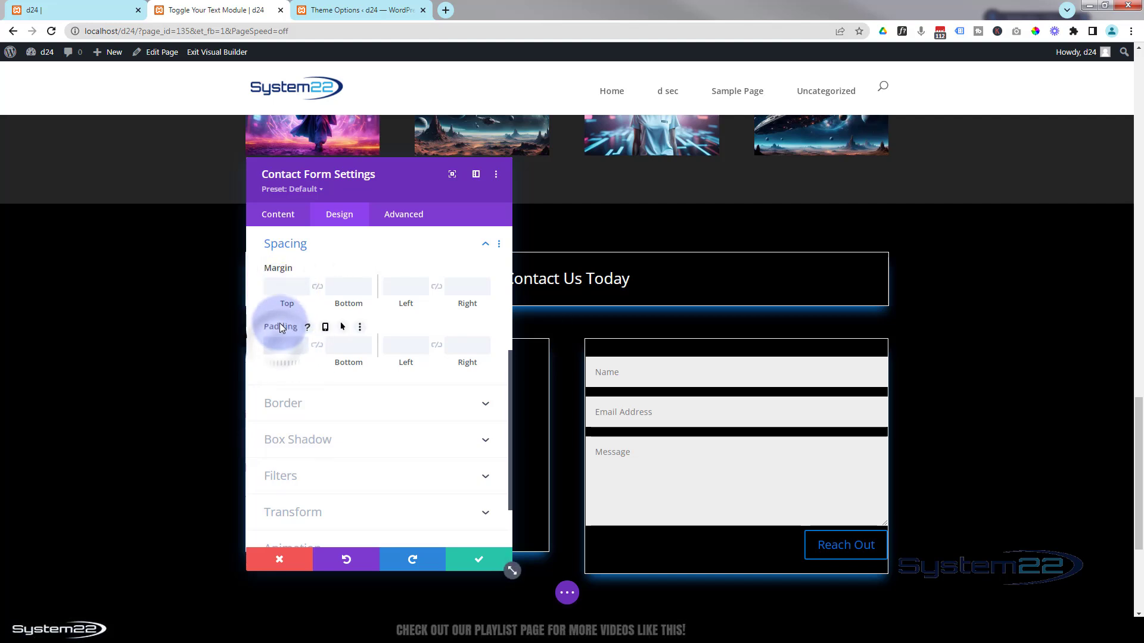
- Give the contact form 30px linked padding on all four sides and save its settings
type("30")
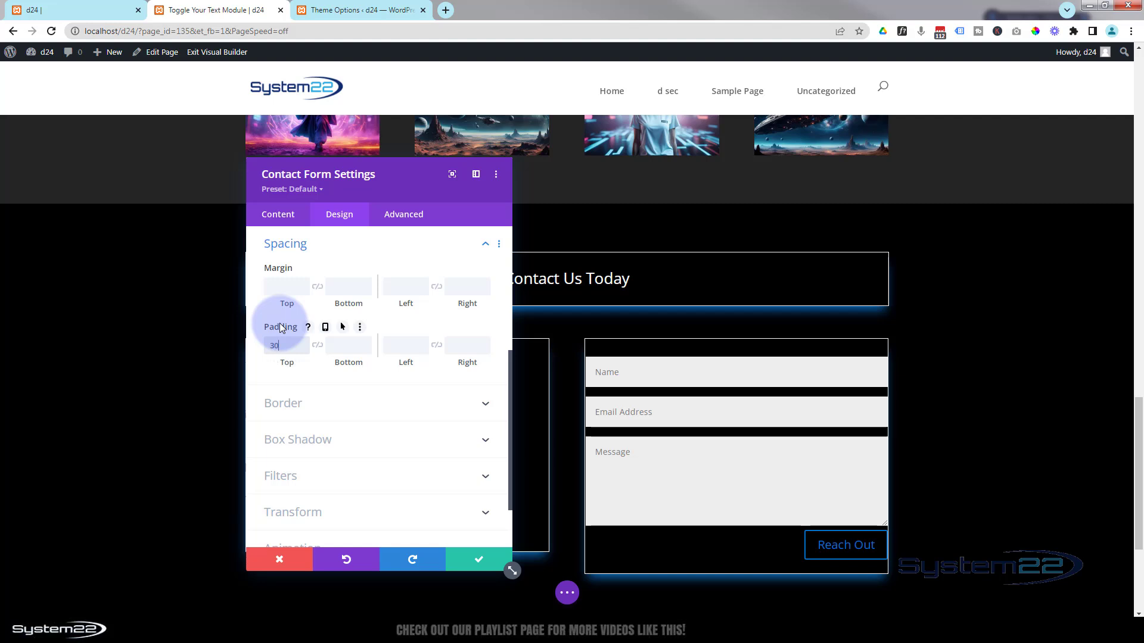
type("px")
left_click(318, 347)
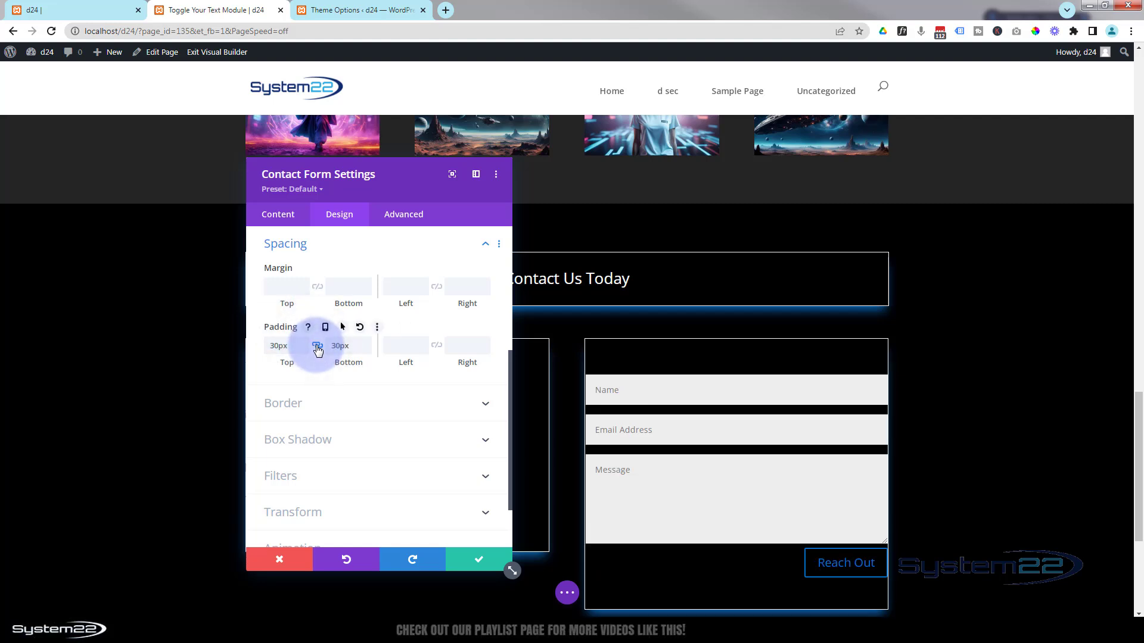
left_click(402, 345)
type("30px")
left_click(437, 345)
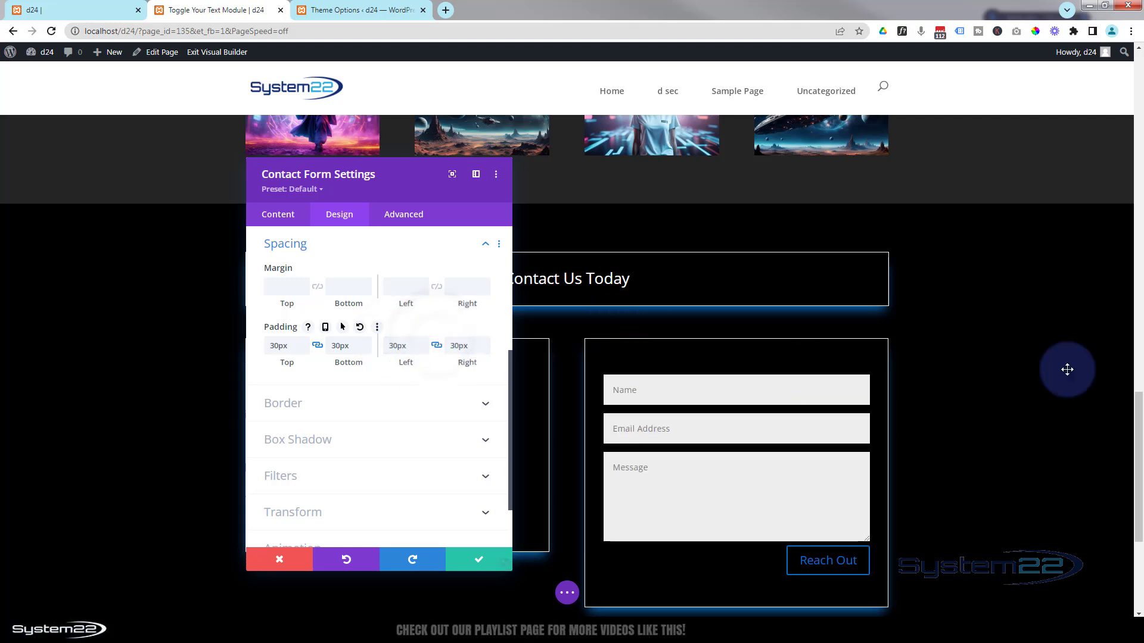
scroll(1077, 354, "down", 2)
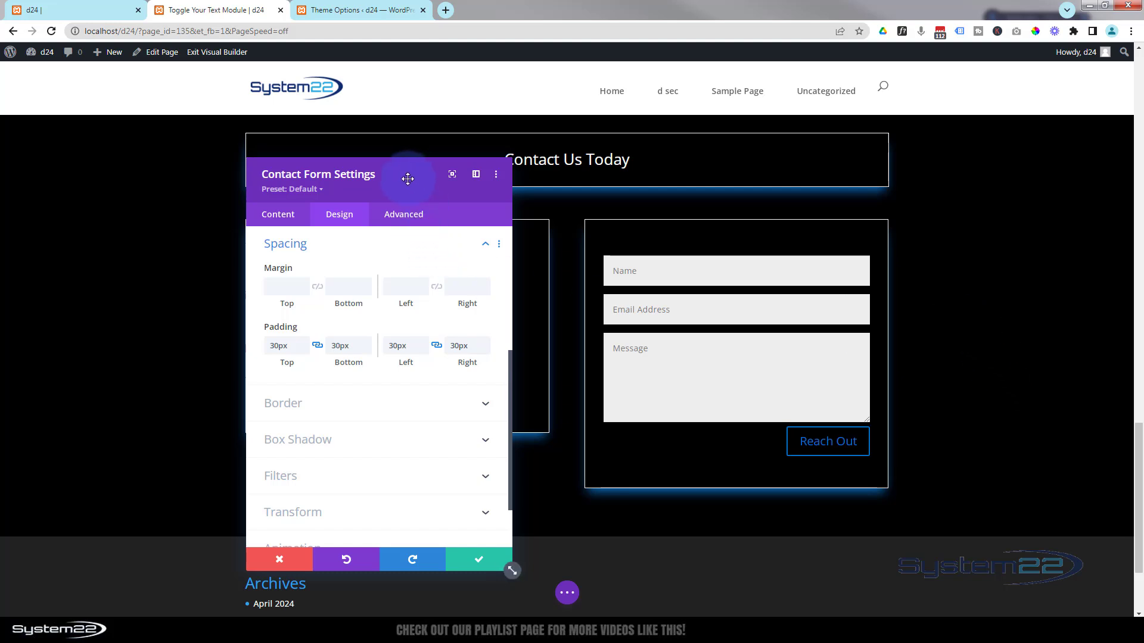
left_click_drag(407, 178, 901, 182)
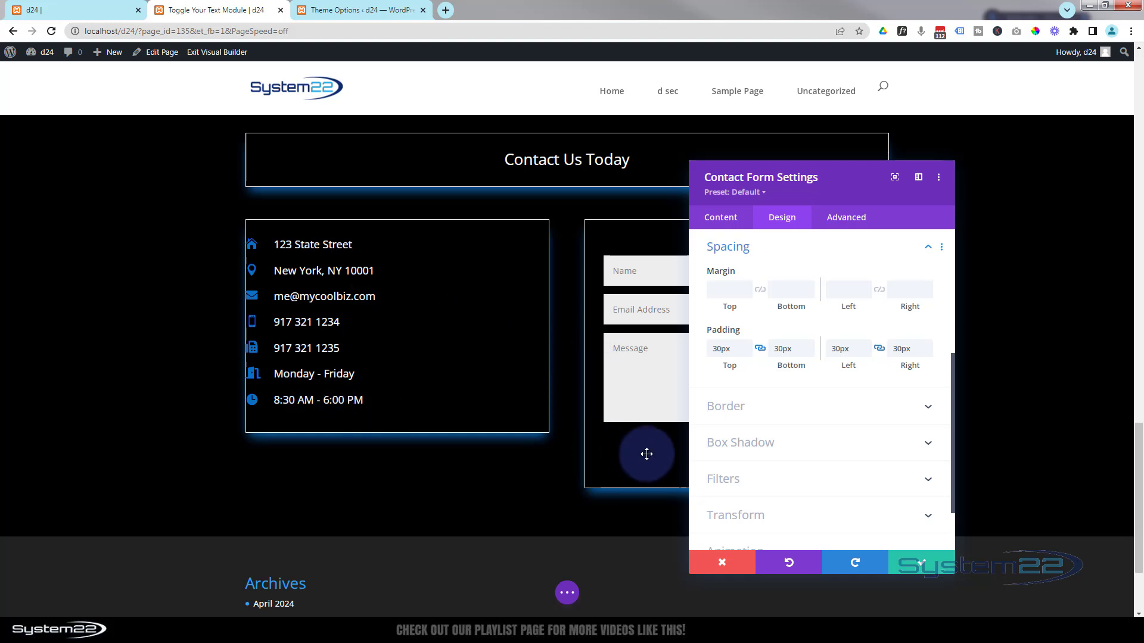
mouse_move(385, 366)
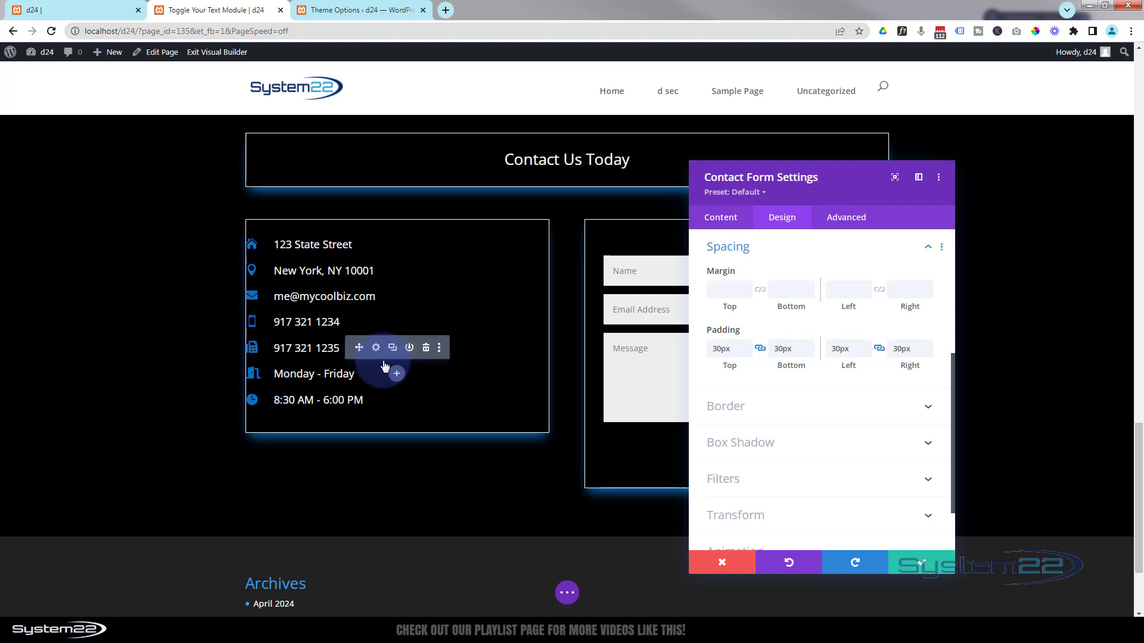
left_click(911, 564)
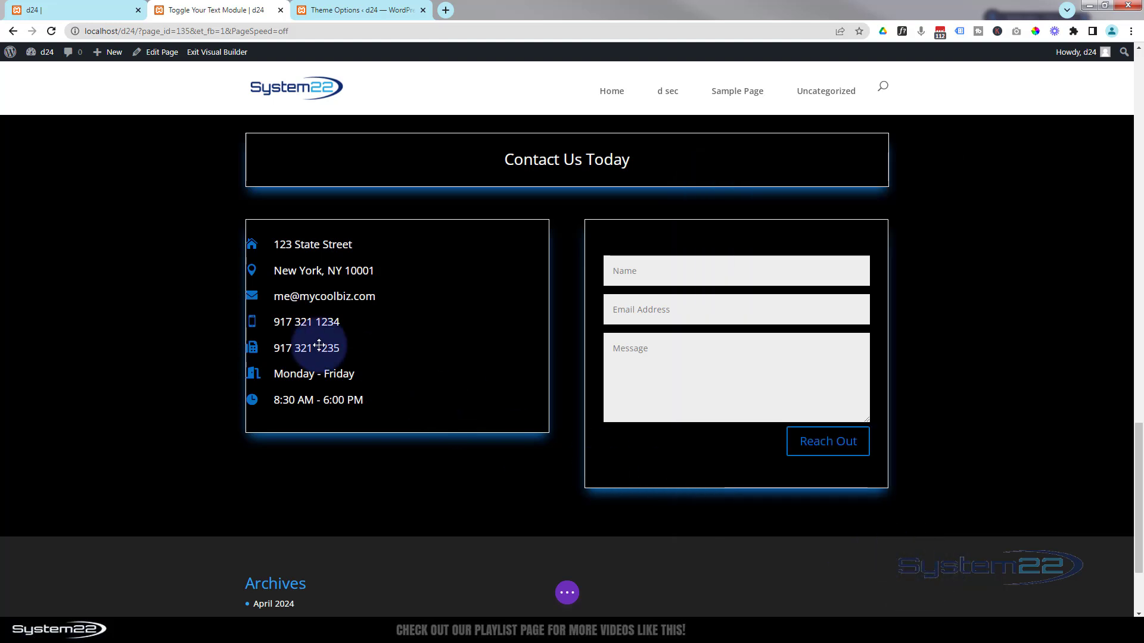
- Open the left column's spacing settings and set its left padding to 12%
mouse_move(384, 295)
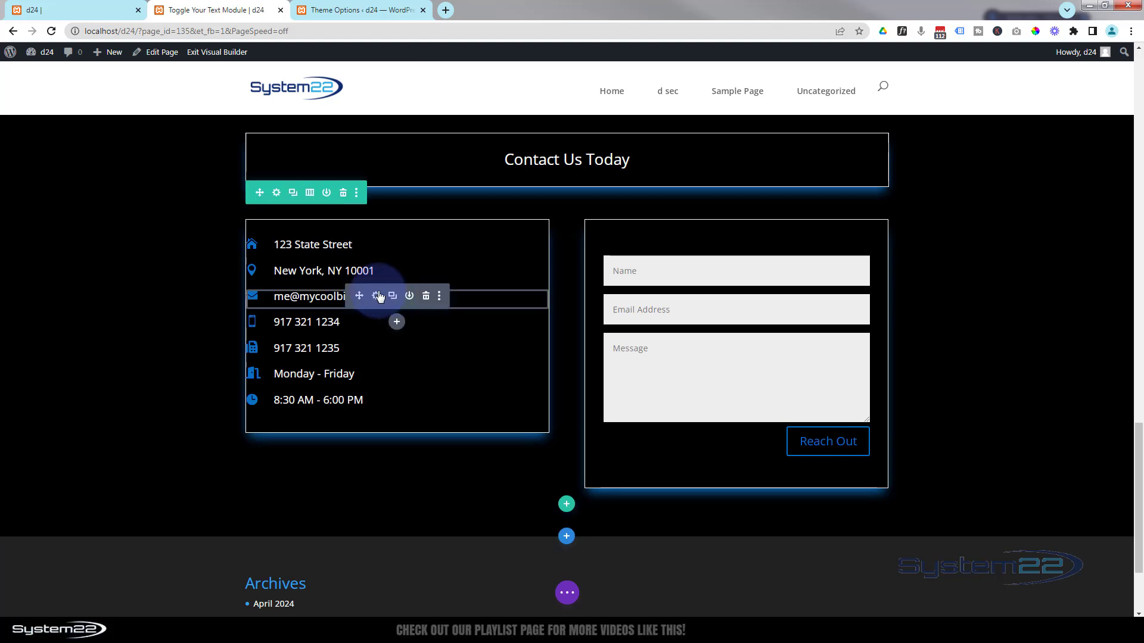
left_click(276, 193)
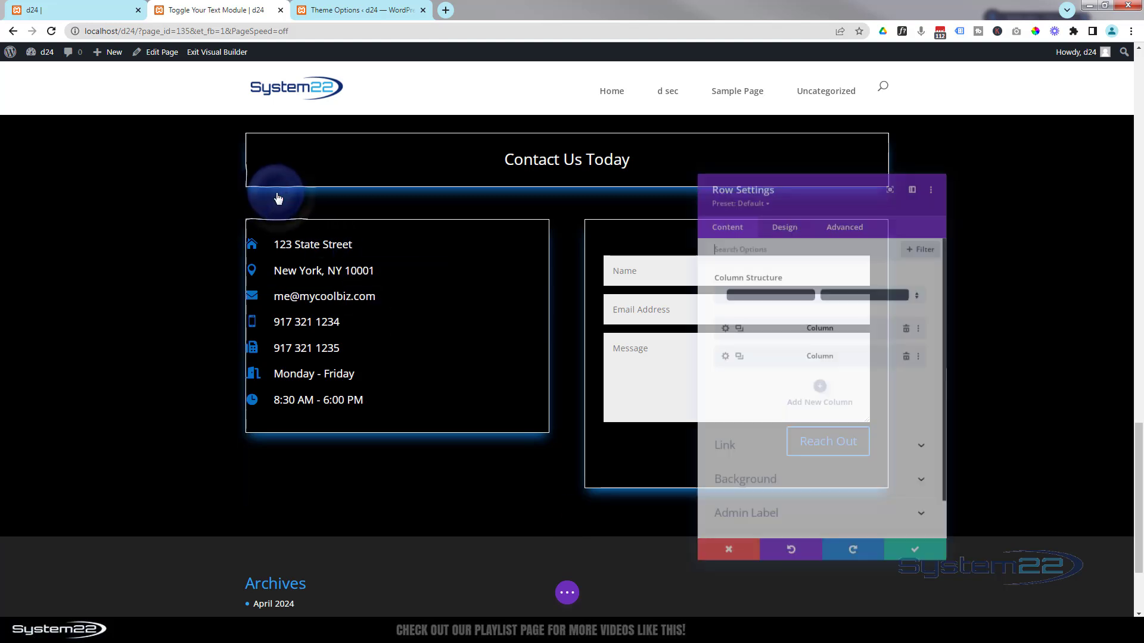
left_click(718, 327)
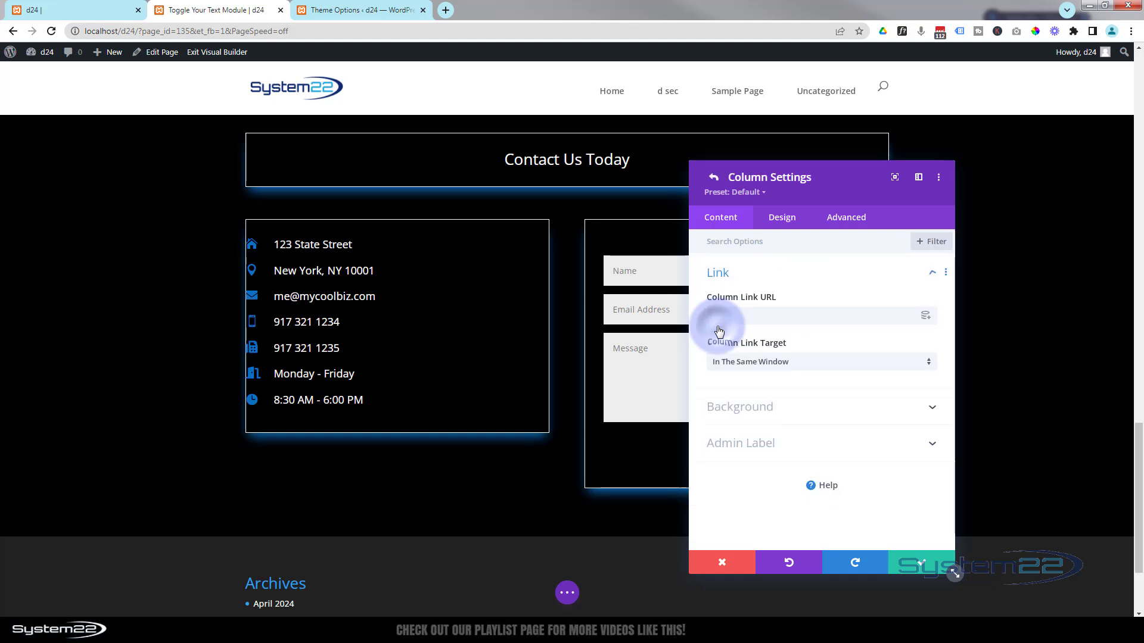
left_click(782, 218)
left_click(818, 276)
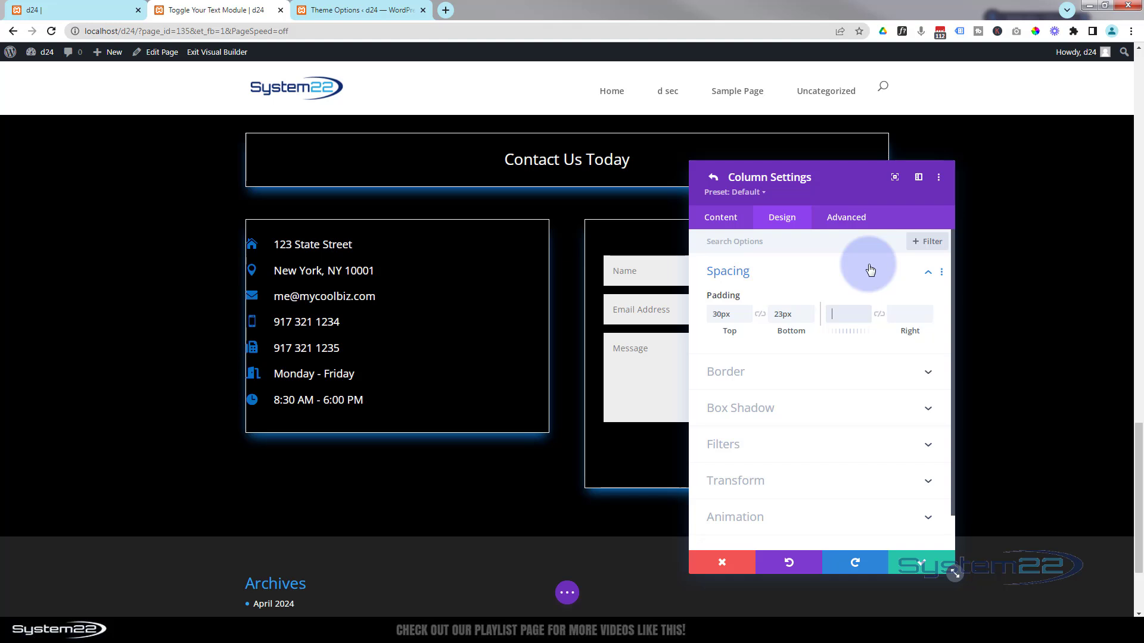
type("%")
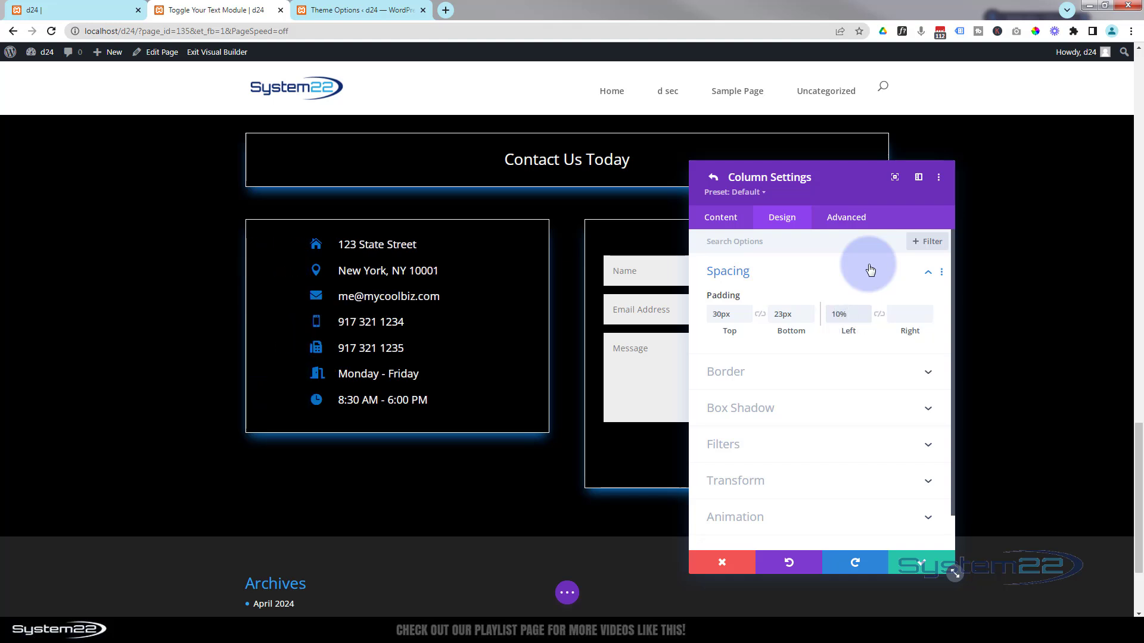
left_click(866, 310)
left_click(867, 310)
left_click(866, 310)
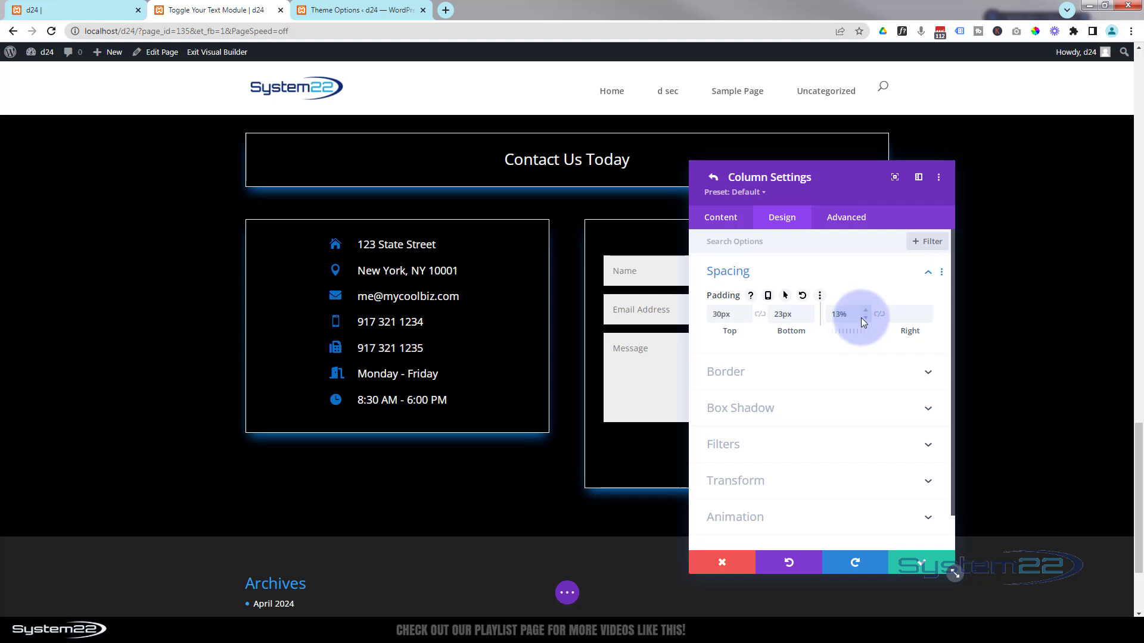
left_click(865, 317)
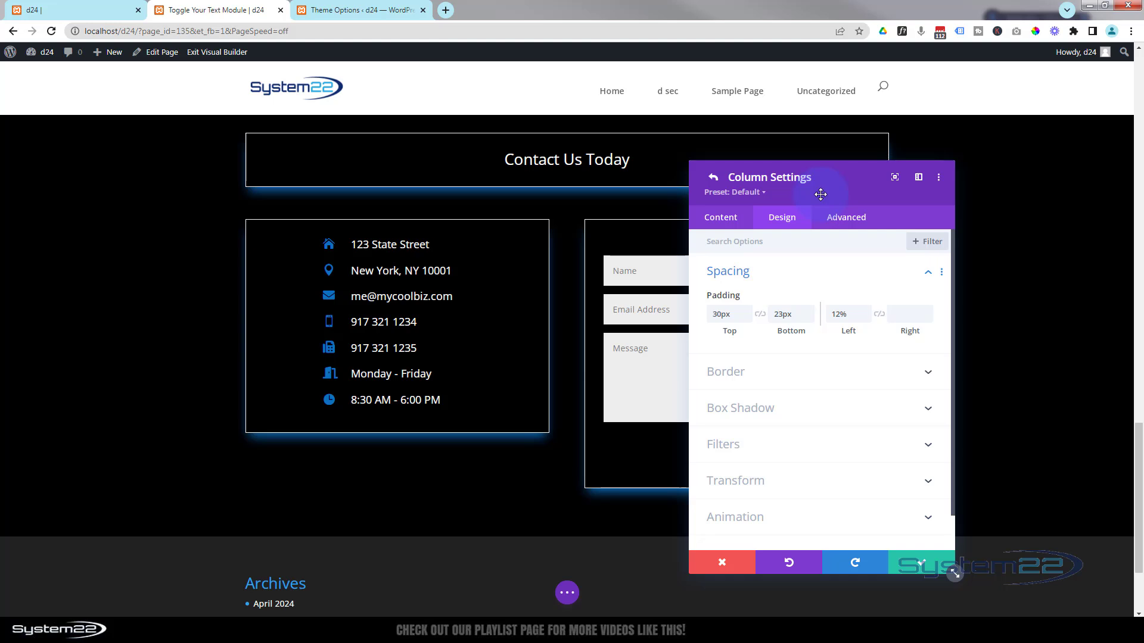
- Link the column's top and bottom padding at 72px and save the row settings
left_click(761, 316)
left_click(713, 316)
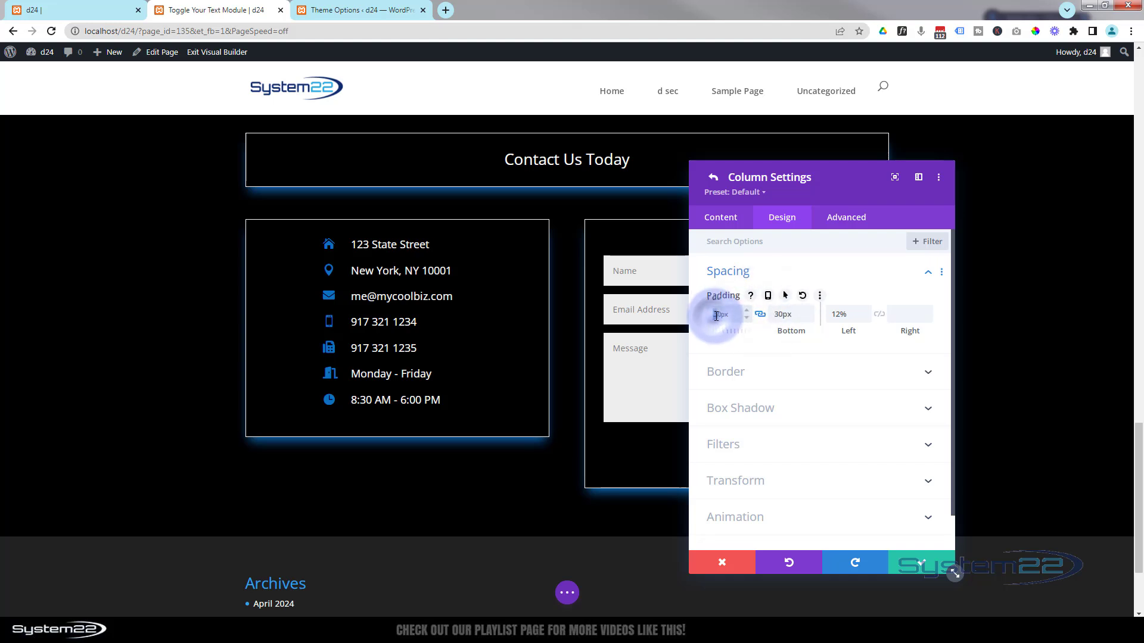
type("5")
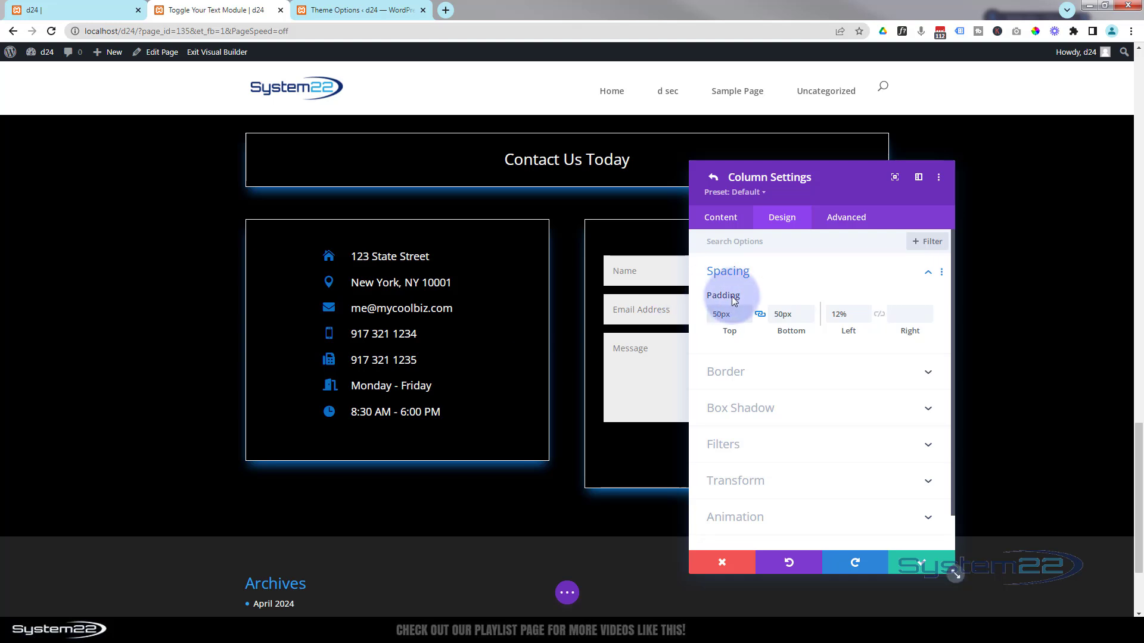
left_click(714, 314)
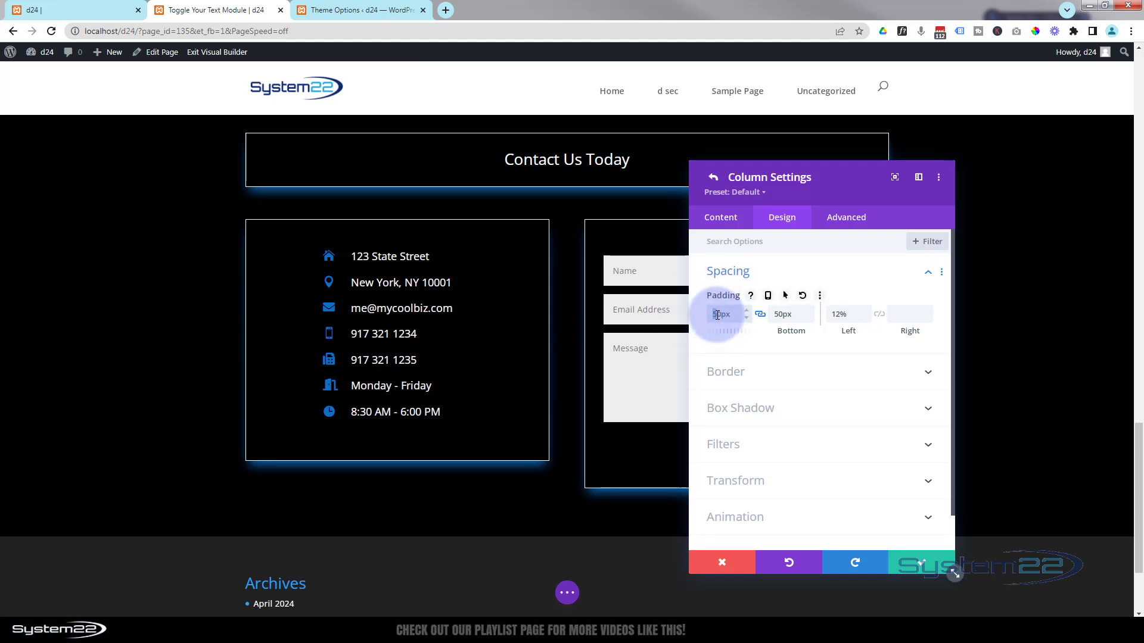
type("6")
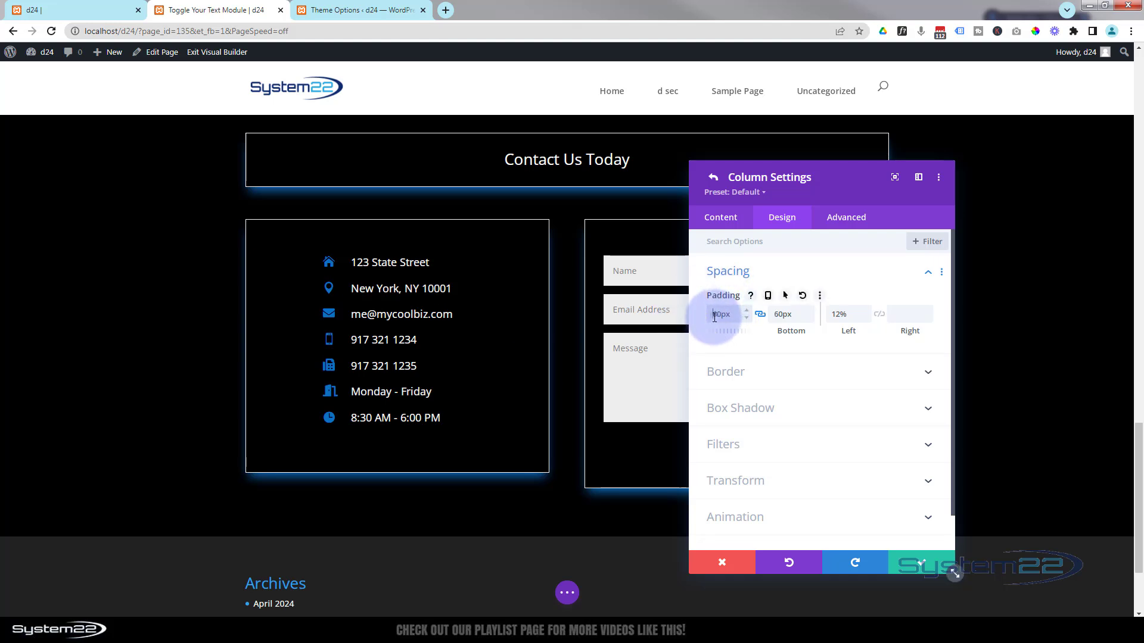
left_click_drag(714, 317, 717, 318)
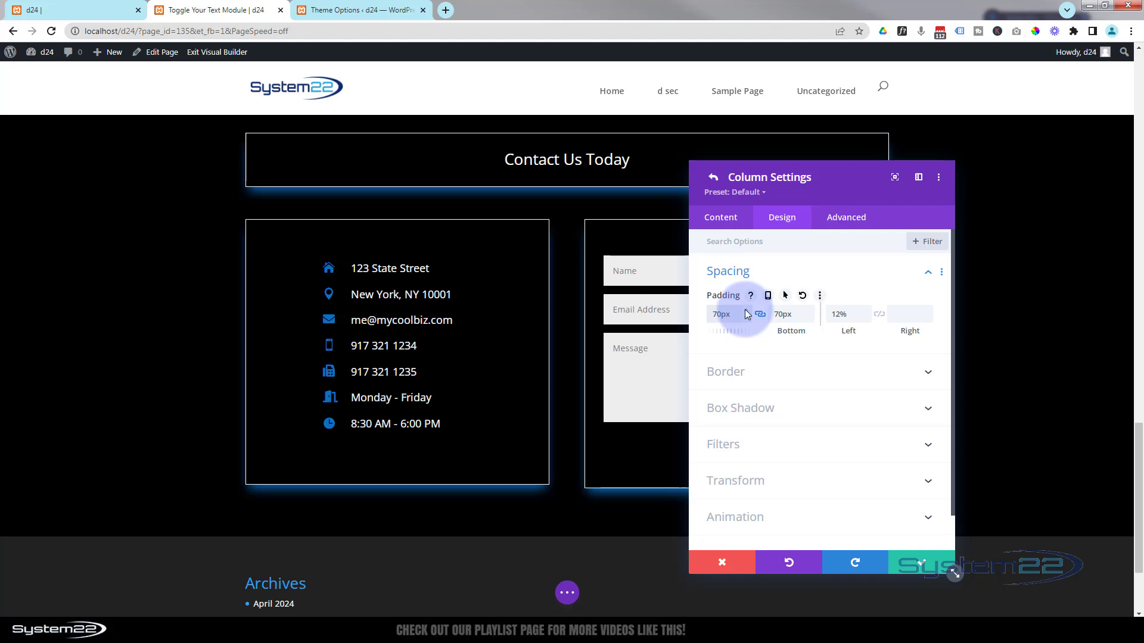
left_click(746, 310)
left_click(746, 310)
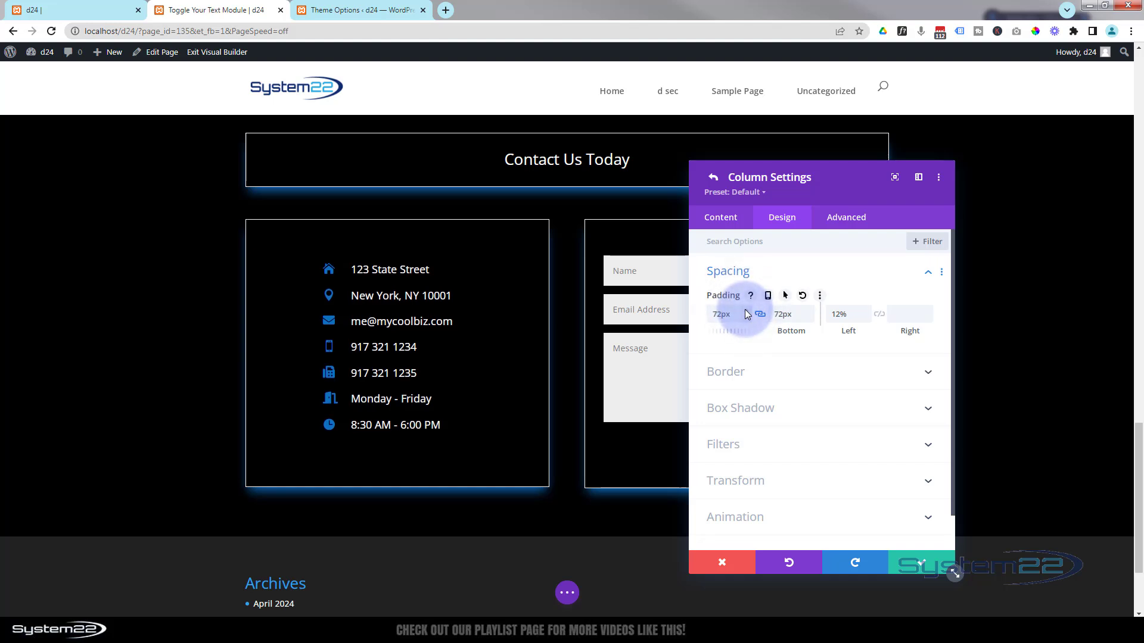
left_click(746, 310)
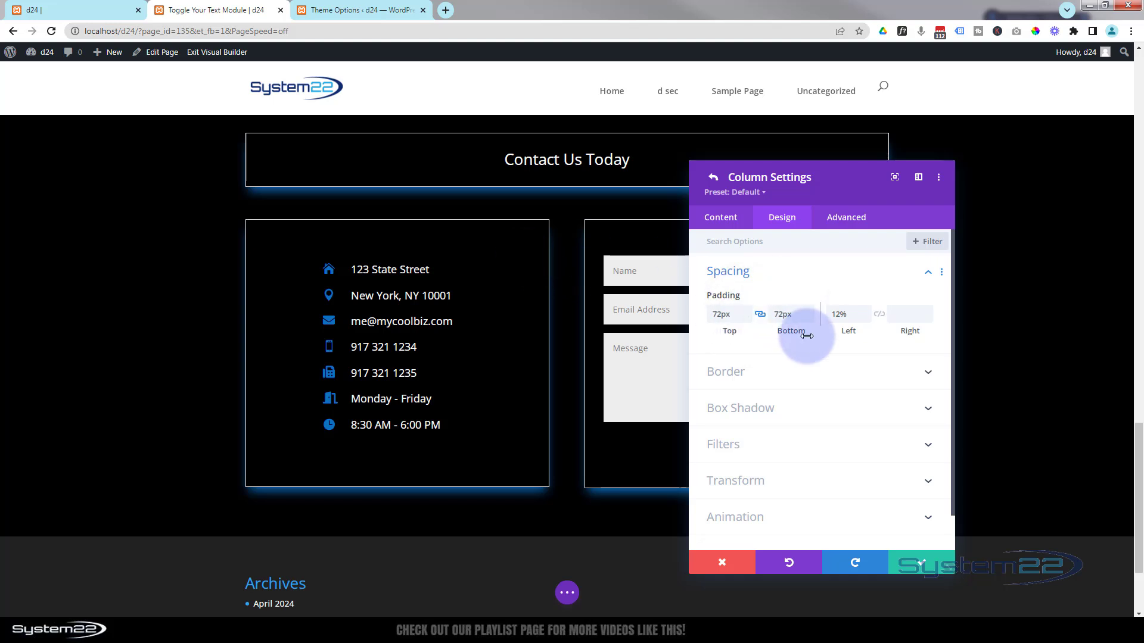
left_click(916, 564)
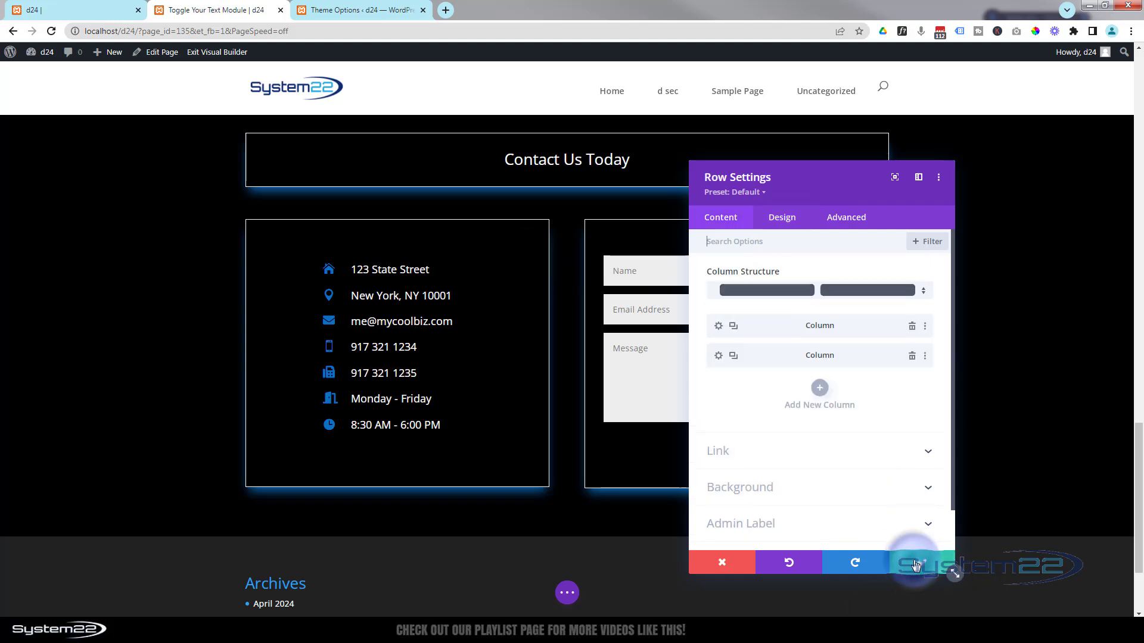
left_click(915, 565)
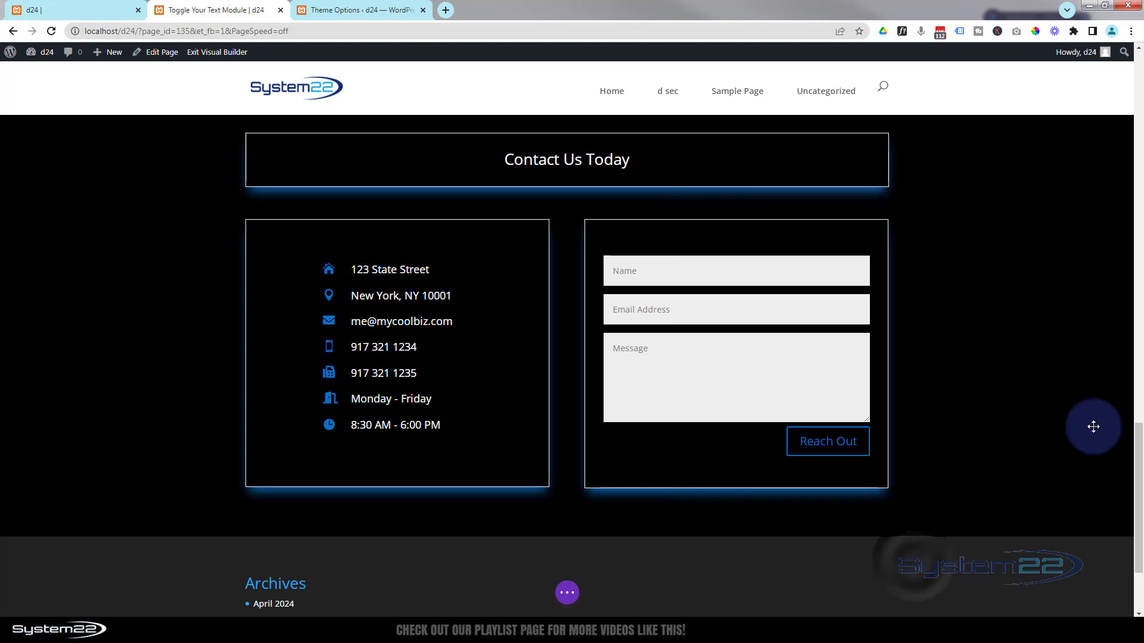
- Preview the contact section in Tablet View
scroll(1017, 364, "up", 2)
scroll(1017, 364, "down", 2)
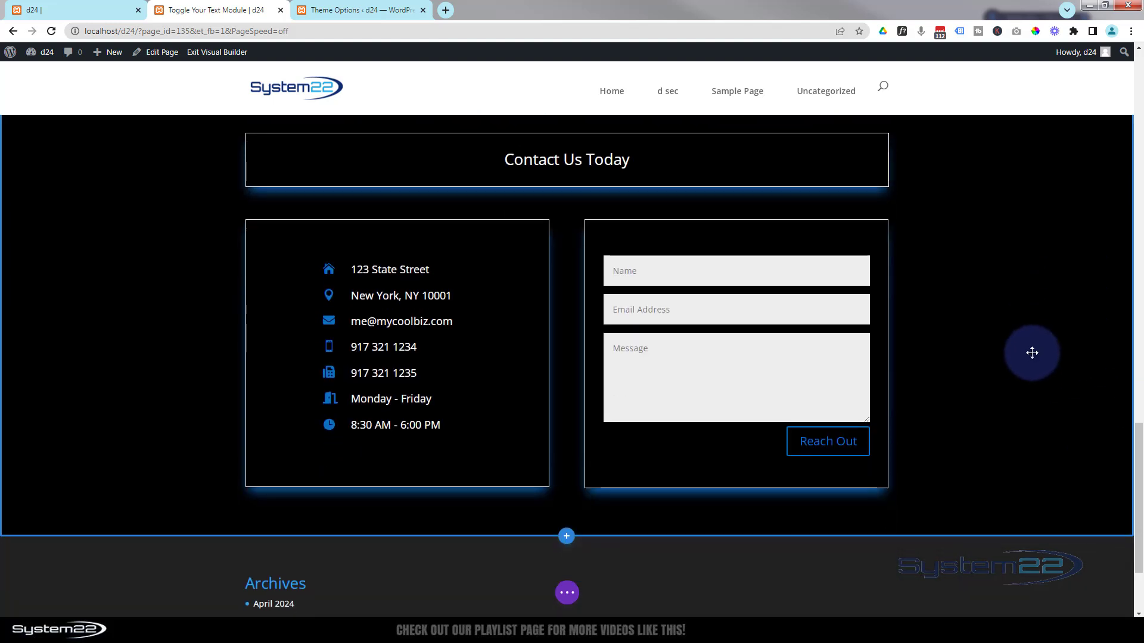
left_click(567, 594)
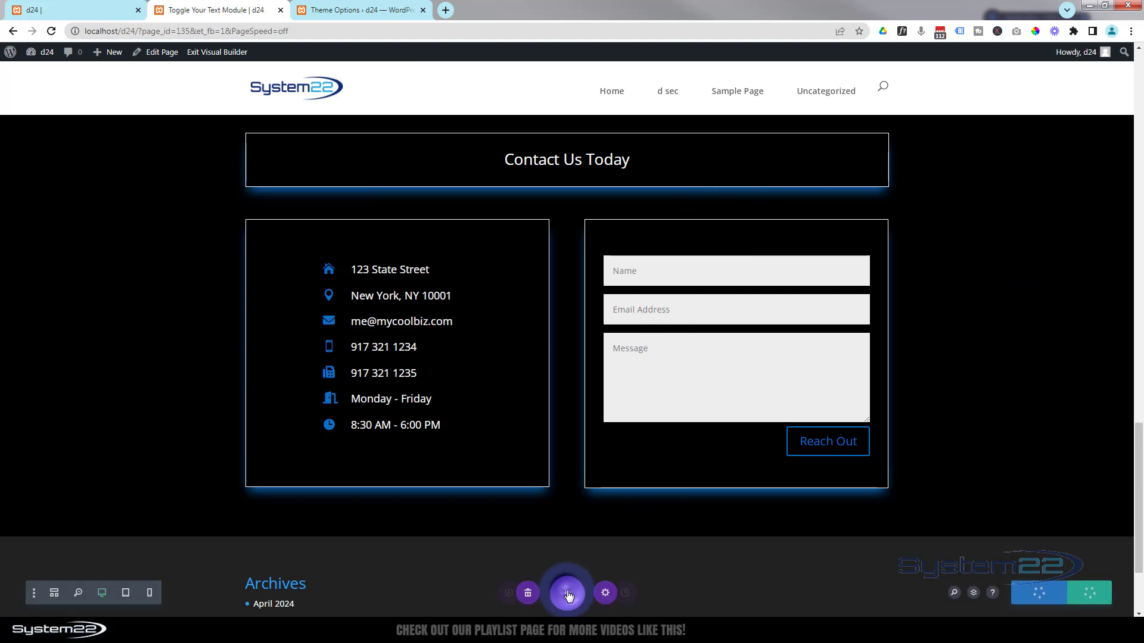
left_click(118, 593)
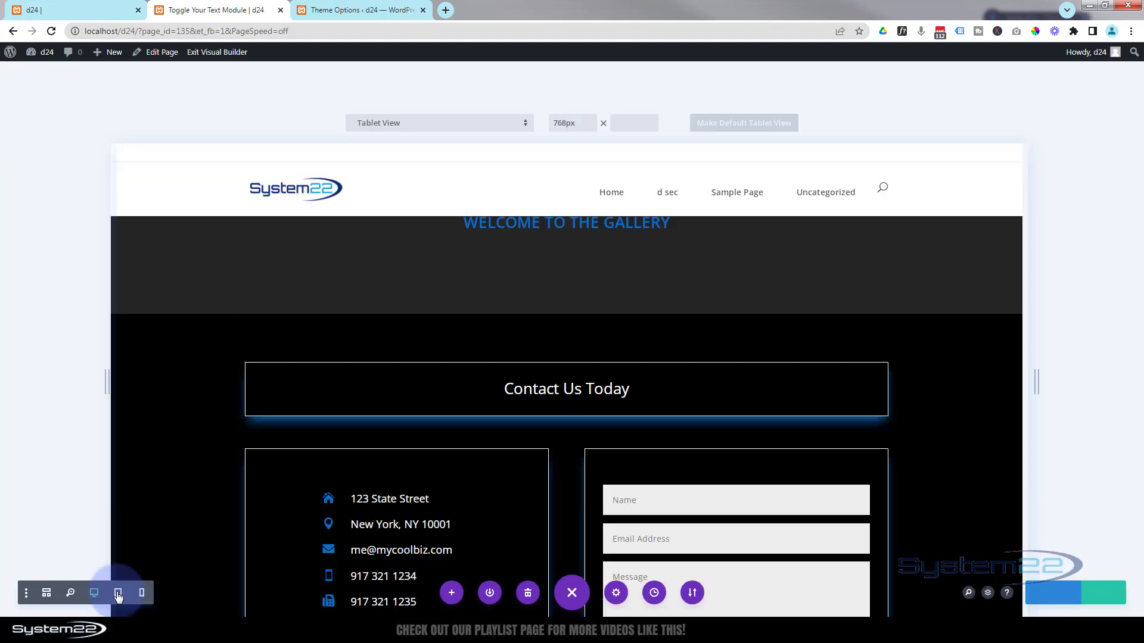
scroll(596, 327, "down", 3)
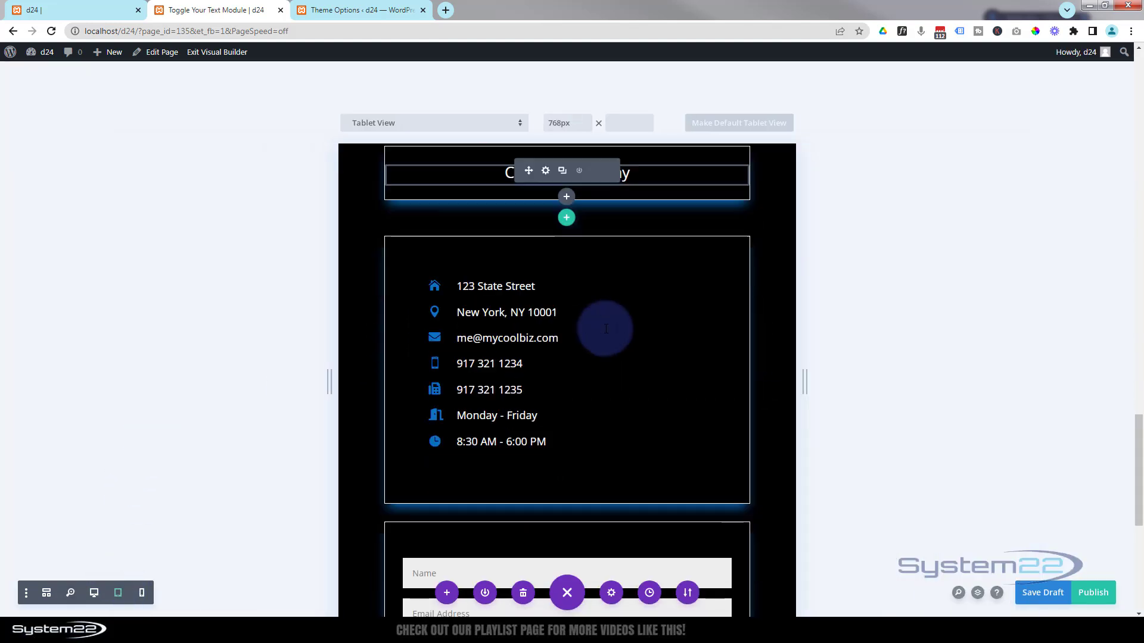
scroll(699, 351, "down", 5)
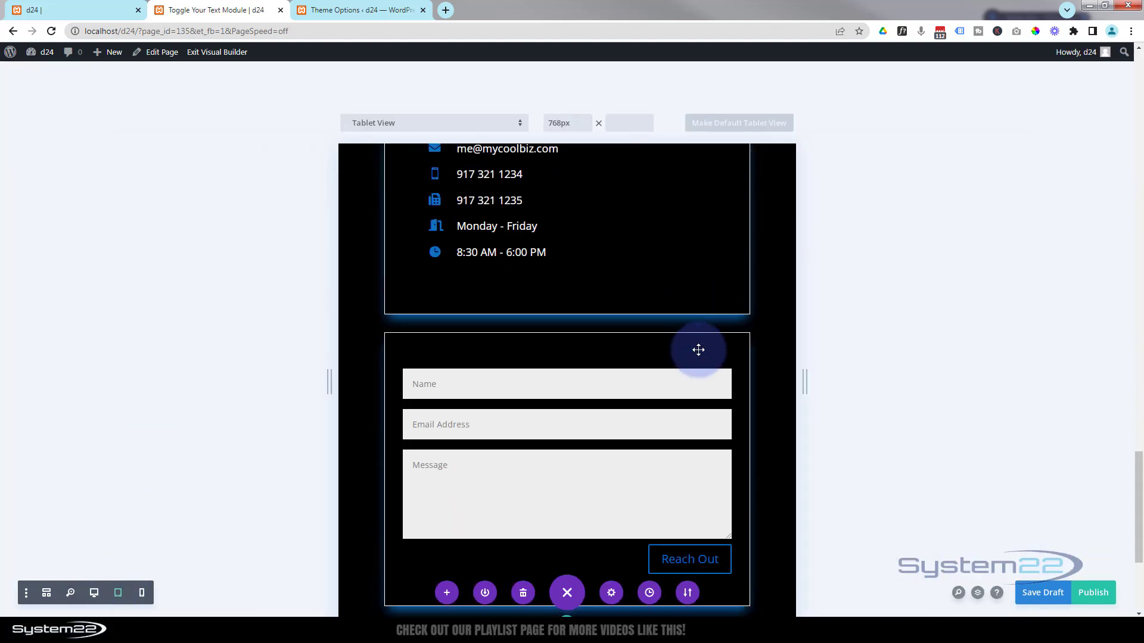
scroll(699, 351, "up", 8)
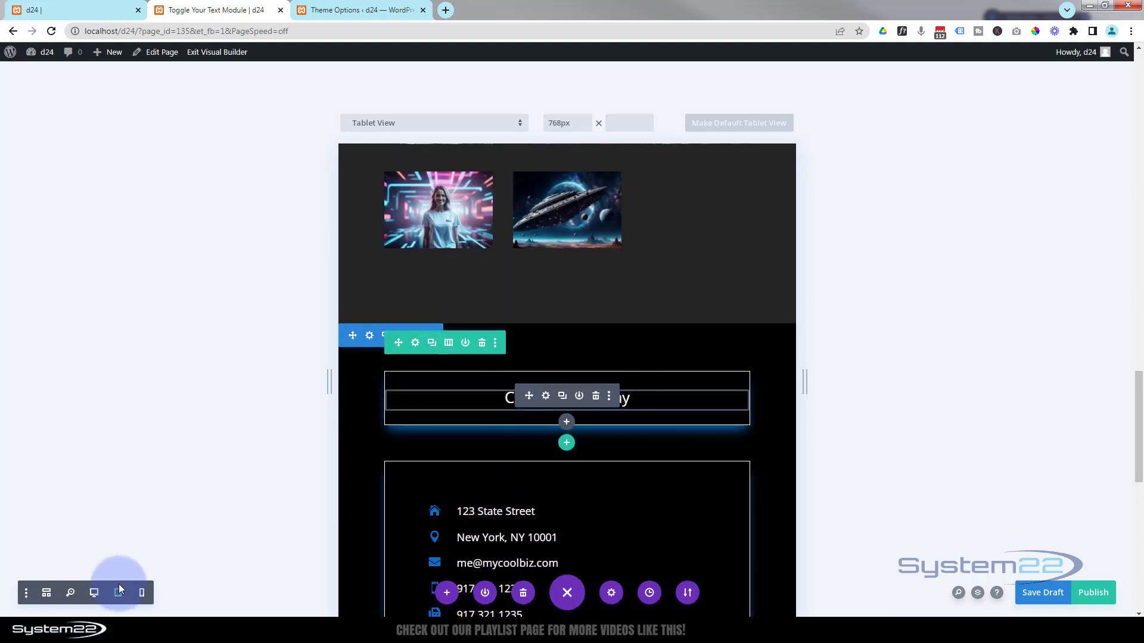
- Check the stacked columns in Phone View and save the page as a draft
left_click(141, 593)
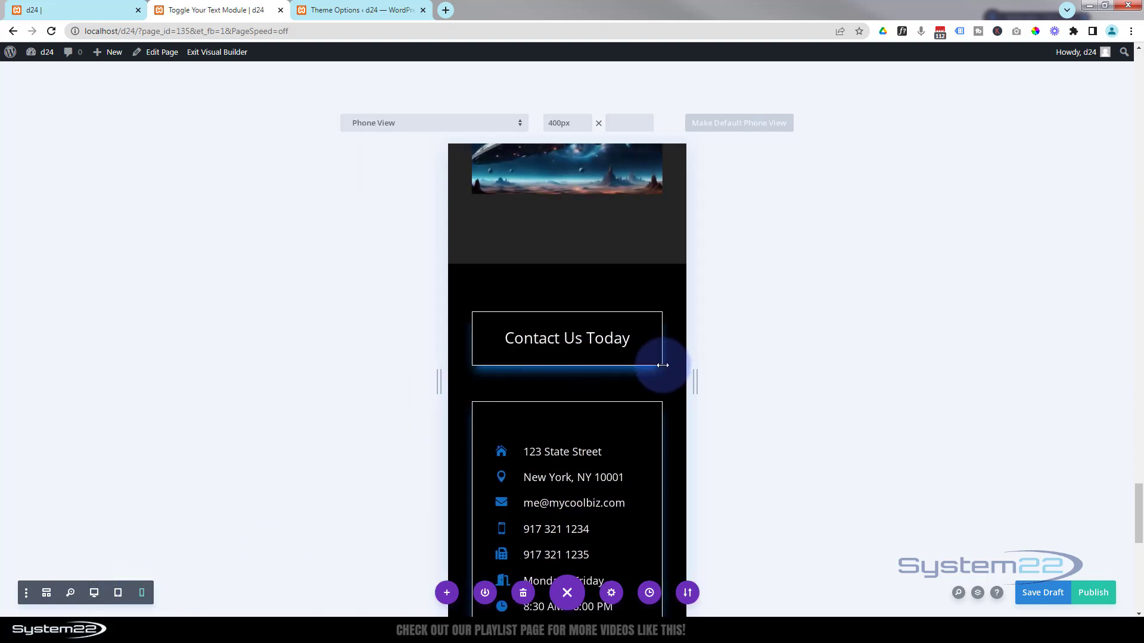
scroll(660, 364, "down", 2)
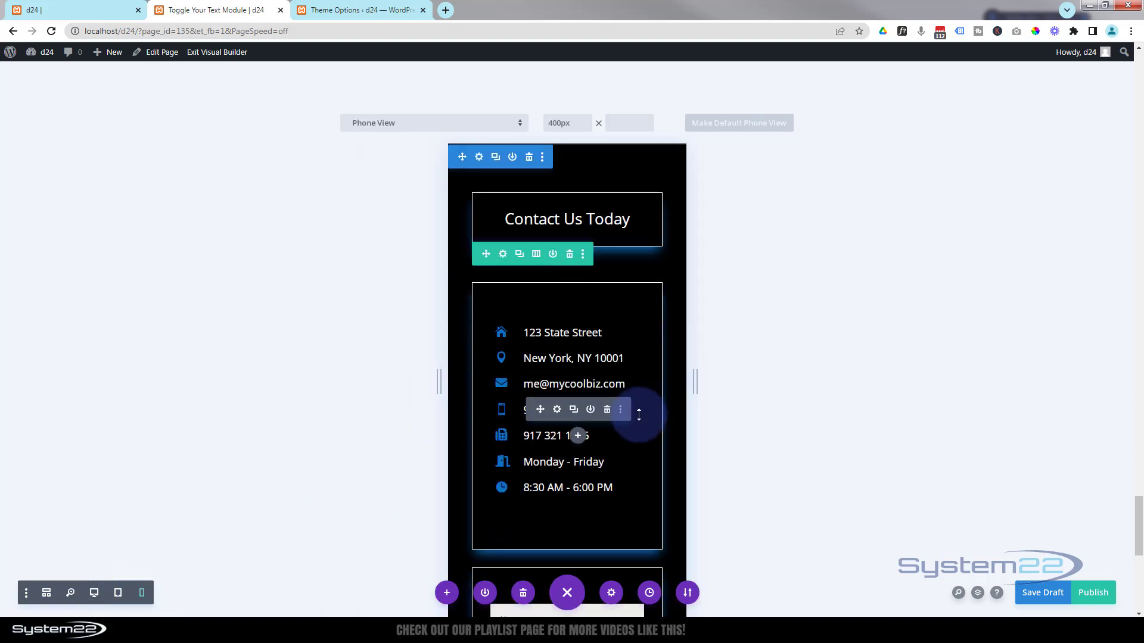
scroll(640, 409, "down", 5)
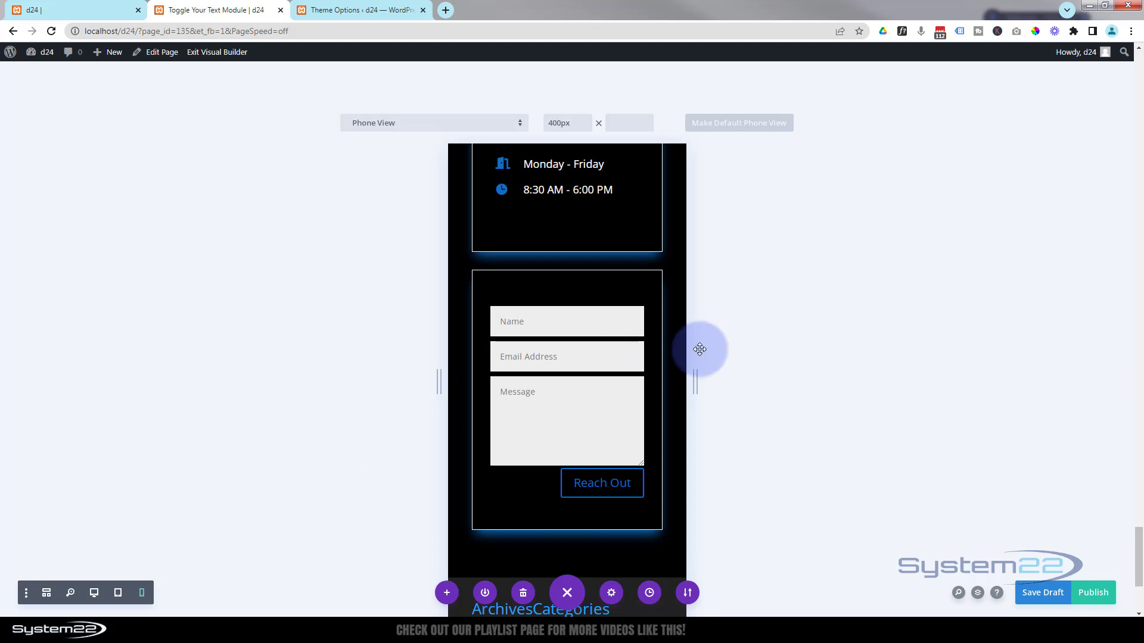
left_click(1038, 594)
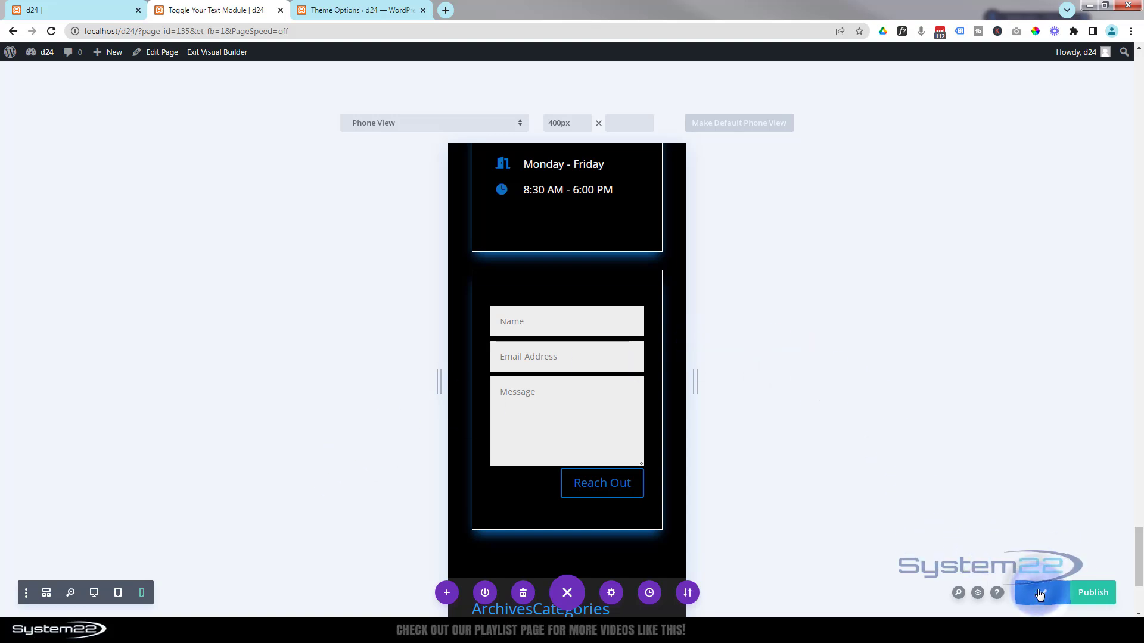
- Exit the Visual Builder and scroll down to the contact section on the live page
left_click(199, 52)
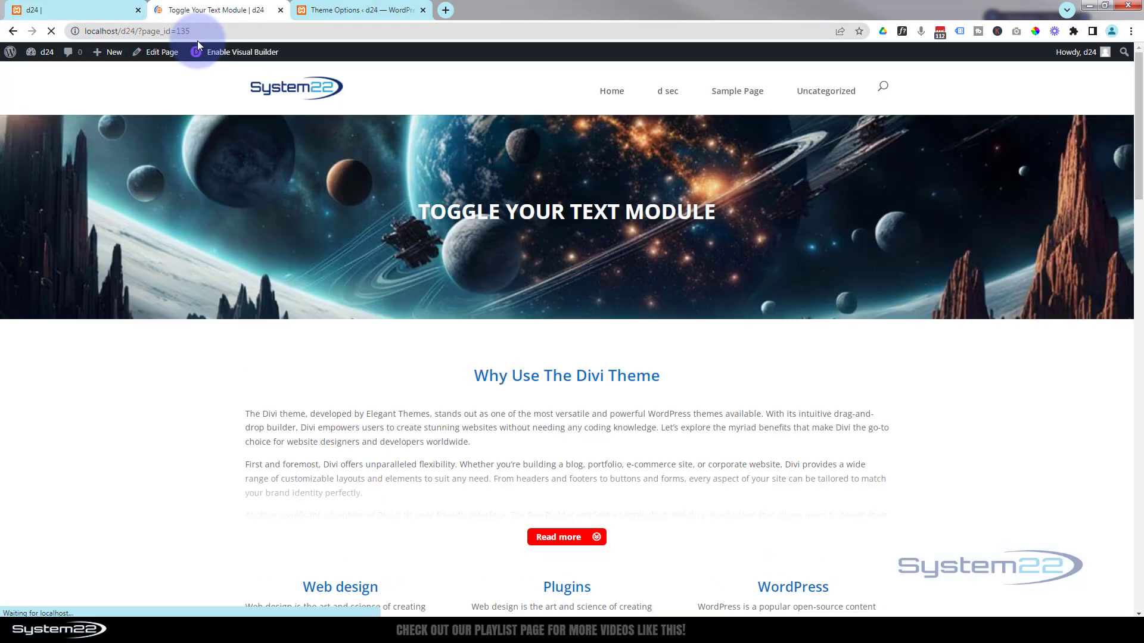
scroll(280, 212, "down", 15)
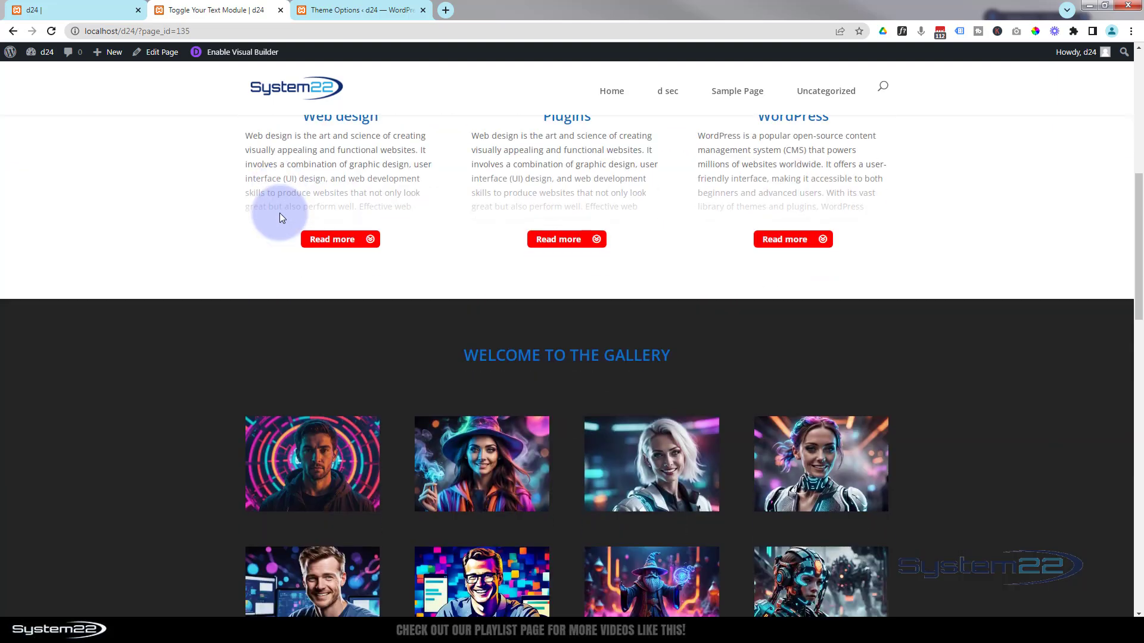
scroll(209, 209, "down", 4)
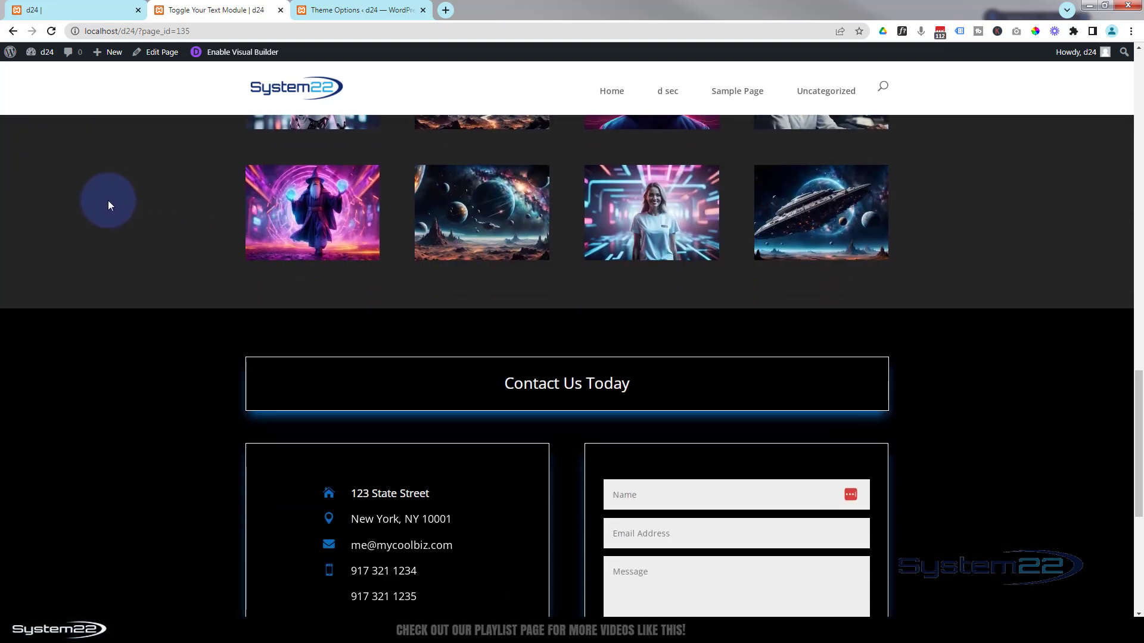
scroll(108, 200, "down", 3)
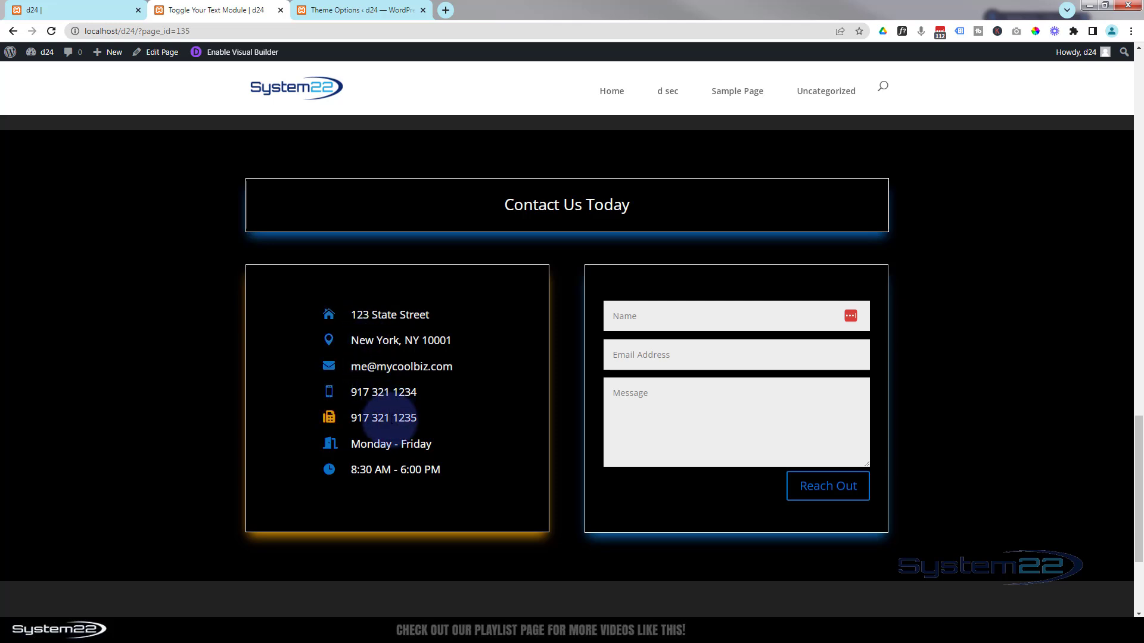
- Test the phone link, dismiss Chrome's call prompt, then test the e-mail link
left_click(384, 395)
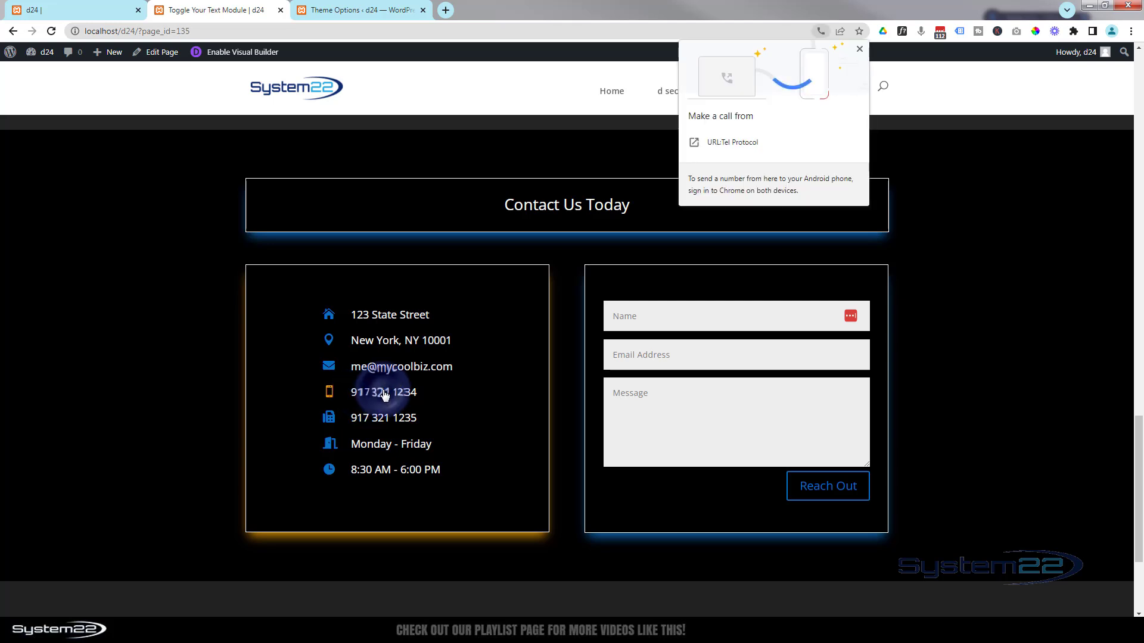
left_click(859, 50)
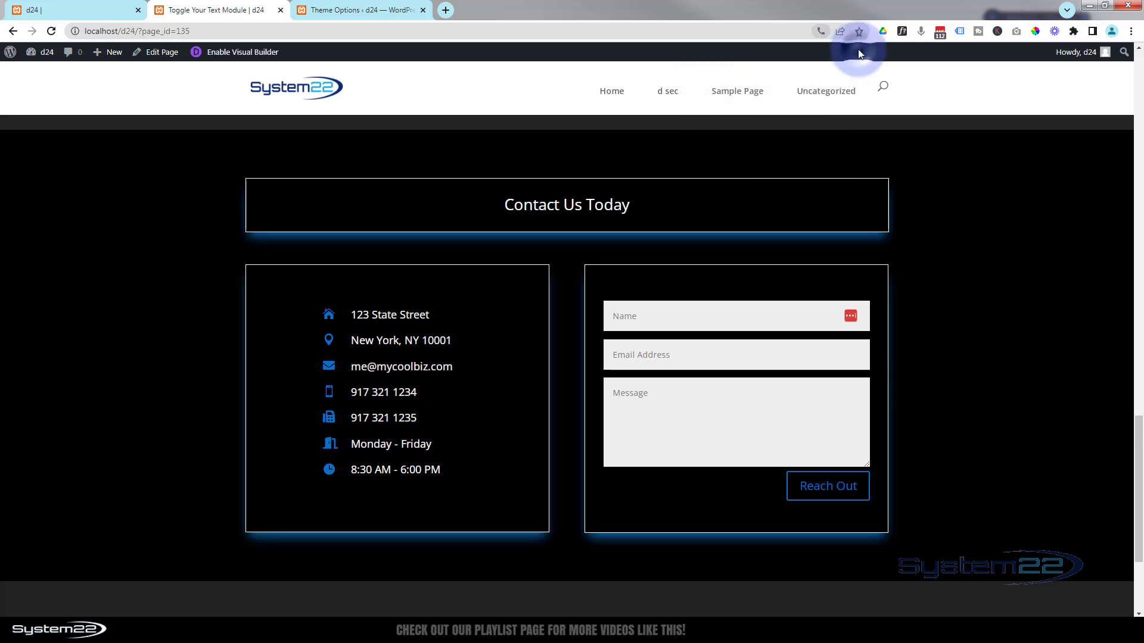
left_click(388, 369)
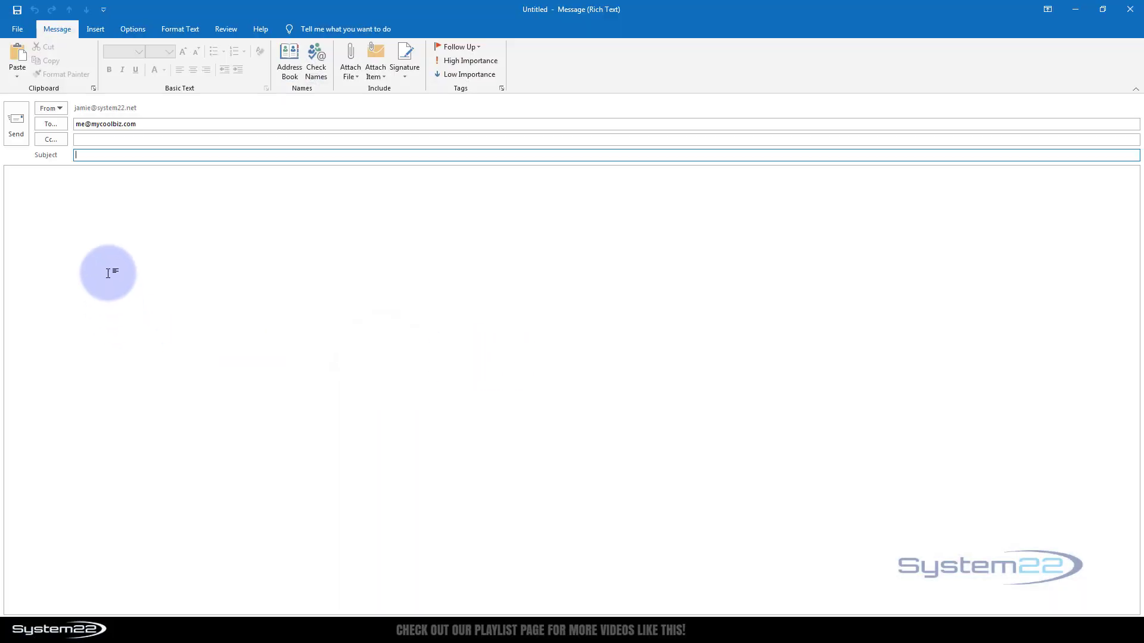
- Close the Outlook message to the site's contact address without saving it
left_click_drag(153, 122, 57, 122)
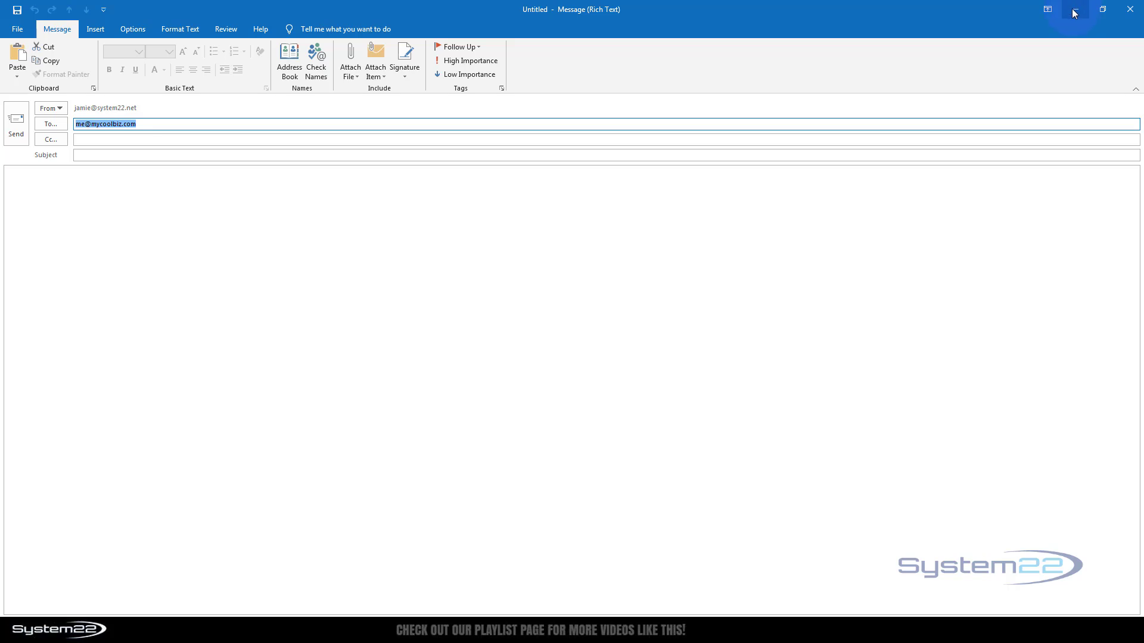
left_click(1130, 9)
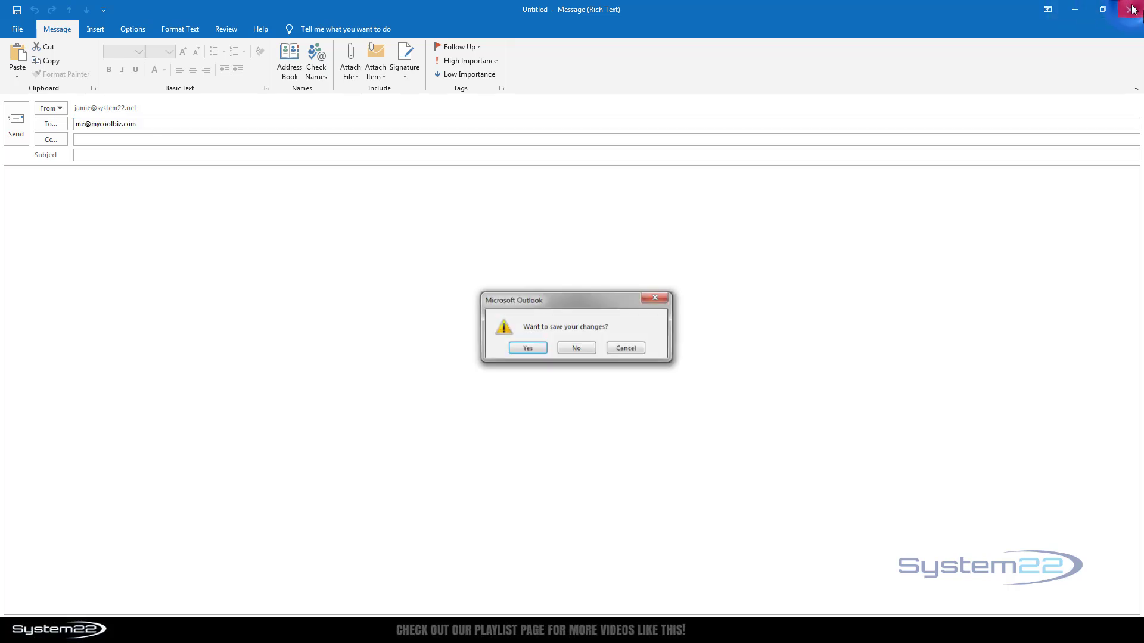
left_click(568, 351)
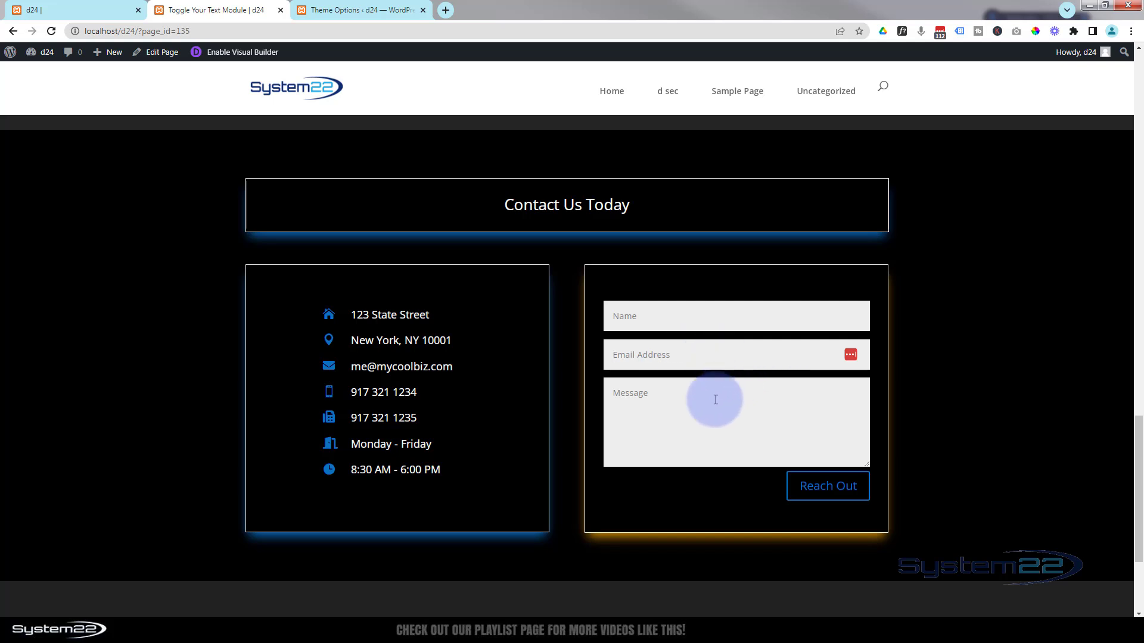
left_click(639, 418)
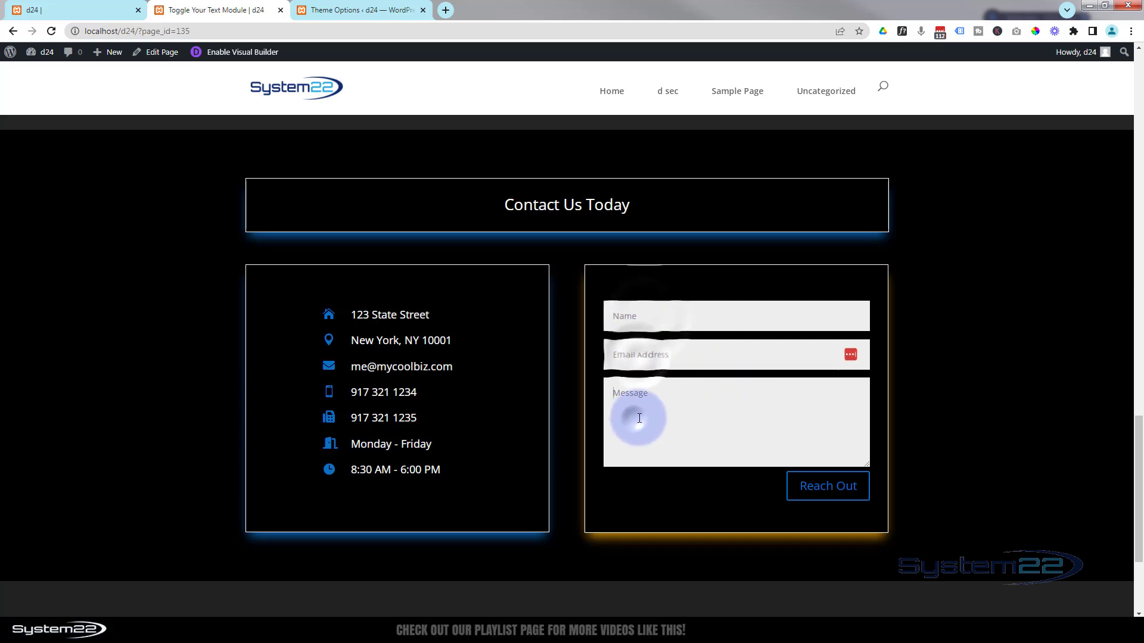